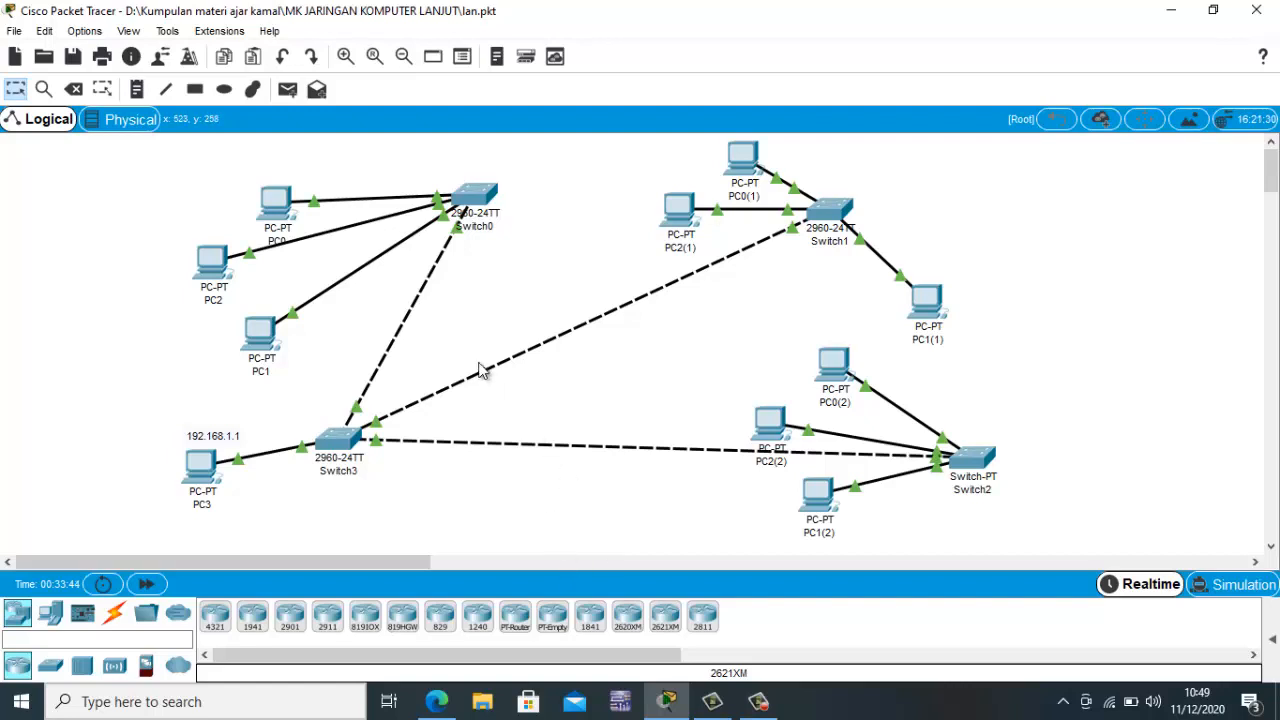
- Switch PC0's IPv4 configuration to DHCP and back to Static, and close its configuration window
click(279, 207)
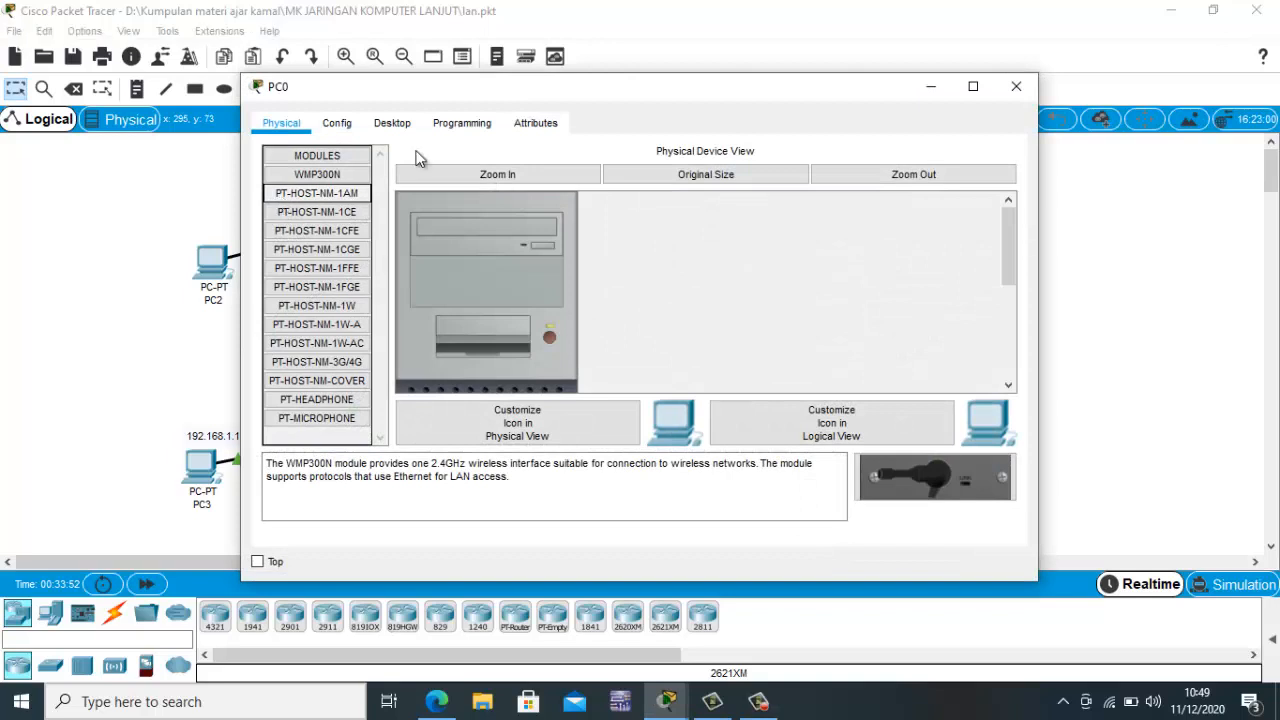
click(388, 126)
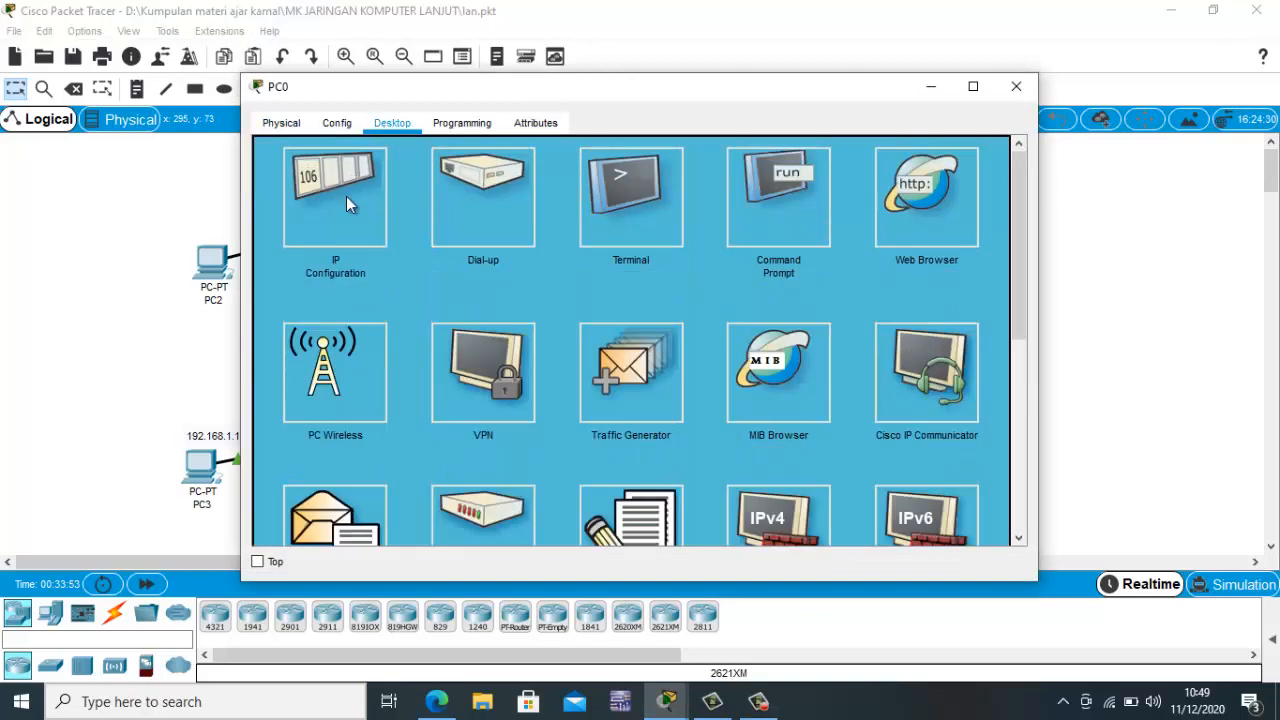
click(346, 194)
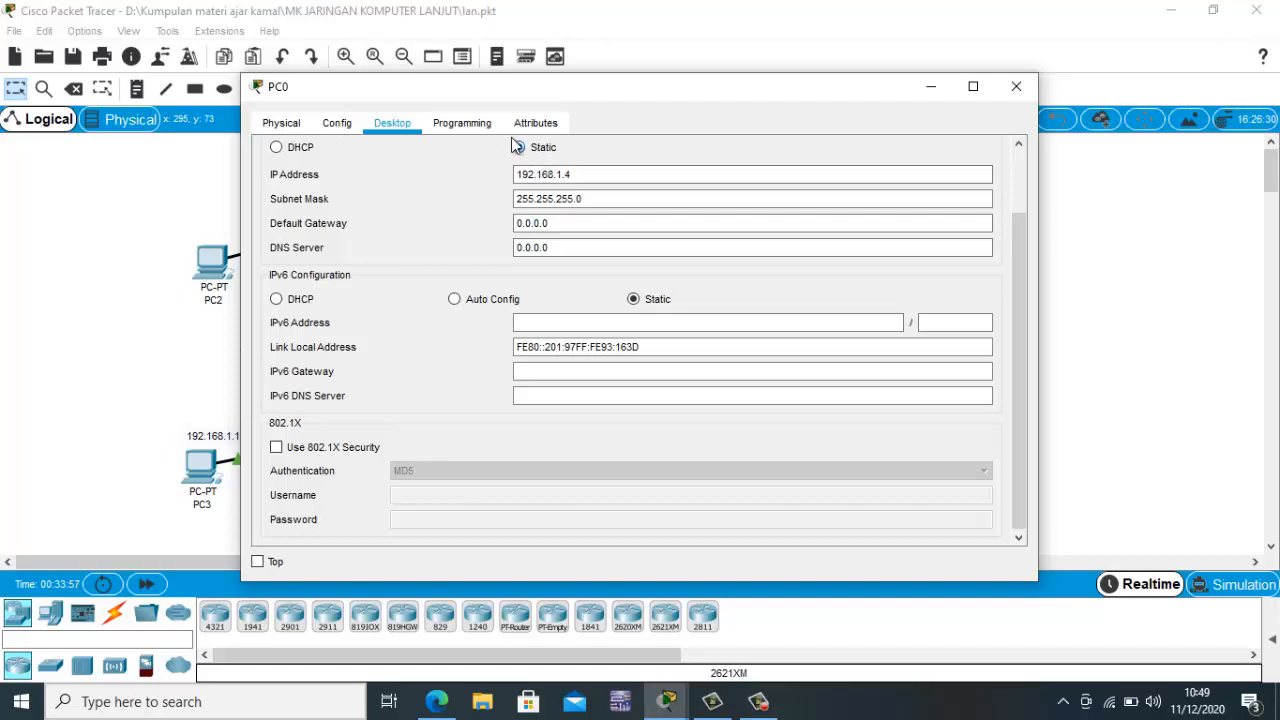
click(572, 195)
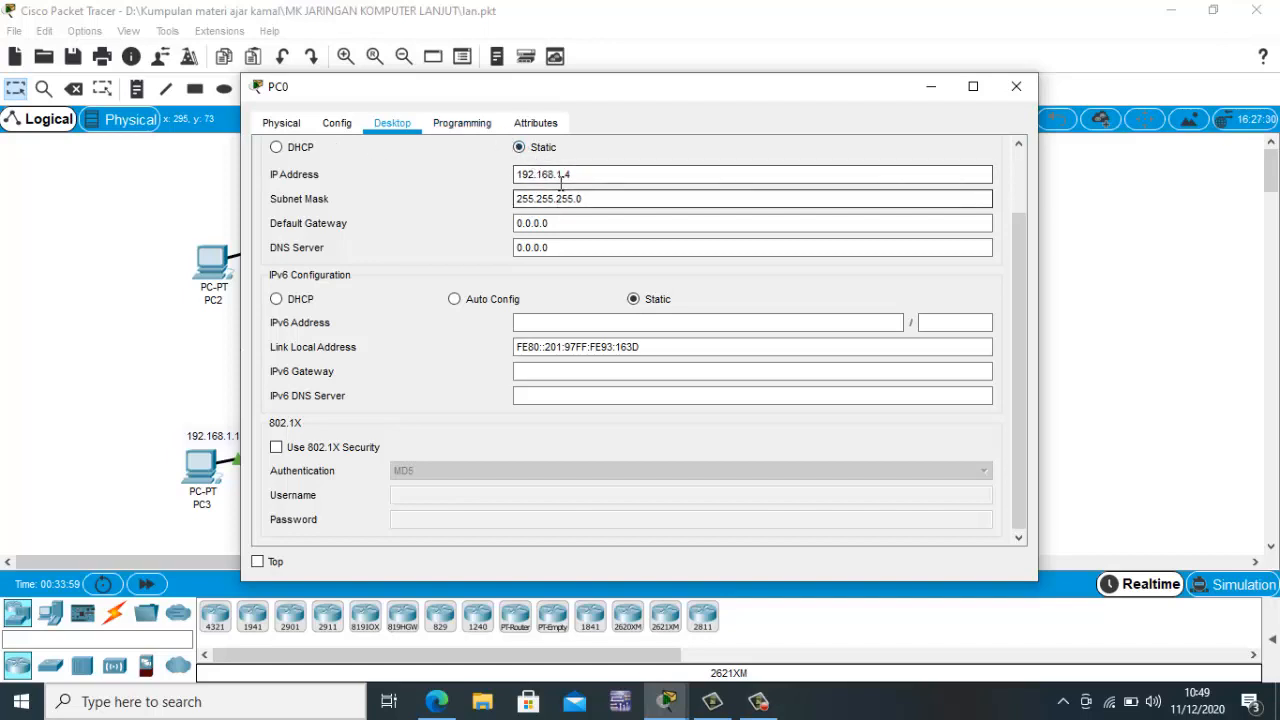
click(558, 175)
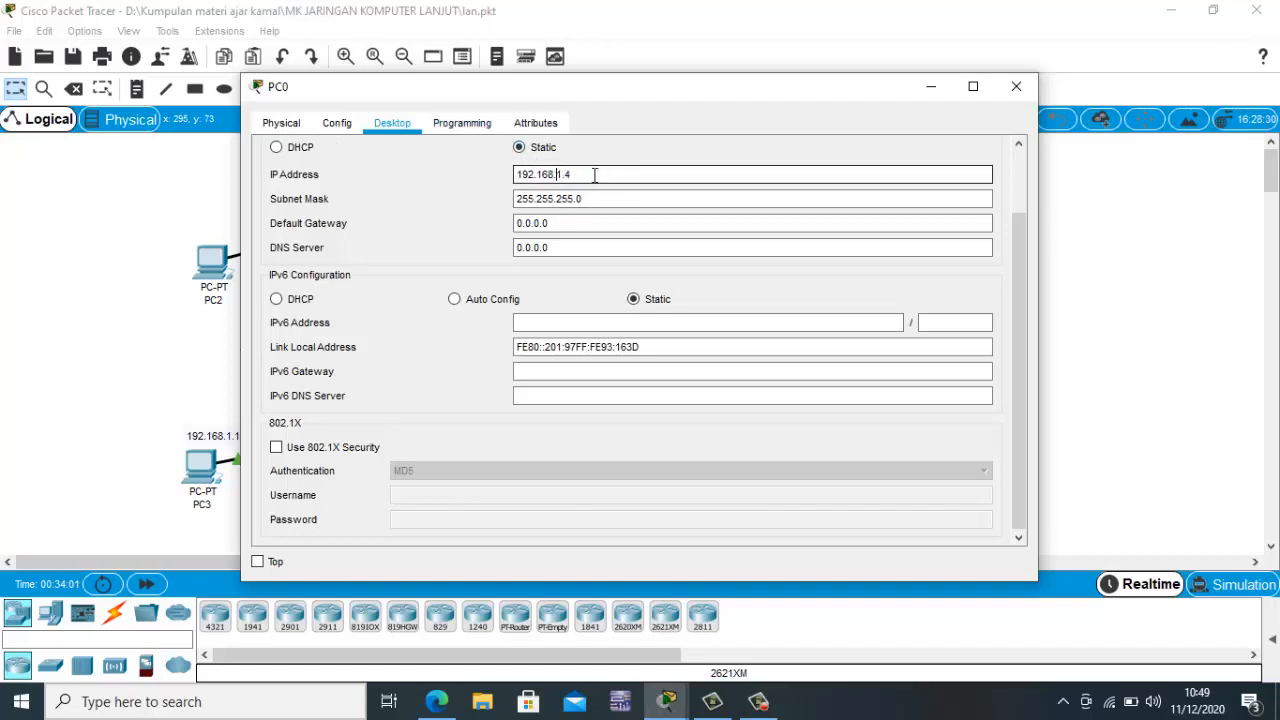
click(594, 175)
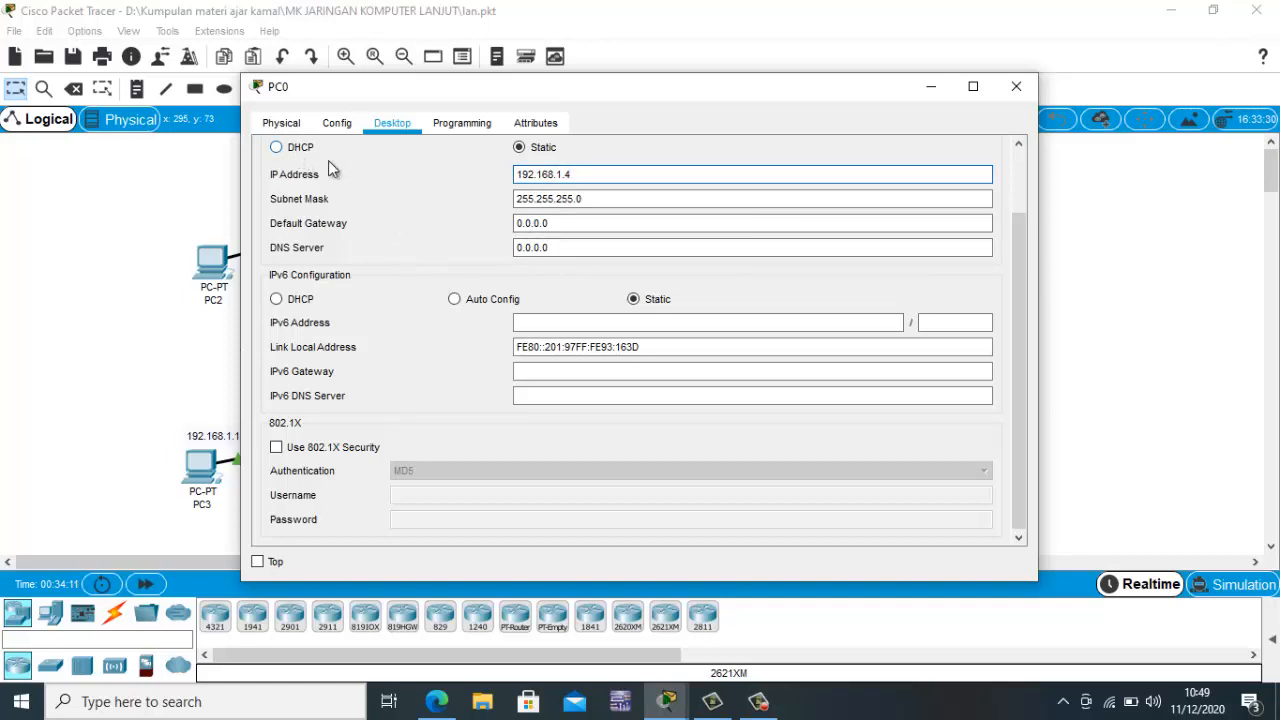
click(276, 147)
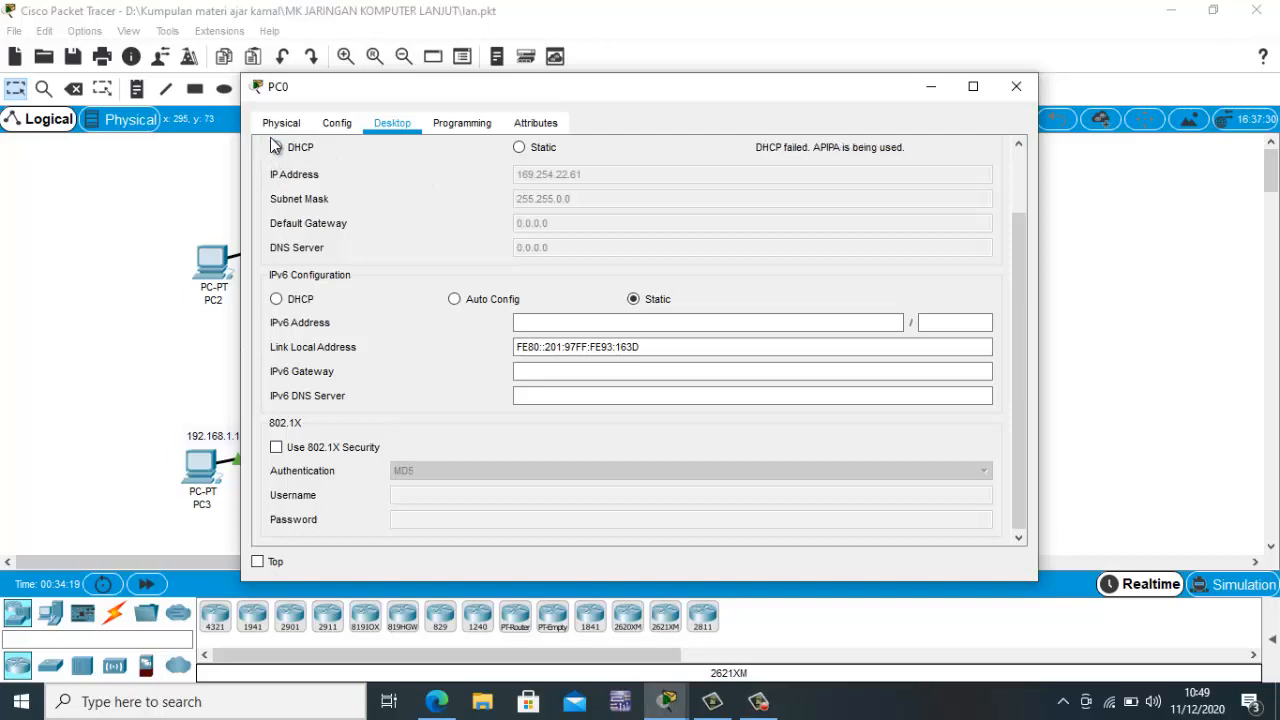
click(520, 148)
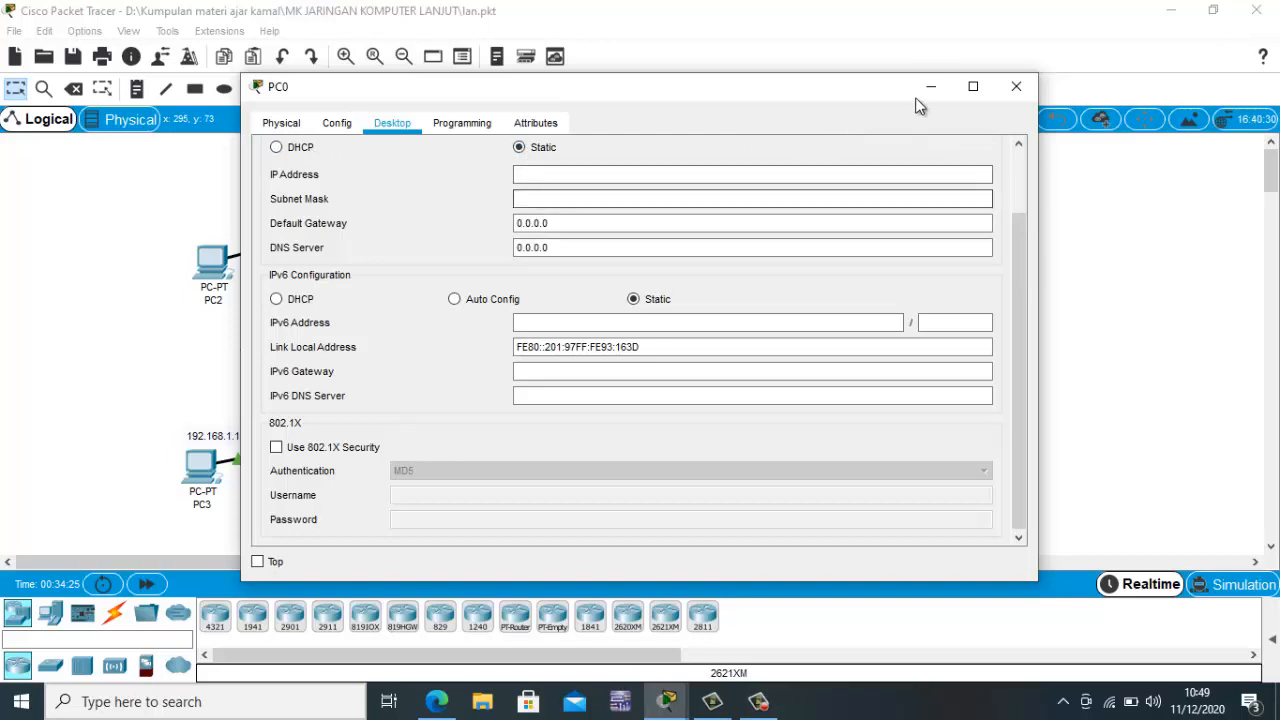
click(1016, 86)
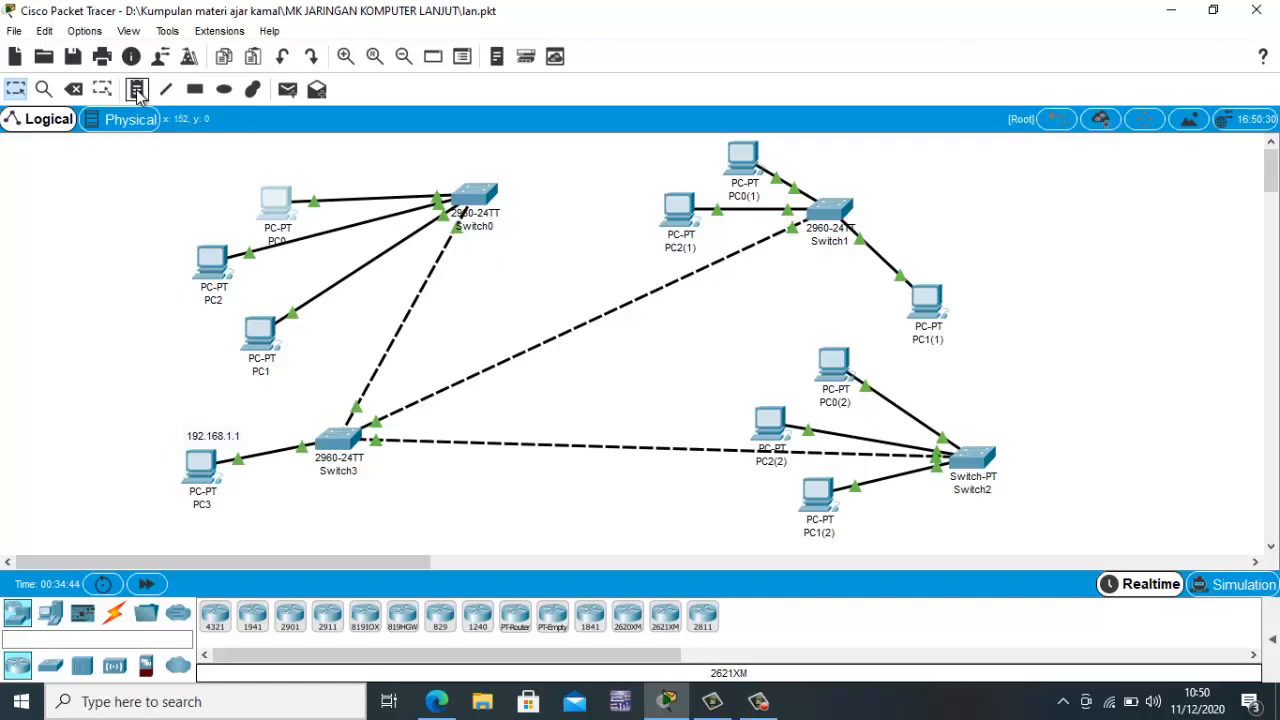
- Add the note "konfigurasi jaringan client -server" to the workspace and move it to the upper area between Switch0 and PC0(1)
click(138, 90)
click(548, 152)
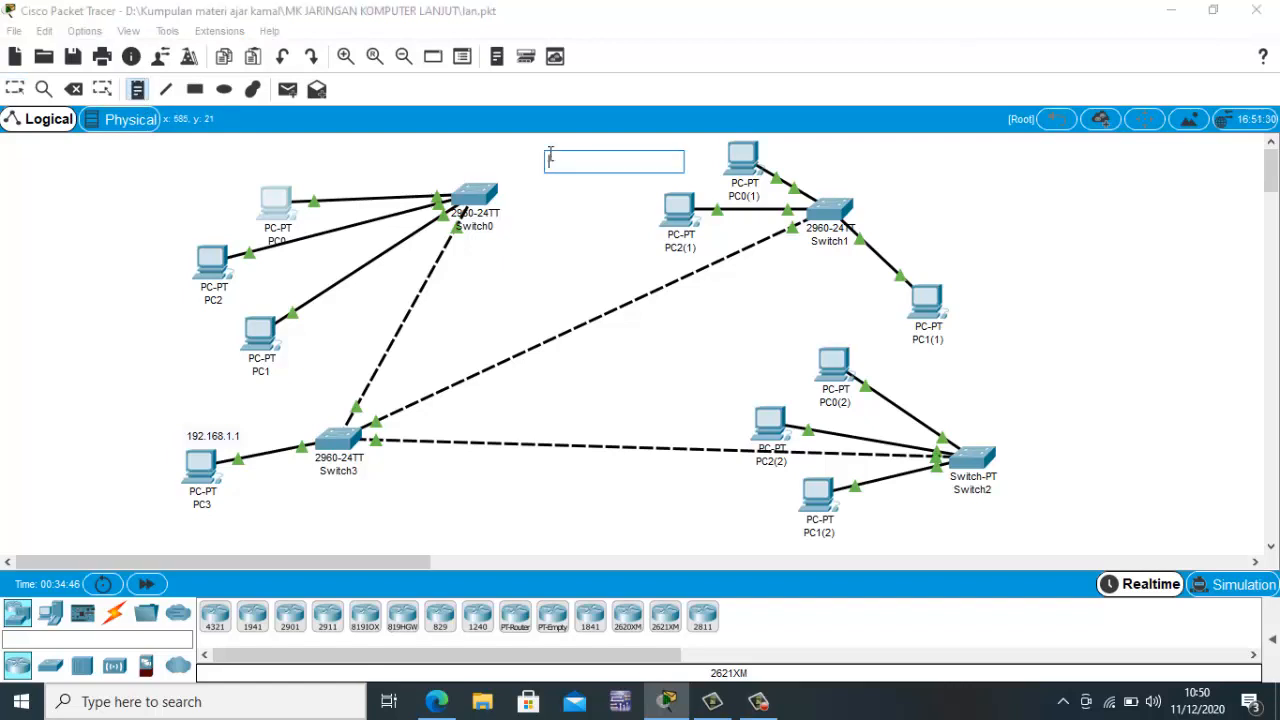
text(lan)
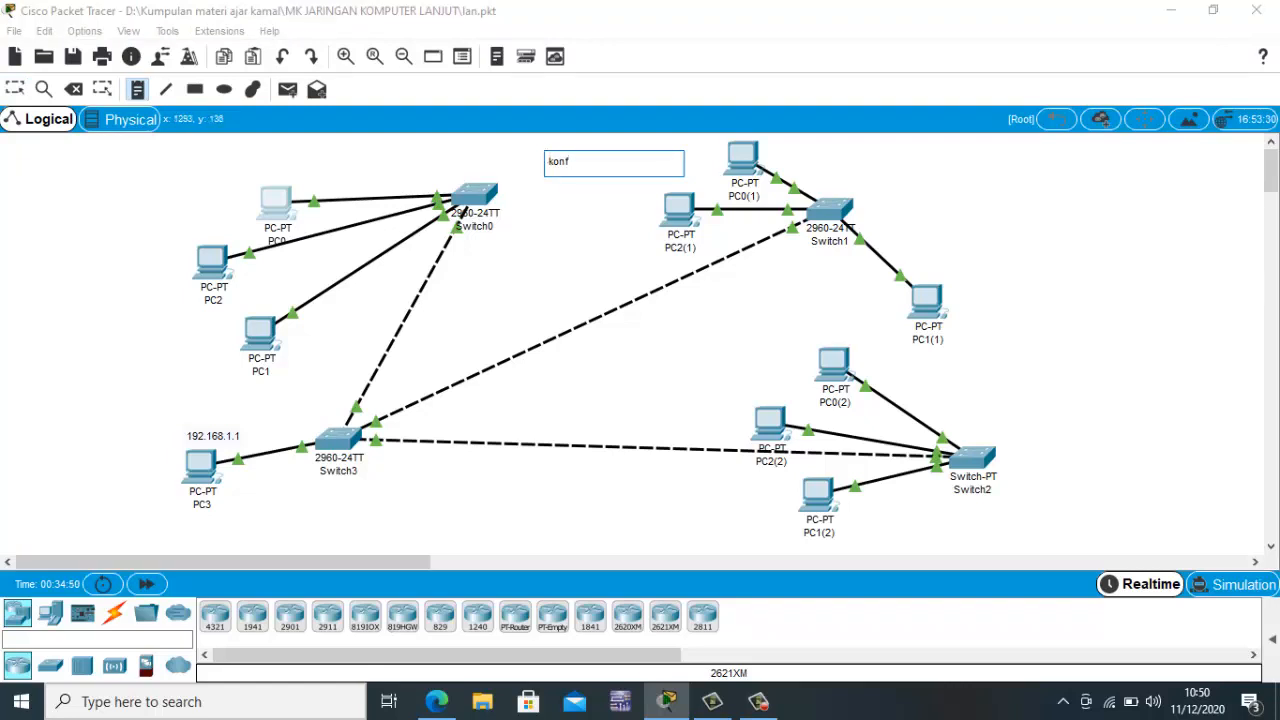
text(igurasi)
text(jaring)
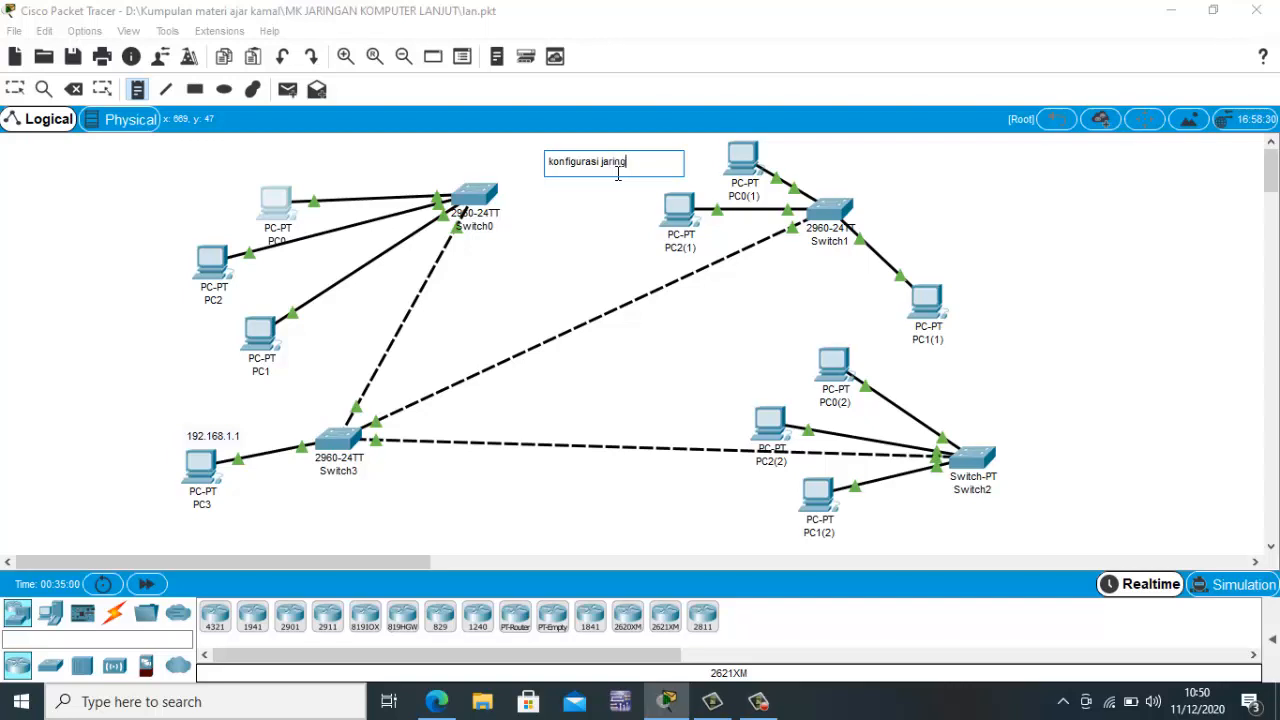
text(an client -se)
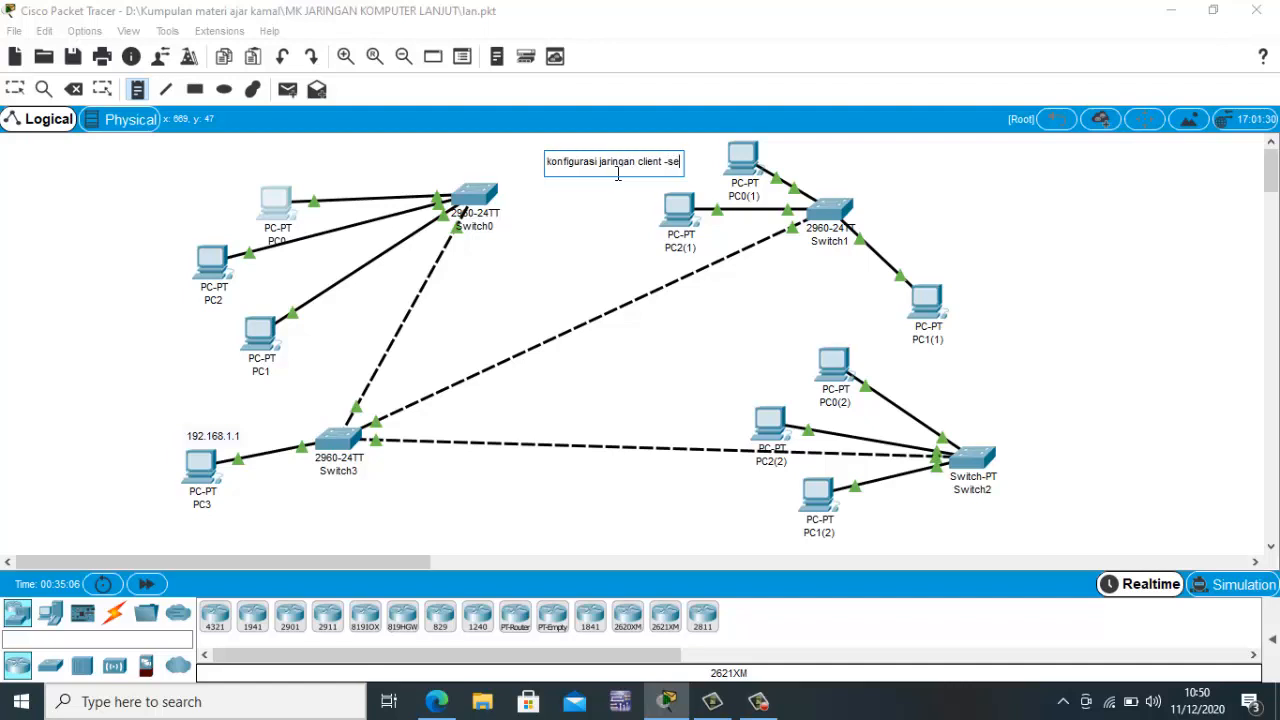
text(rver)
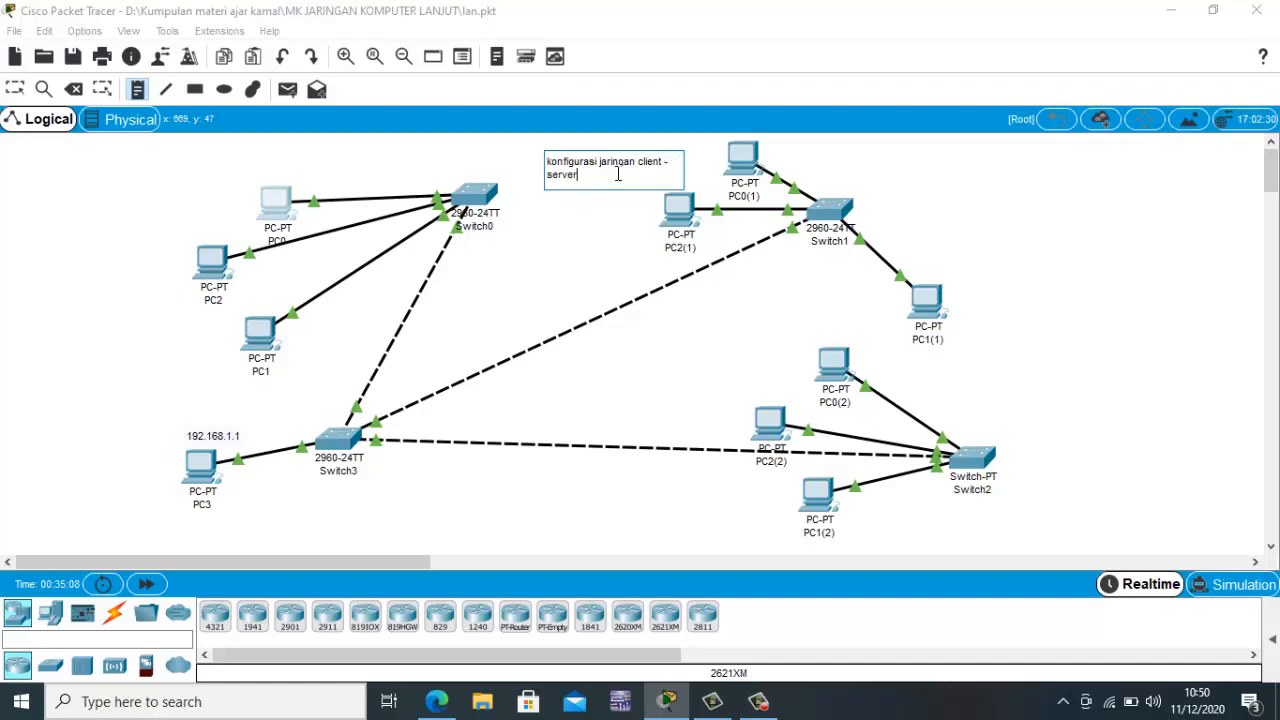
click(618, 232)
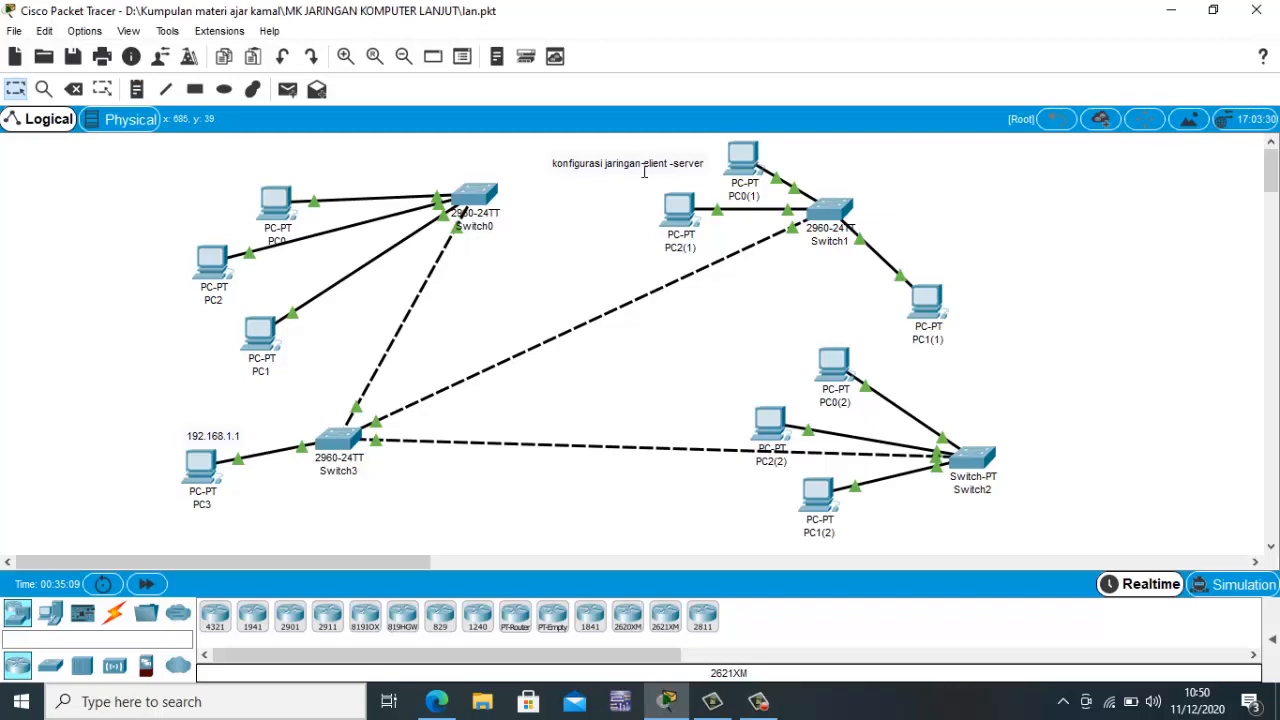
drag(643, 165, 566, 149)
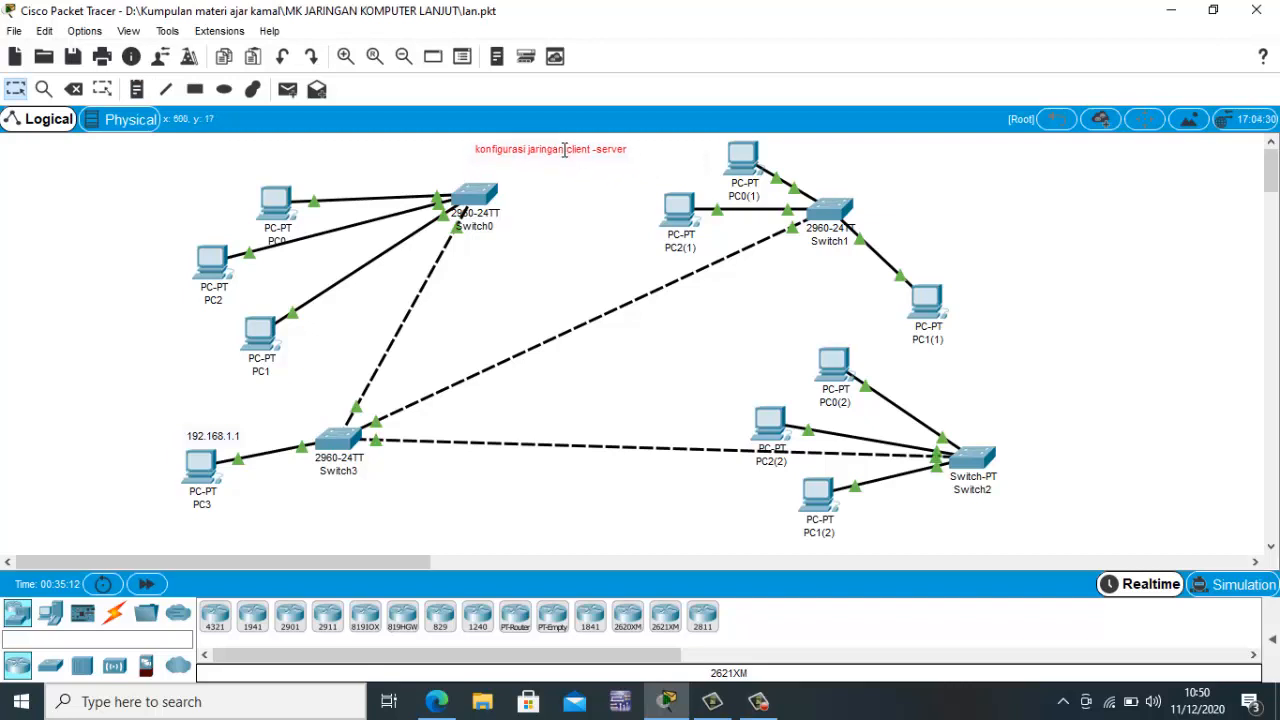
click(1149, 225)
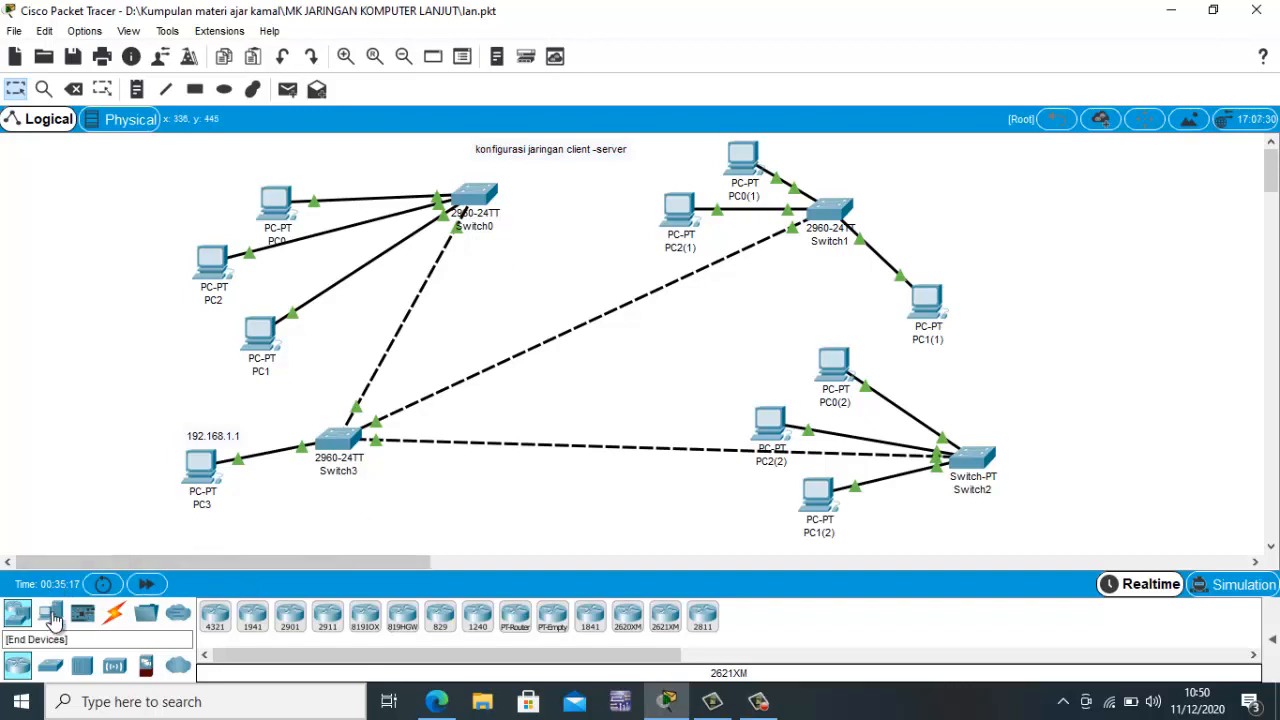
- Add a Server-PT end device to the topology and position it in the free area left of PC2 and PC1
click(50, 614)
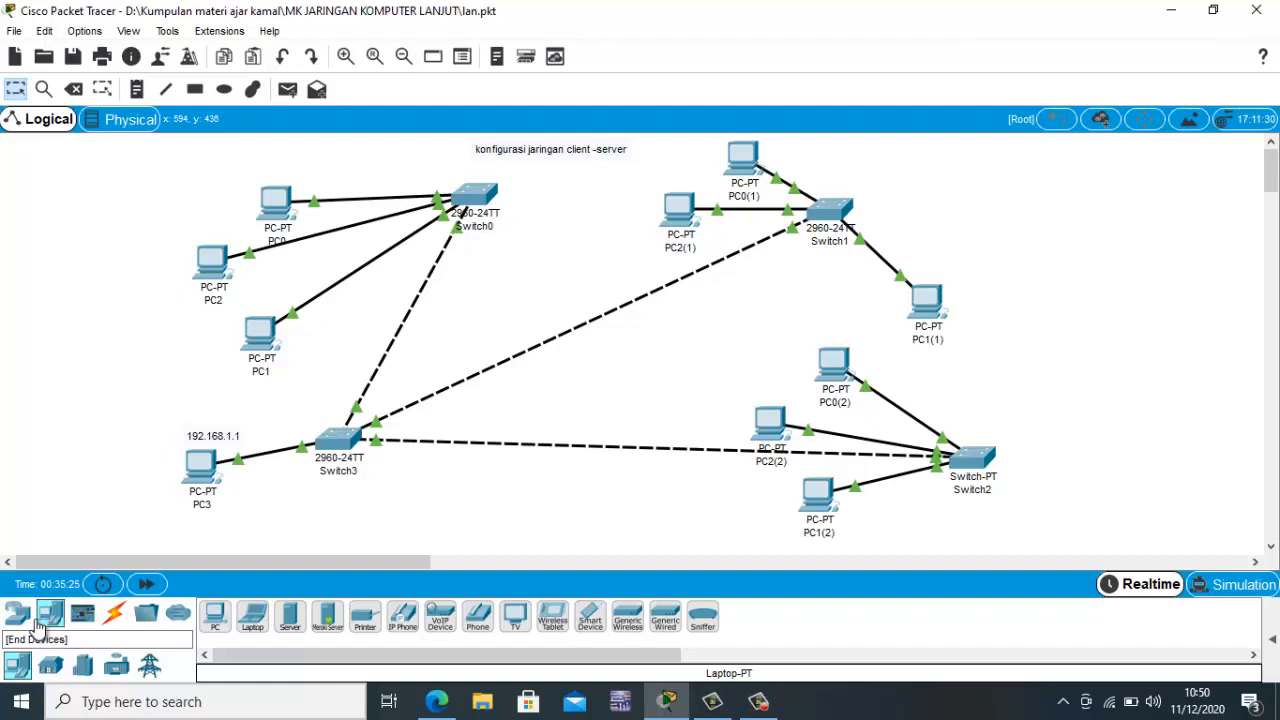
click(288, 618)
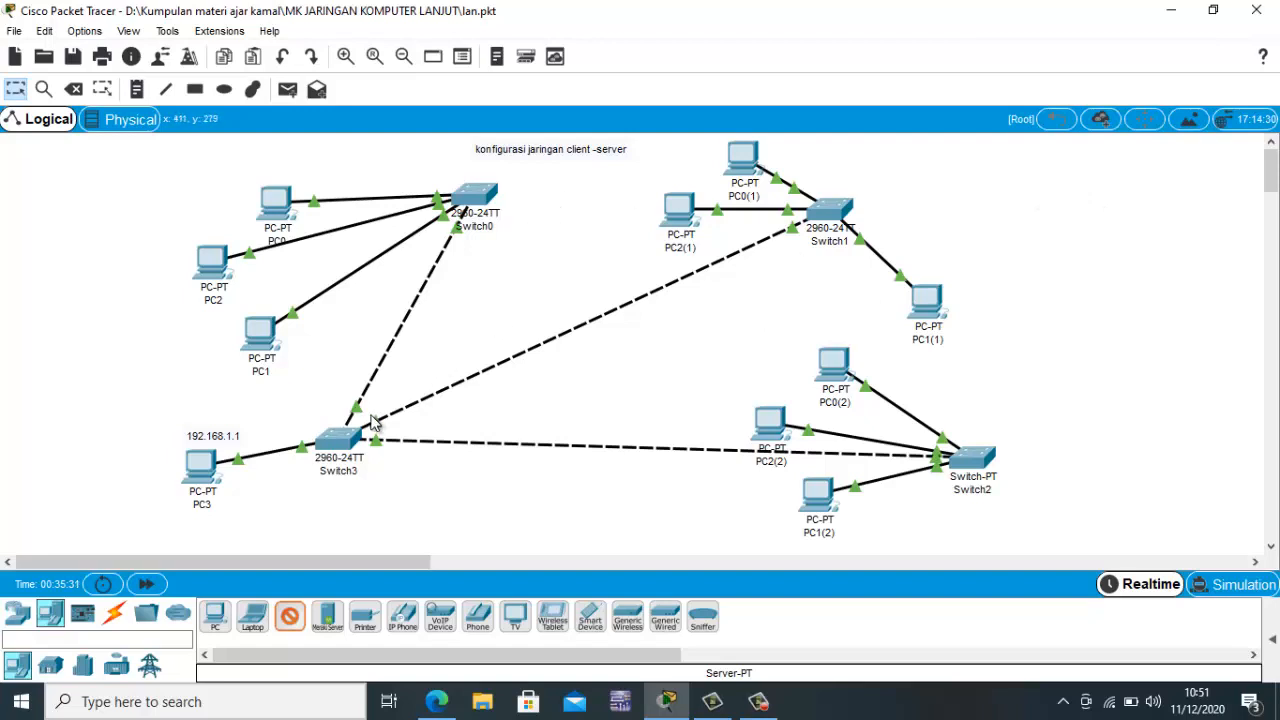
click(308, 369)
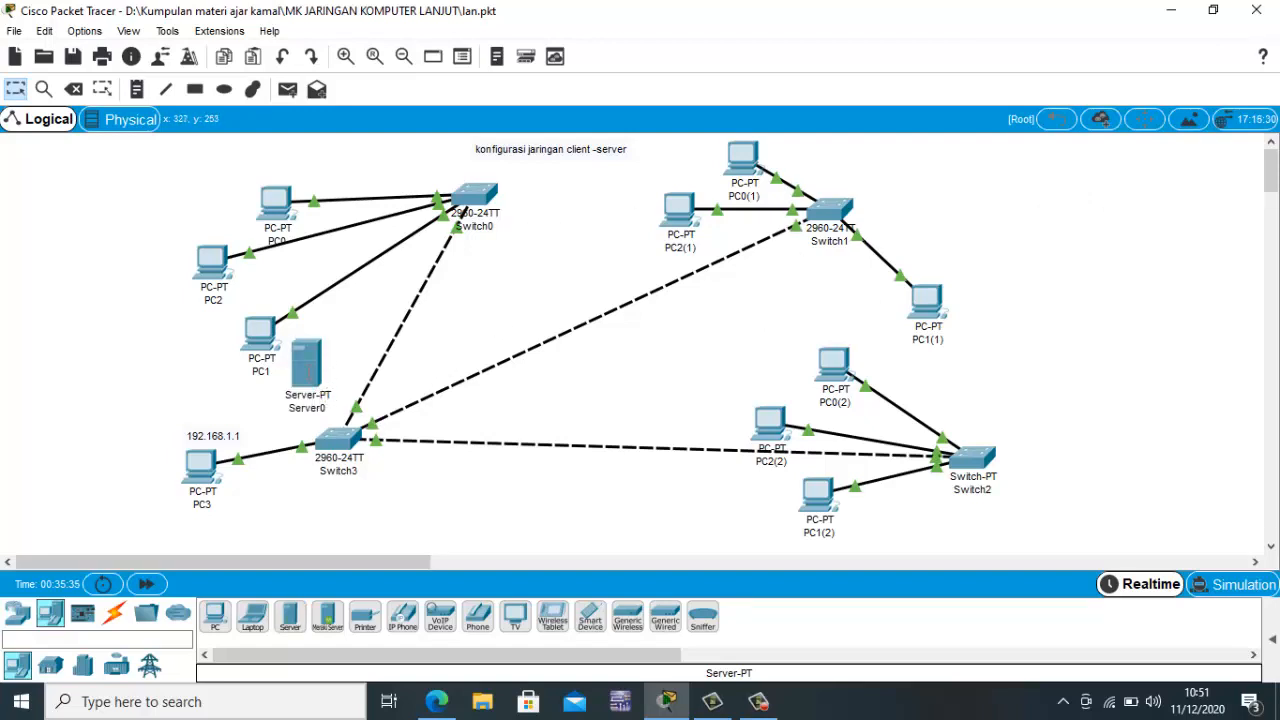
drag(308, 369, 110, 303)
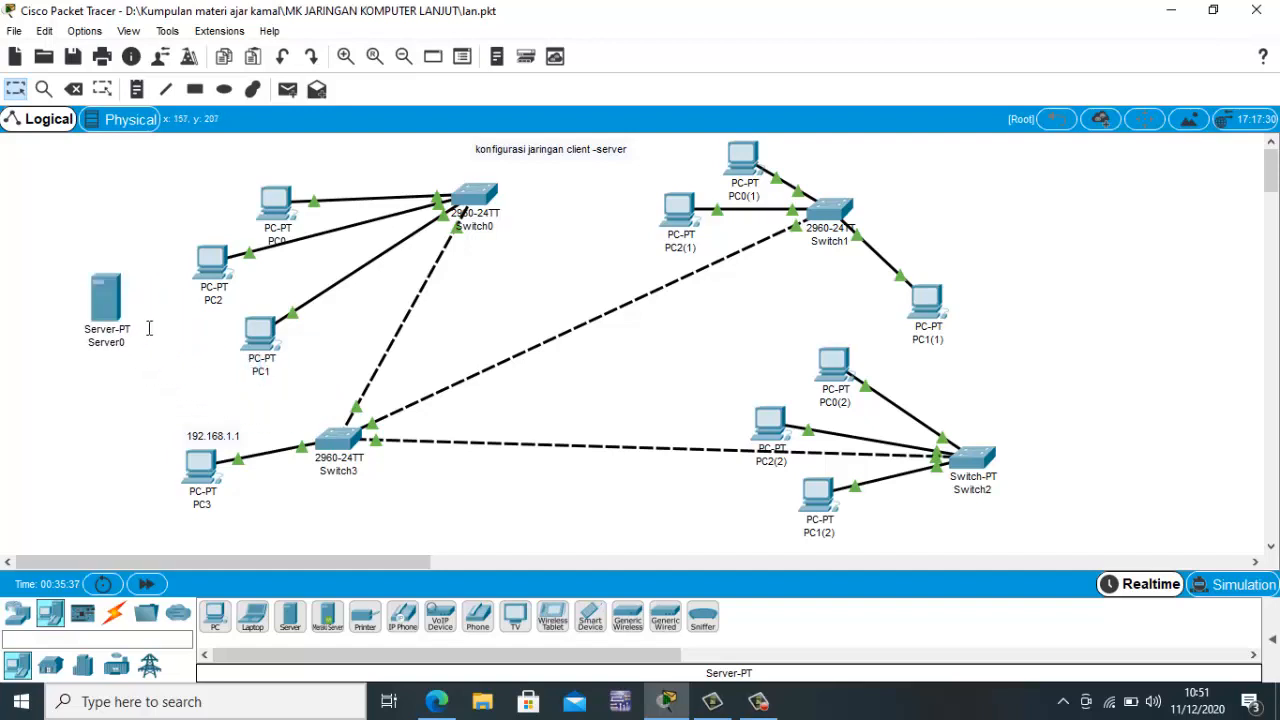
drag(95, 307, 86, 320)
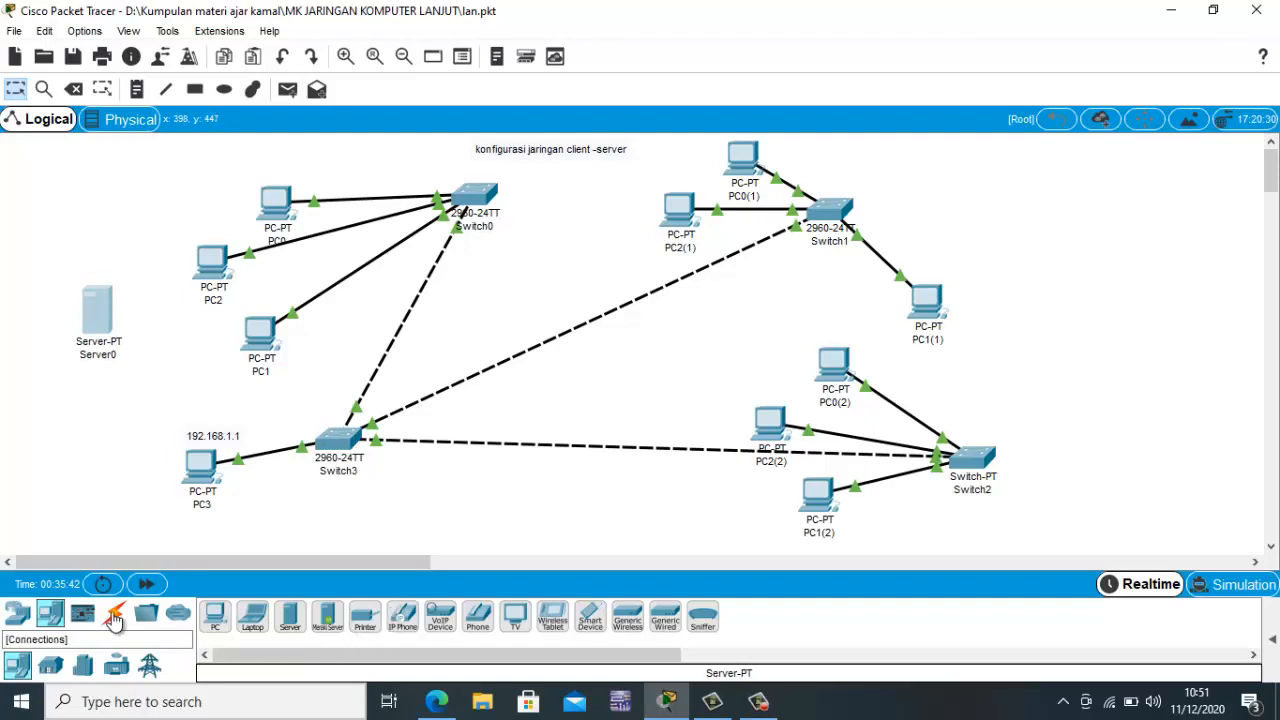
- Connect Server0 to FastEthernet0/5 on Switch3 with a copper straight-through cable and fast-forward the network time
click(114, 620)
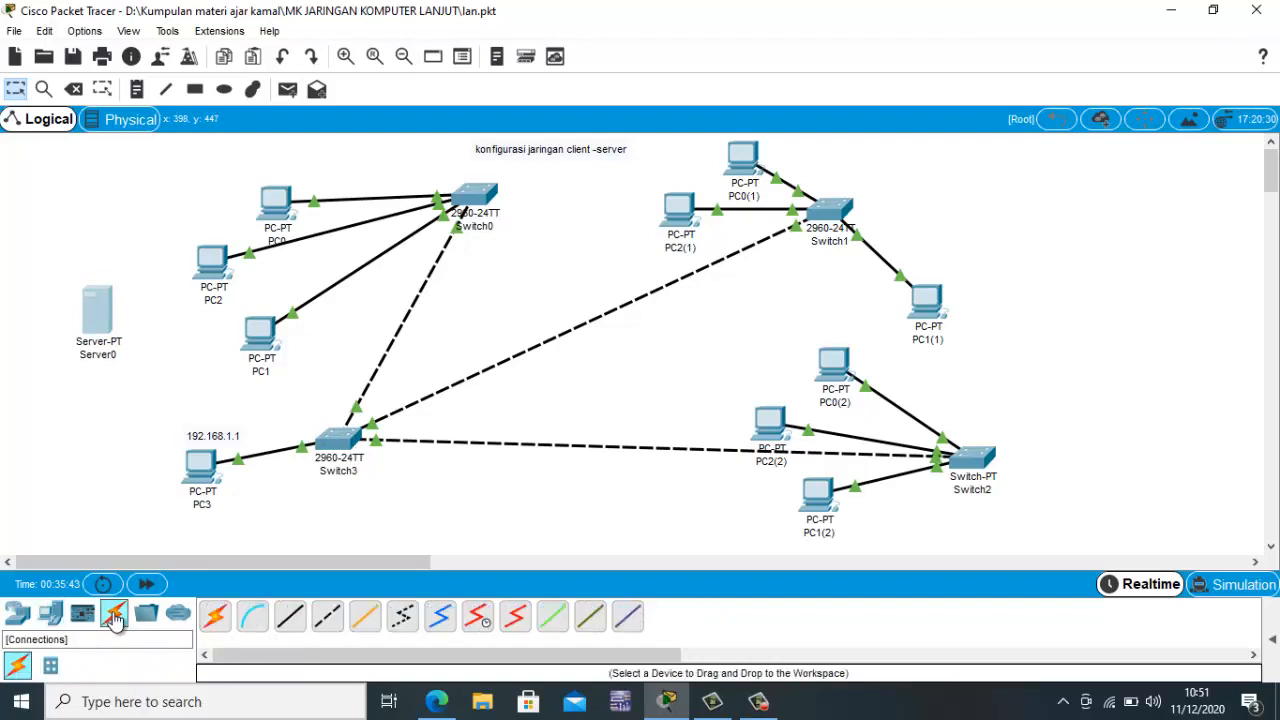
click(289, 620)
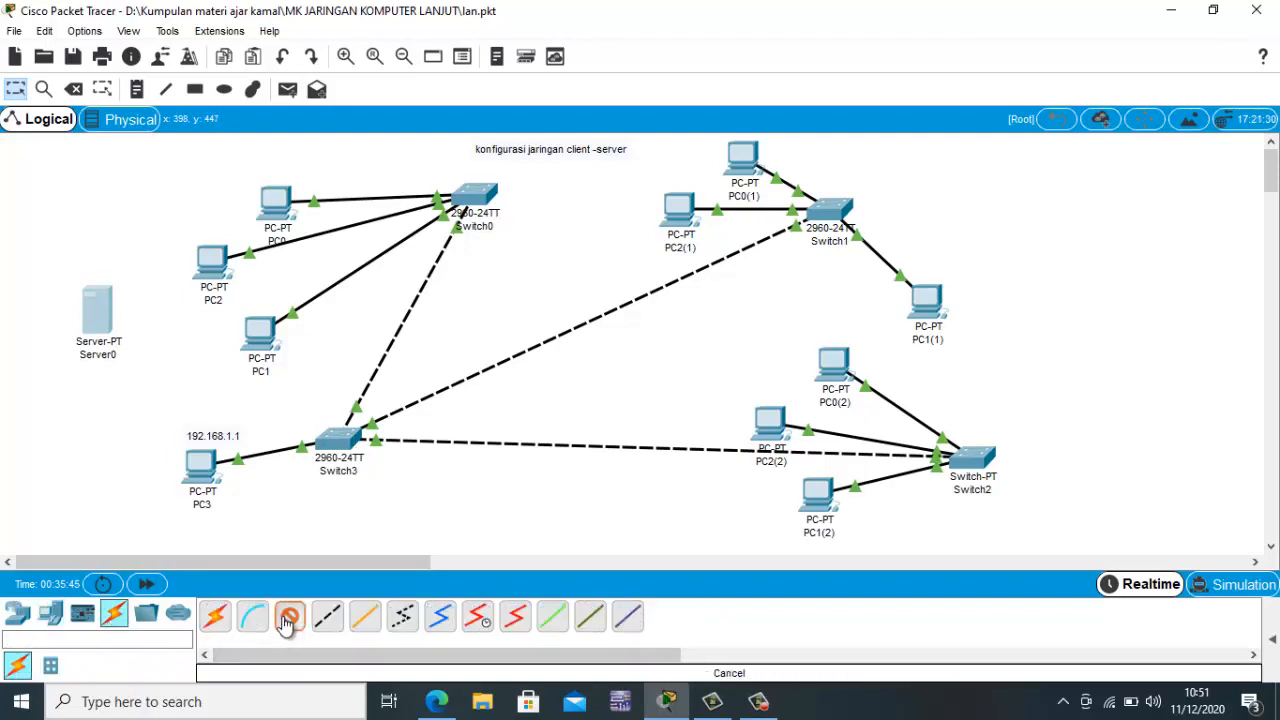
click(92, 310)
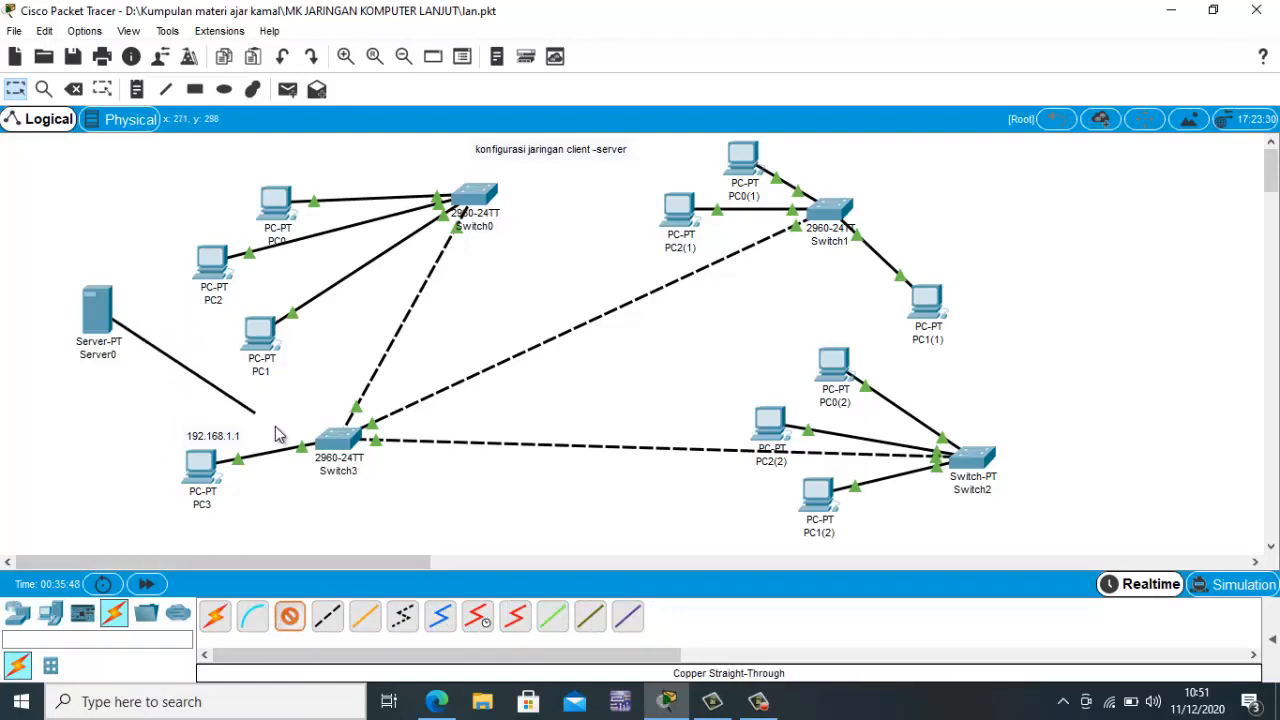
click(330, 447)
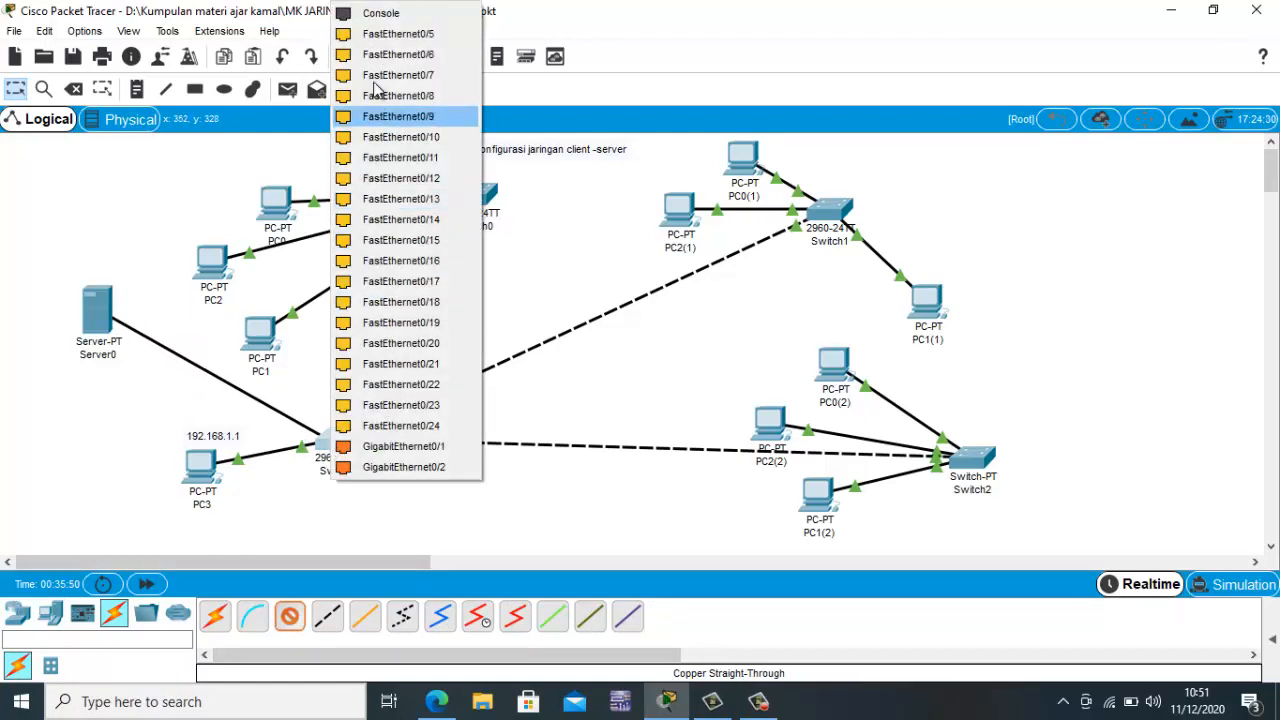
click(393, 34)
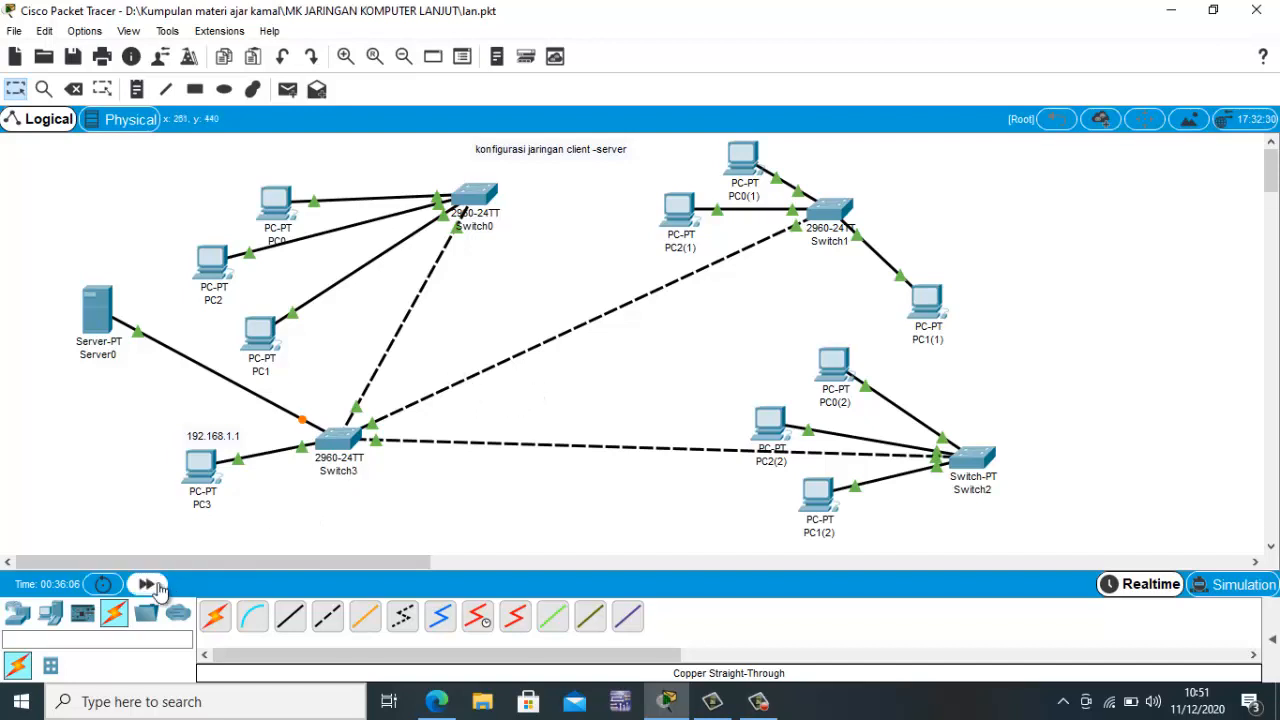
click(150, 584)
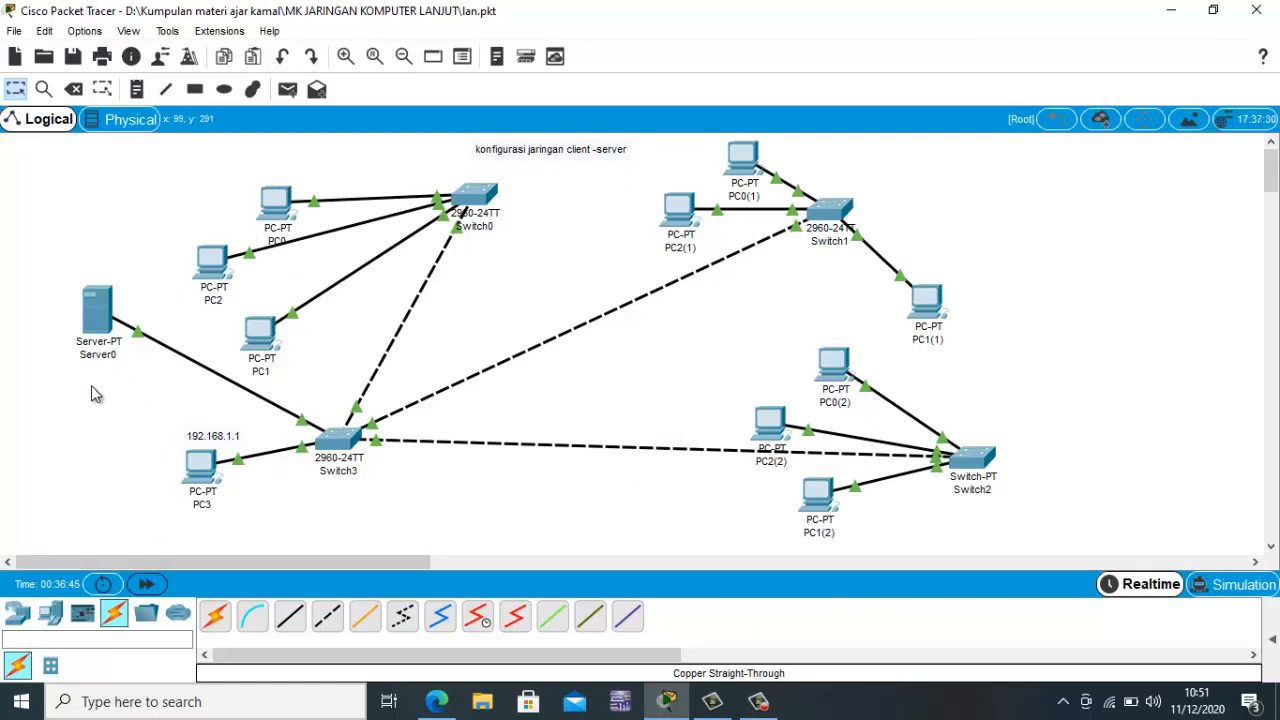
- Assign Server0 the static IP address 192.168.1.1 with subnet mask 255.255.255.0
click(98, 298)
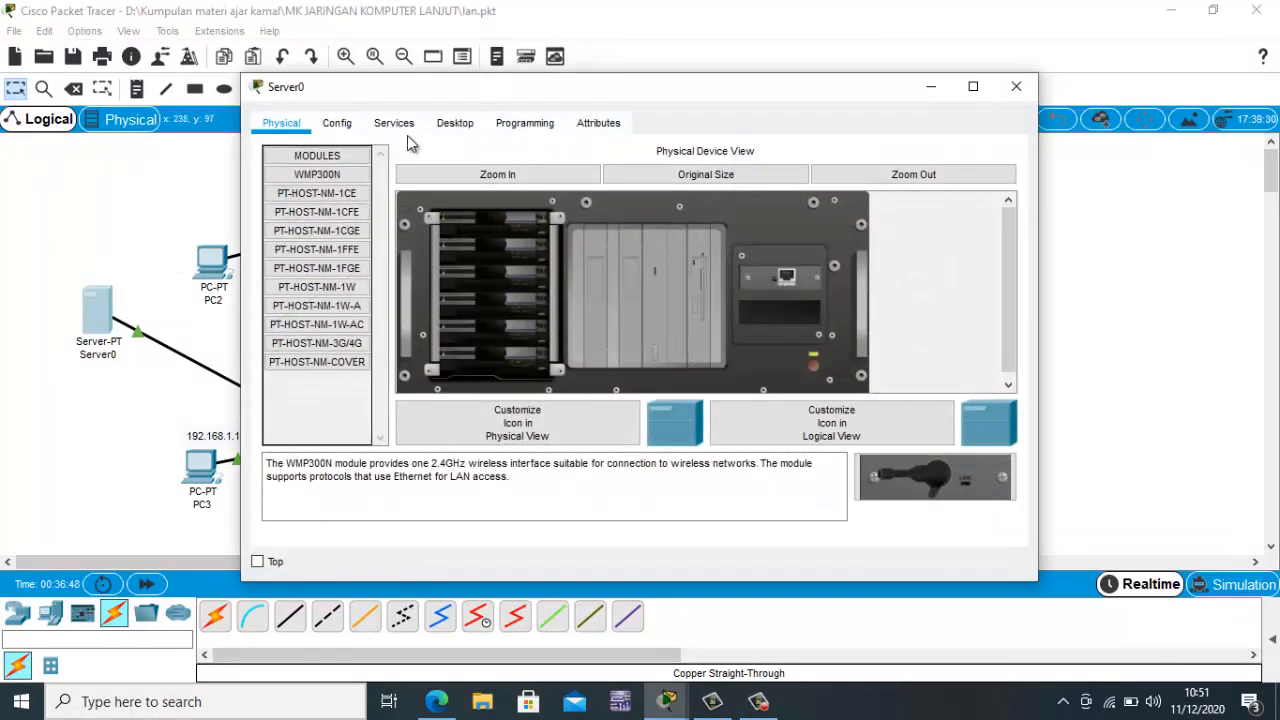
click(460, 125)
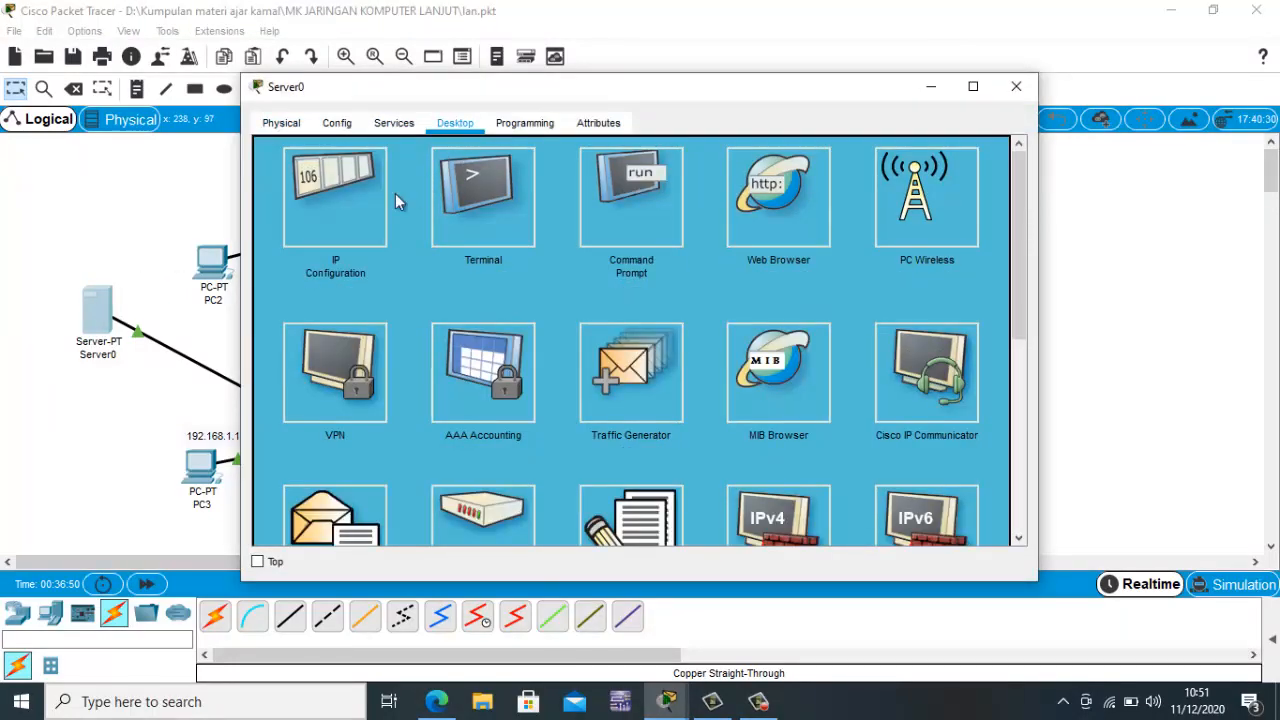
click(348, 218)
click(684, 173)
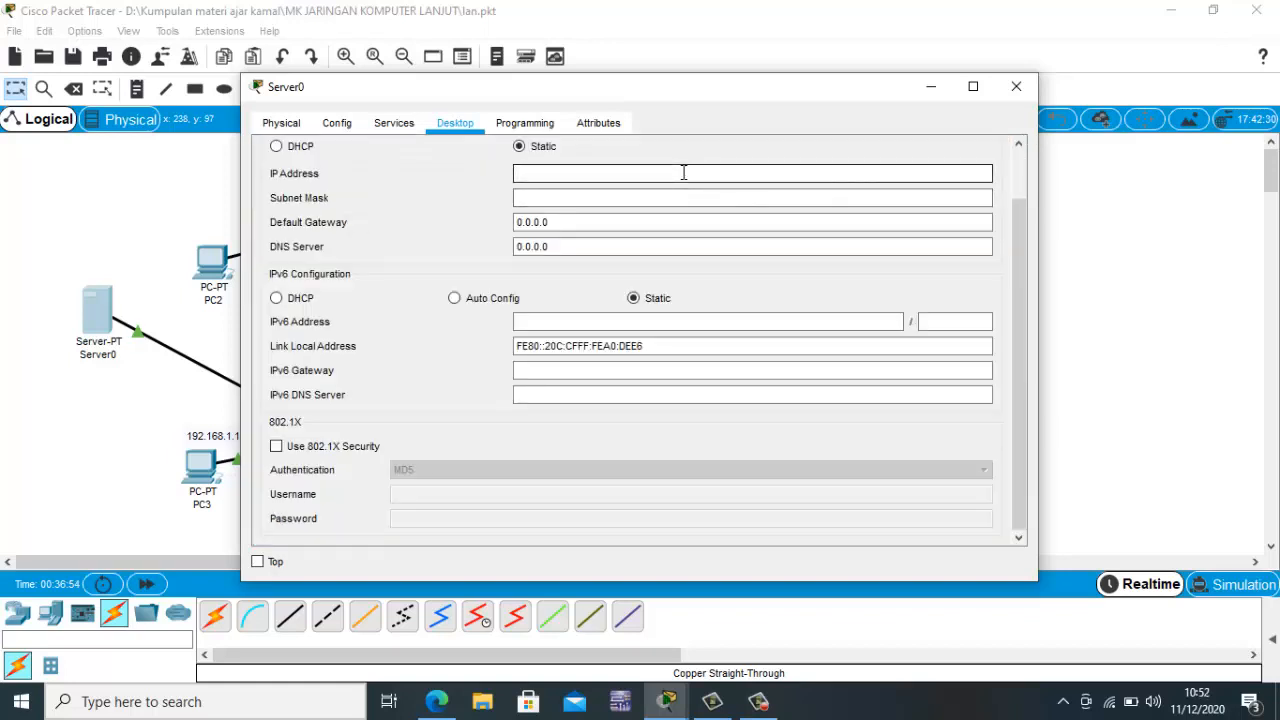
text(192.168,11.1)
click(606, 200)
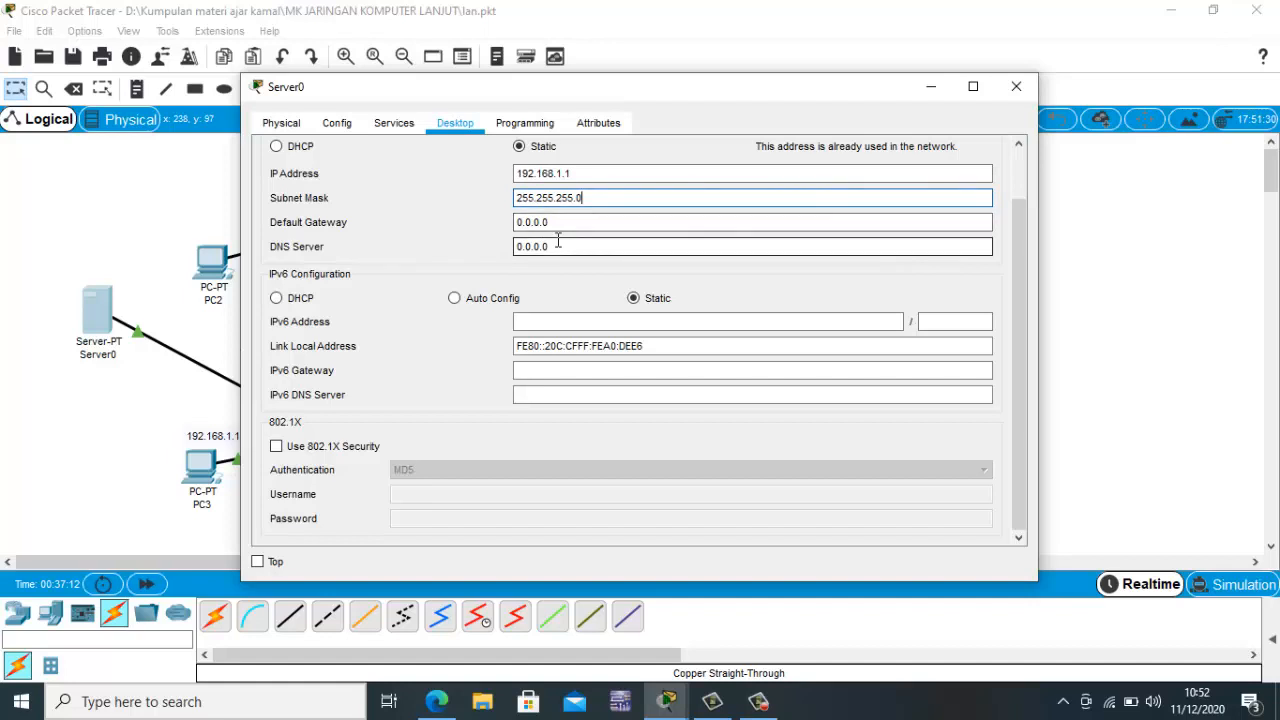
- Open Server0's DHCP service settings and turn the service on for FastEthernet0
click(402, 125)
click(452, 124)
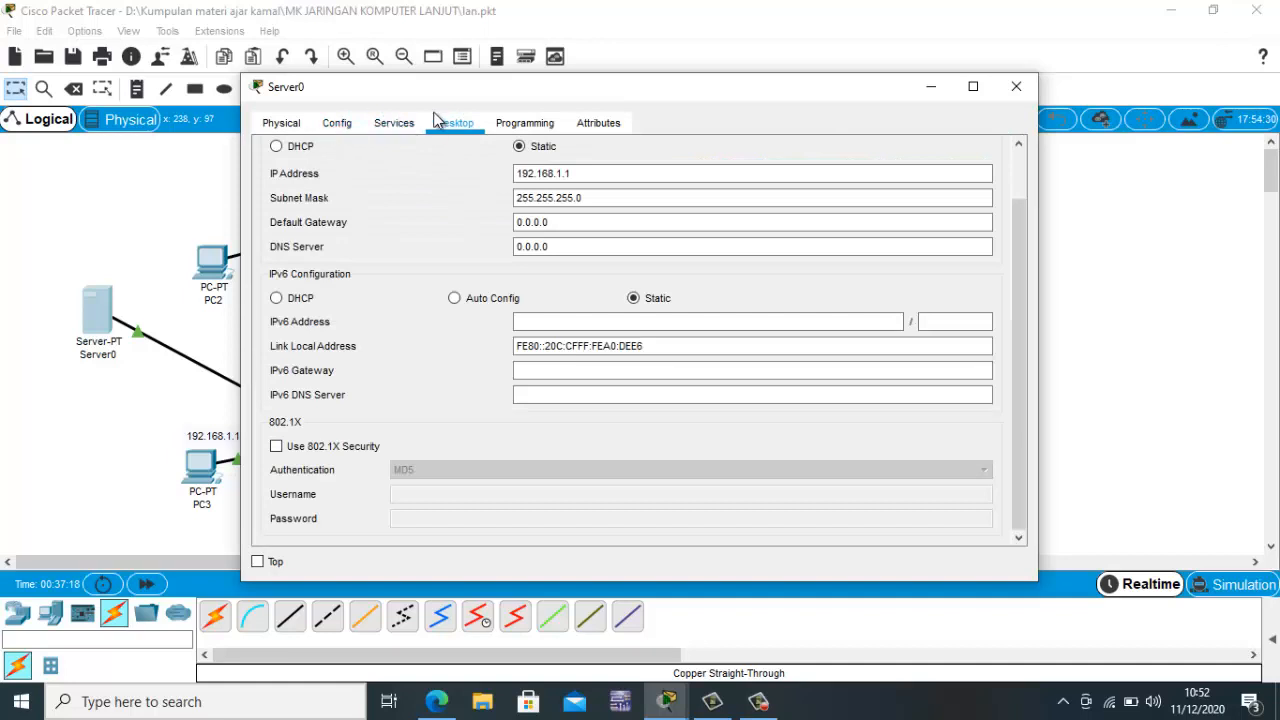
click(378, 125)
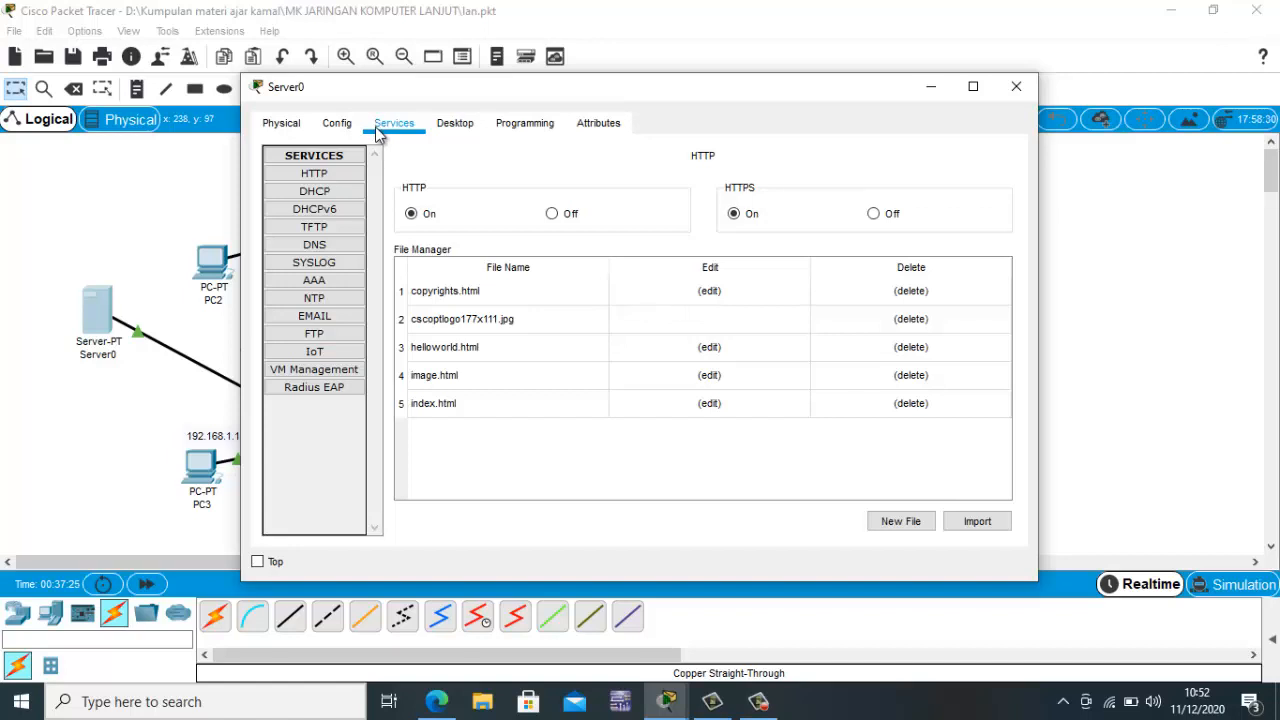
click(336, 195)
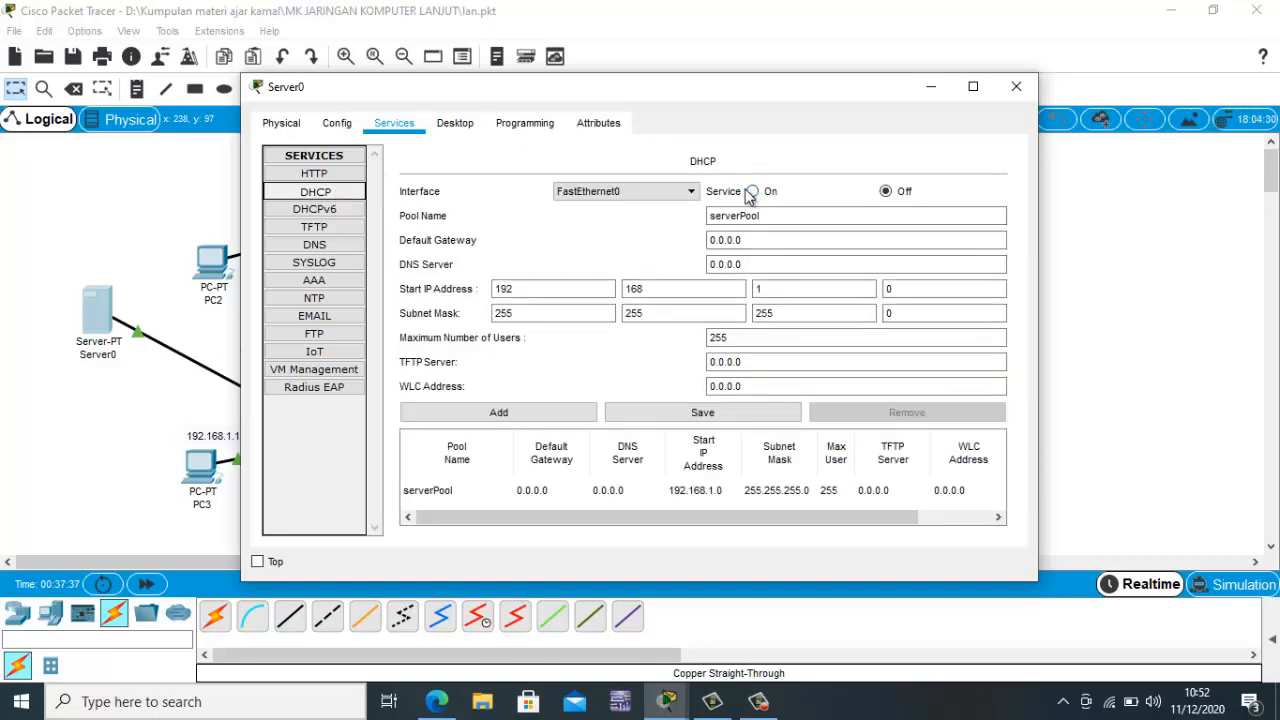
click(754, 191)
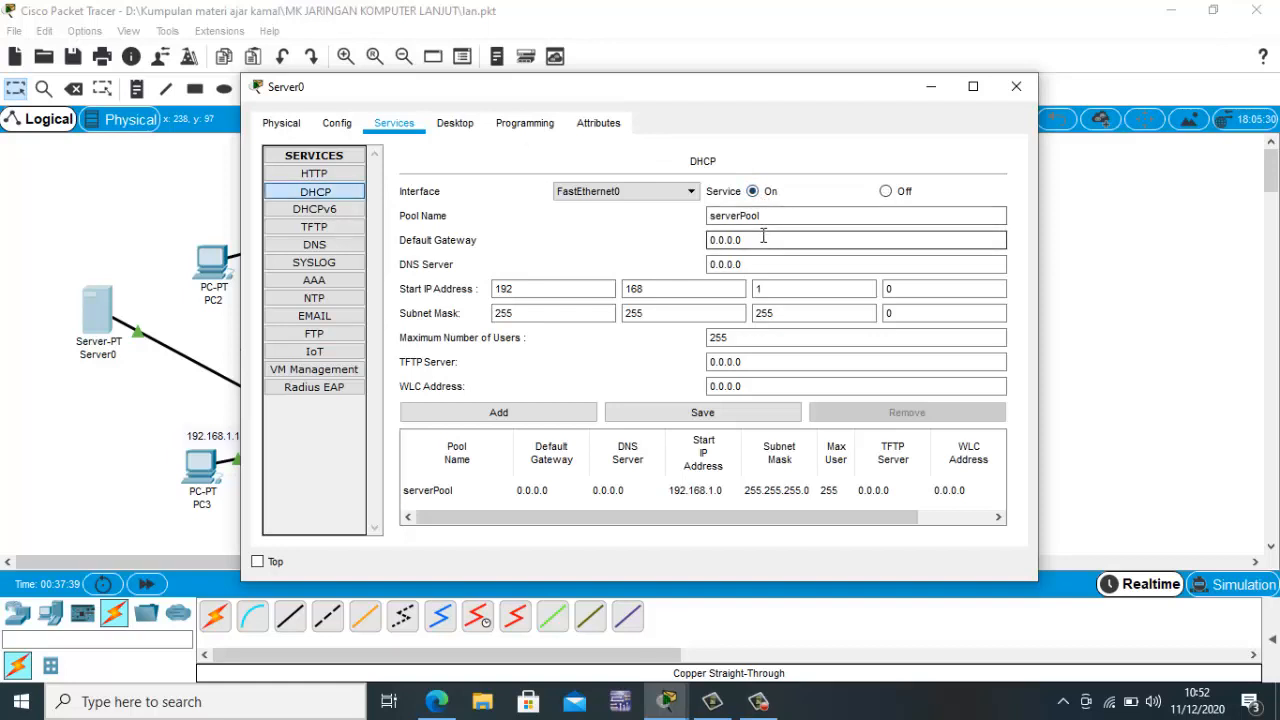
- Set the start IP address of the DHCP pool serverPool to 192.168.1.2
click(913, 291)
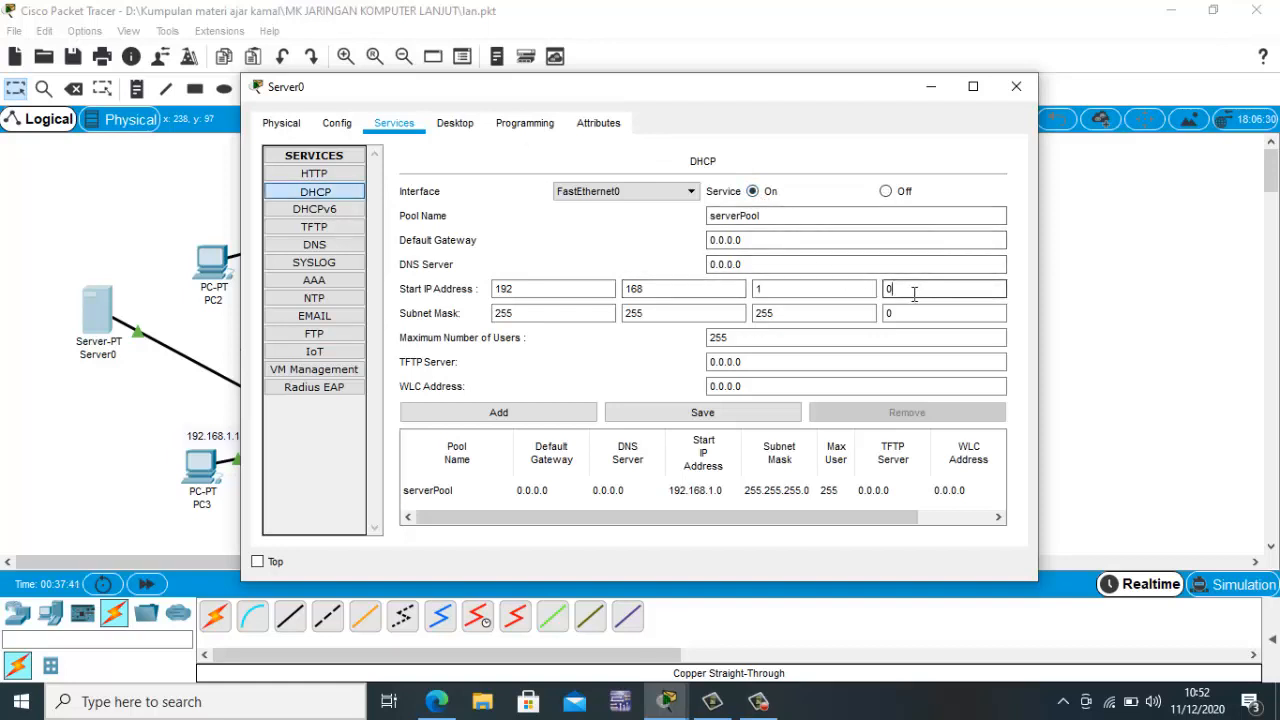
text(2)
click(515, 316)
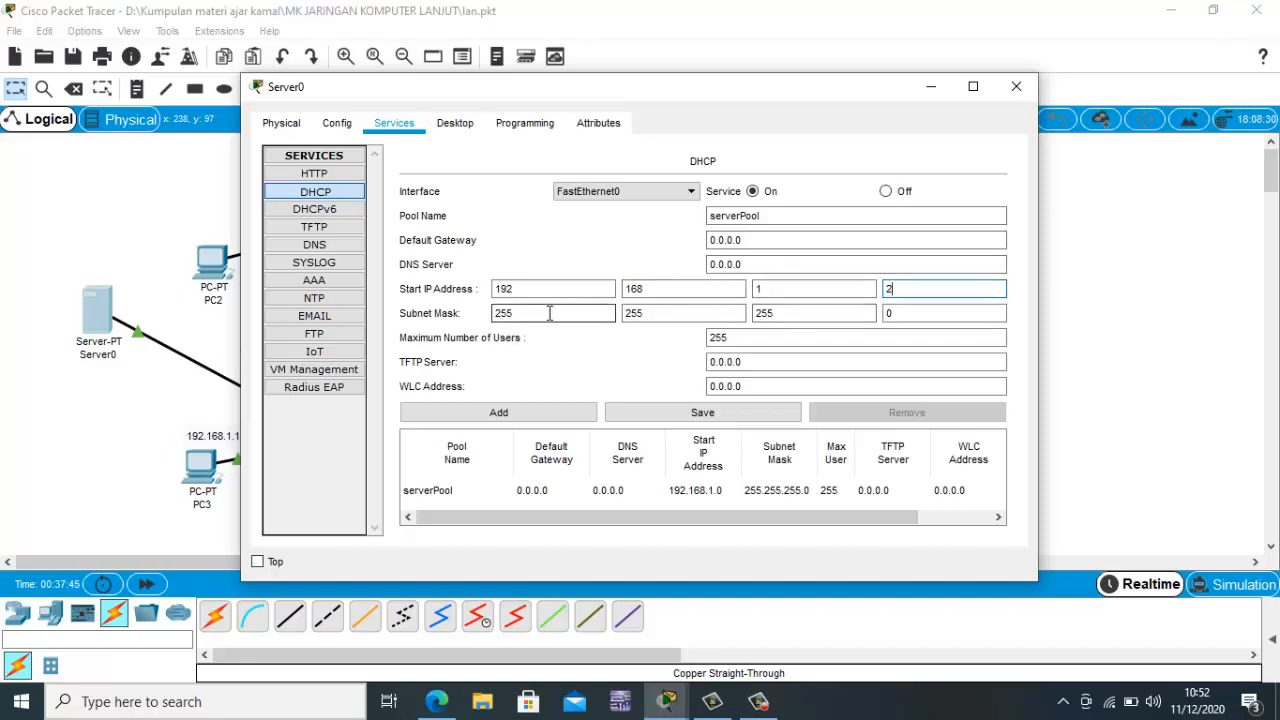
click(700, 313)
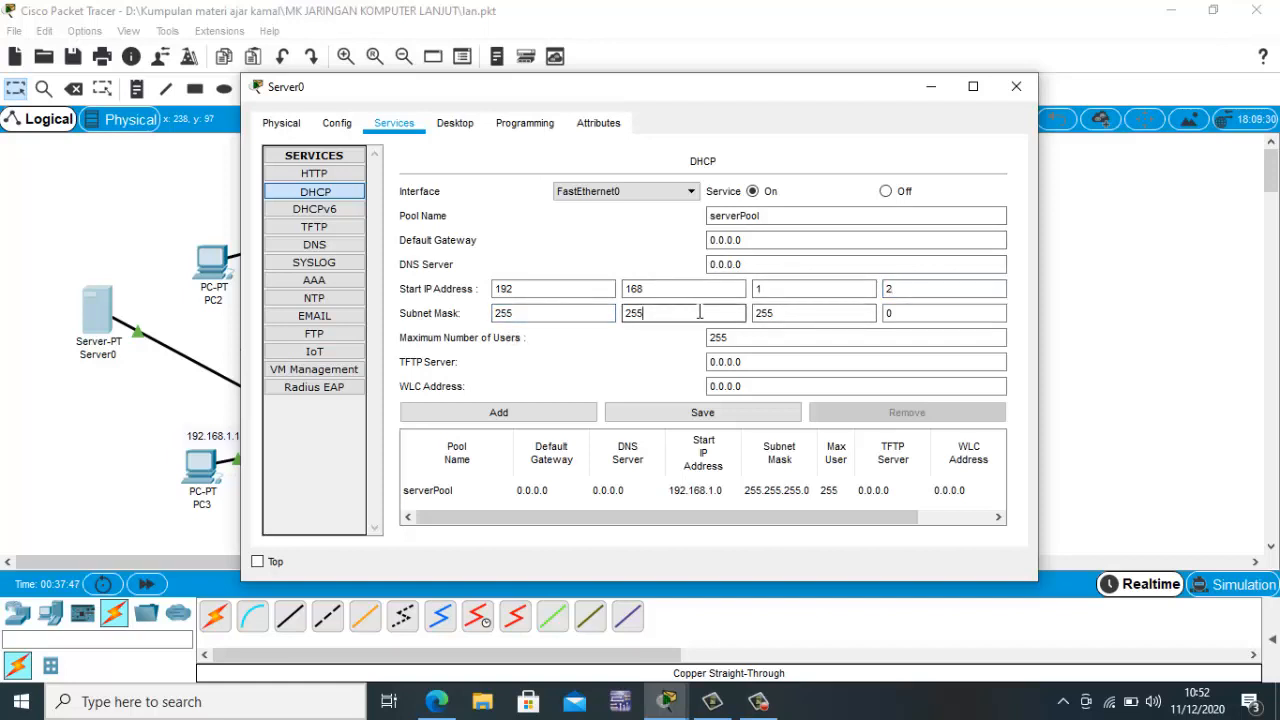
click(810, 317)
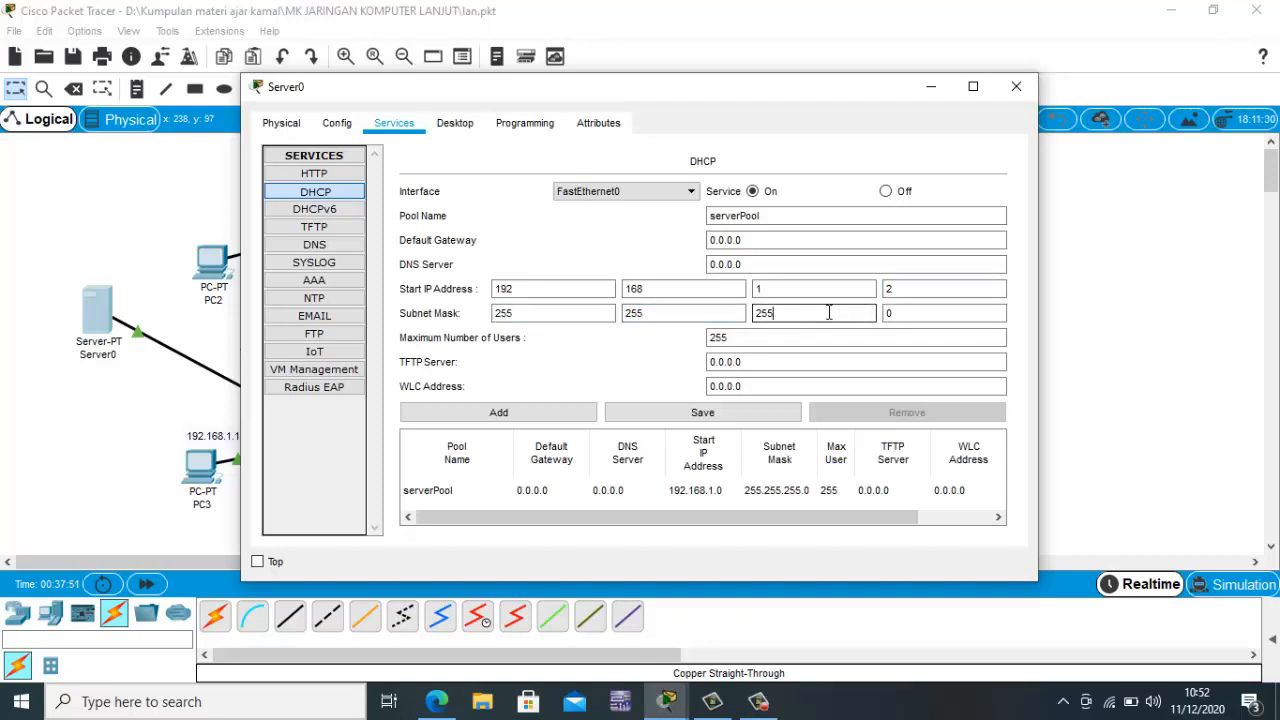
click(932, 308)
- Set the maximum number of users for serverPool to 254, save the pool and close Server0's settings
click(762, 342)
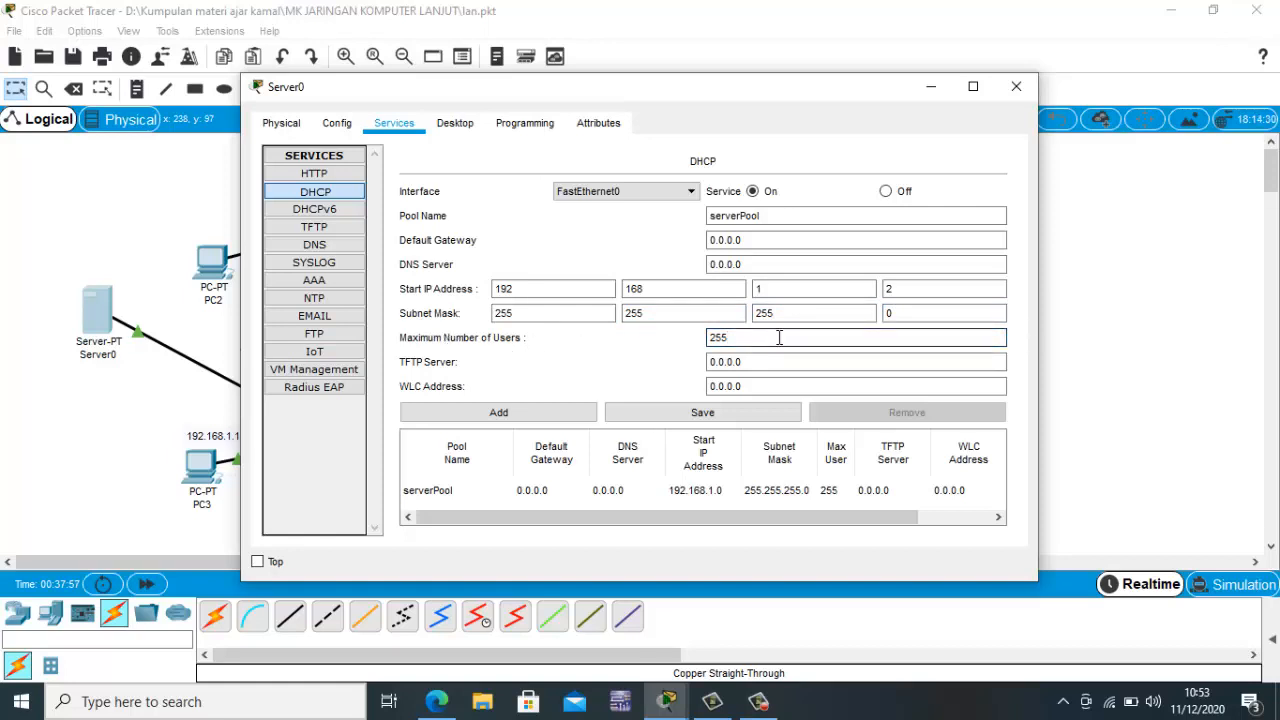
key(BackSpace)
key(BackSpace)
text(45)
key(BackSpace)
key(BackSpace)
text(54)
click(762, 368)
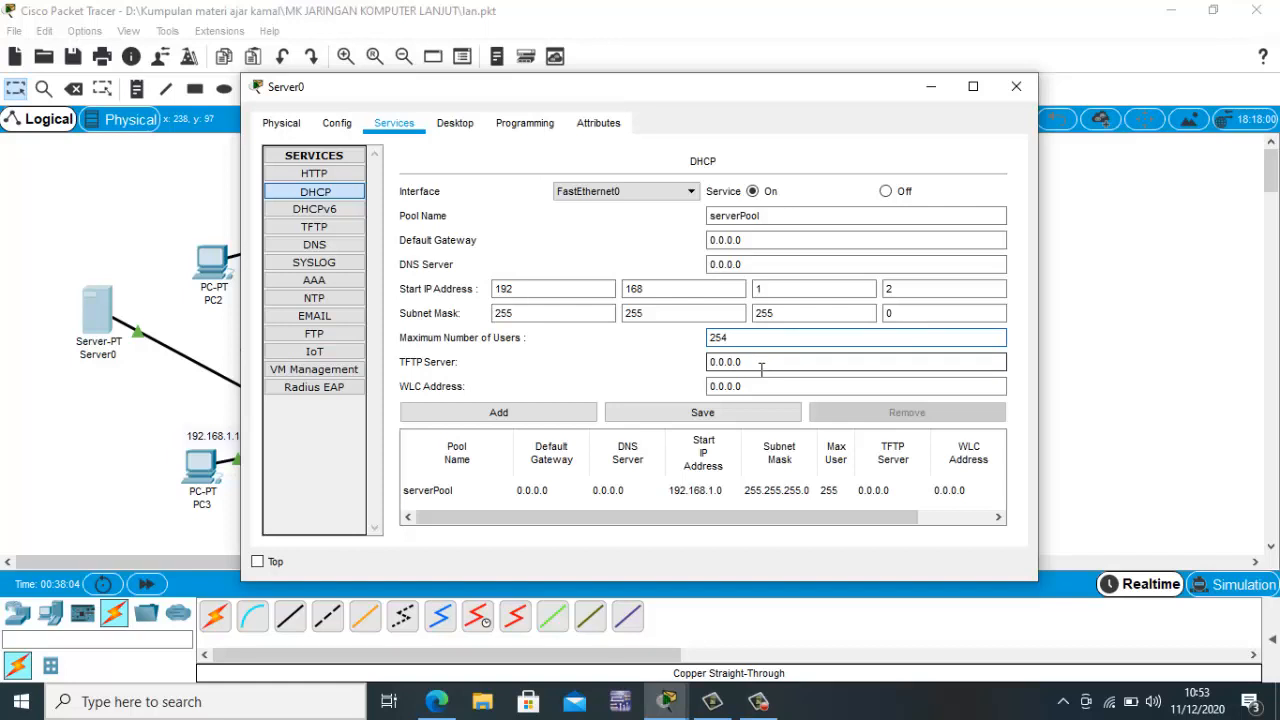
click(808, 313)
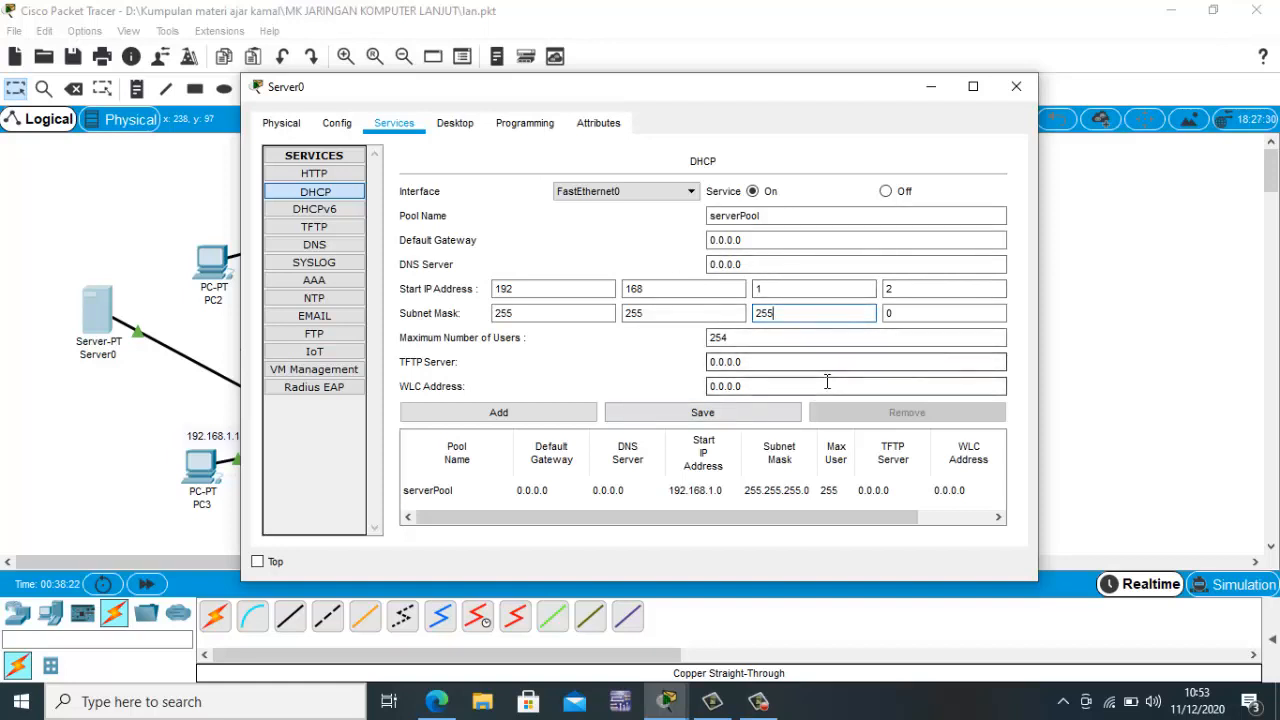
click(757, 415)
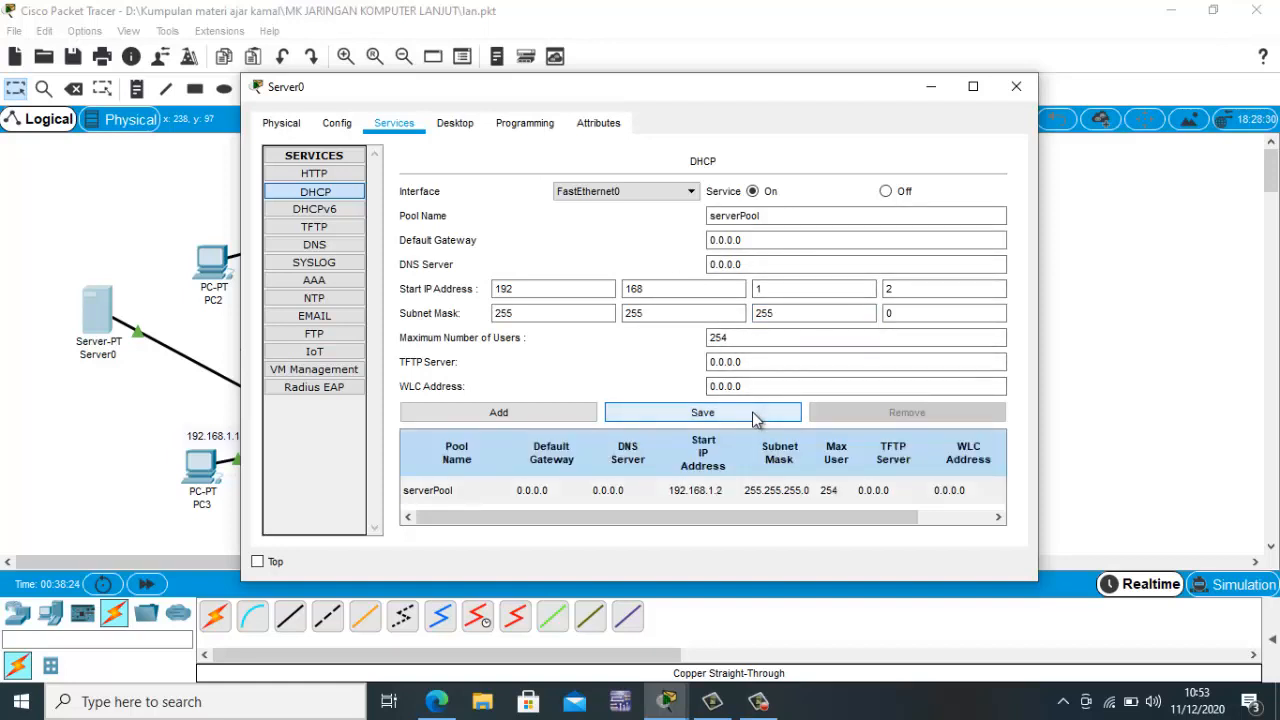
click(1018, 86)
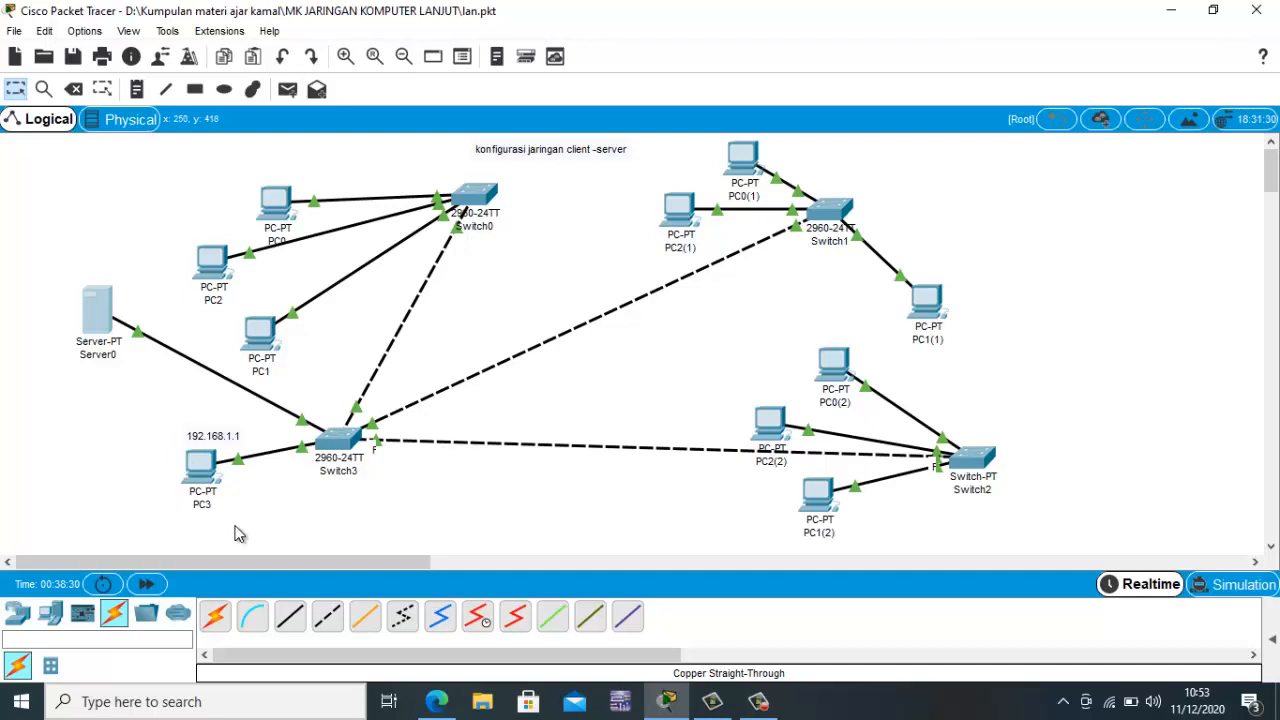
- Delete the text of the 192.168.1.1 note above PC3 in the workspace
double_click(218, 434)
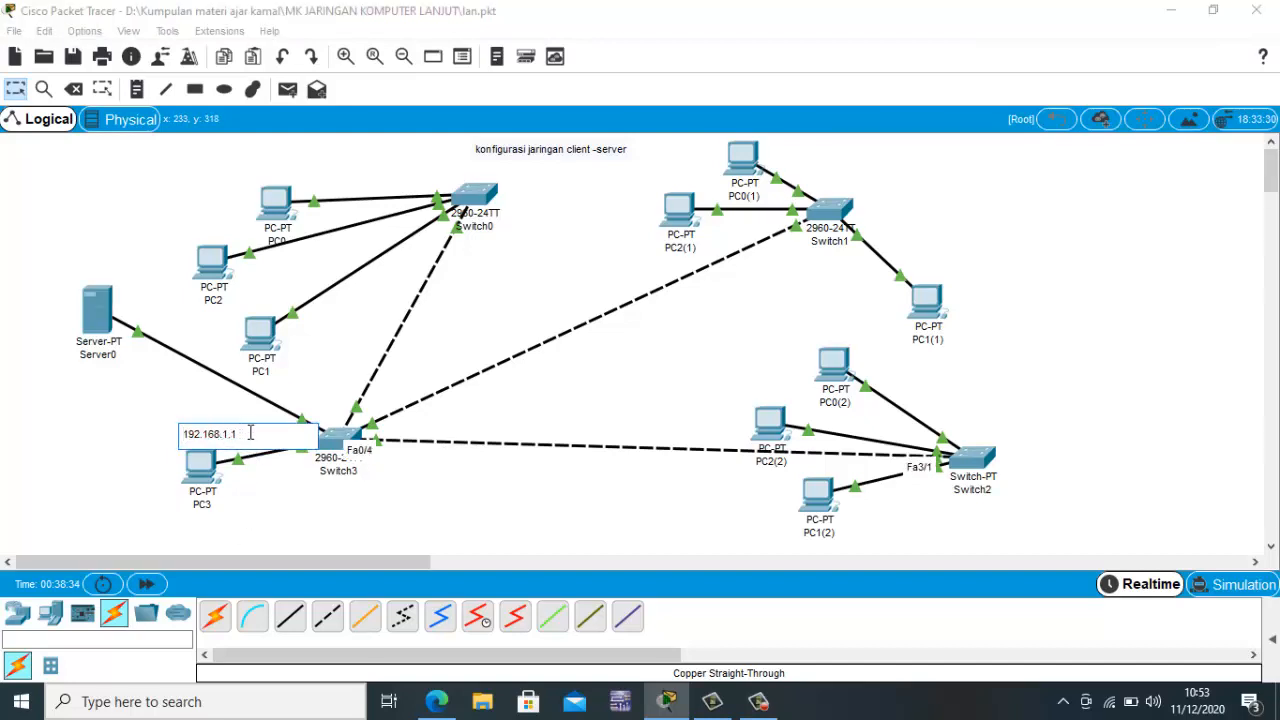
key(BackSpace)
key(BackSpace)
key(BackSpace)
key(BackSpace)
key(BackSpace)
key(BackSpace)
key(BackSpace)
key(BackSpace)
click(276, 505)
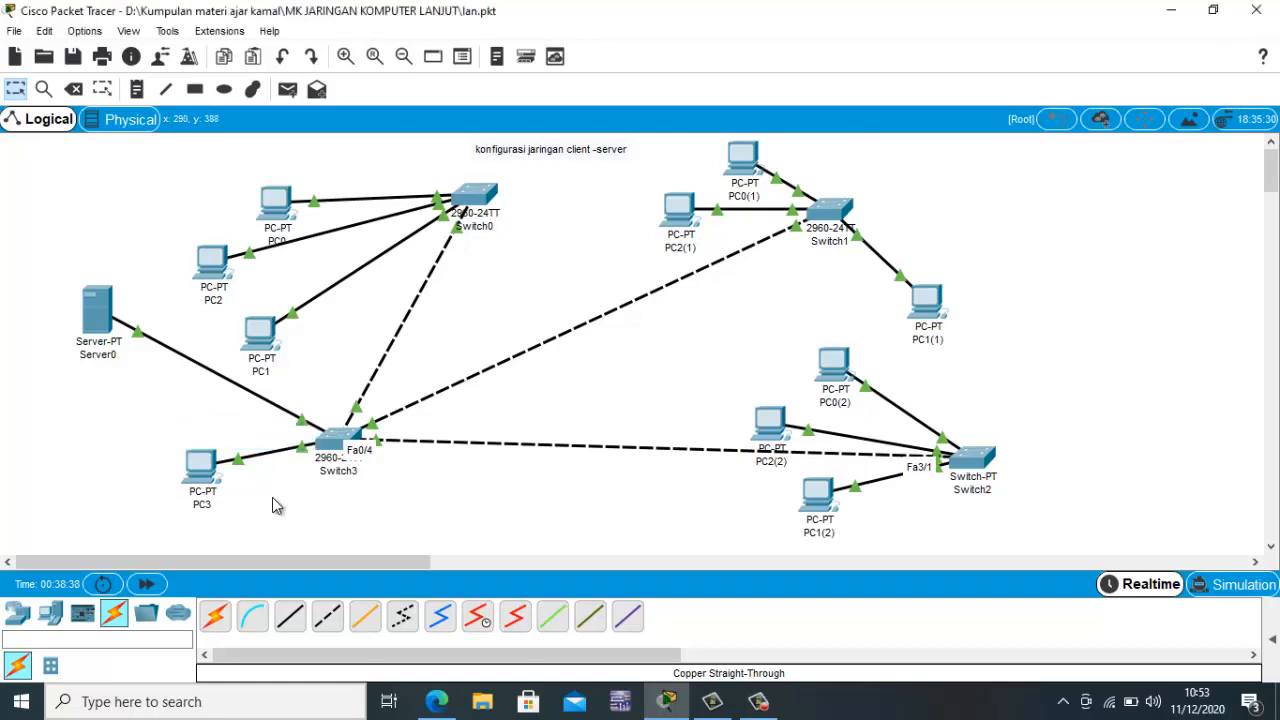
- Switch PC3's IPv4 configuration from static to DHCP and close its window once an address is obtained
click(197, 467)
click(393, 123)
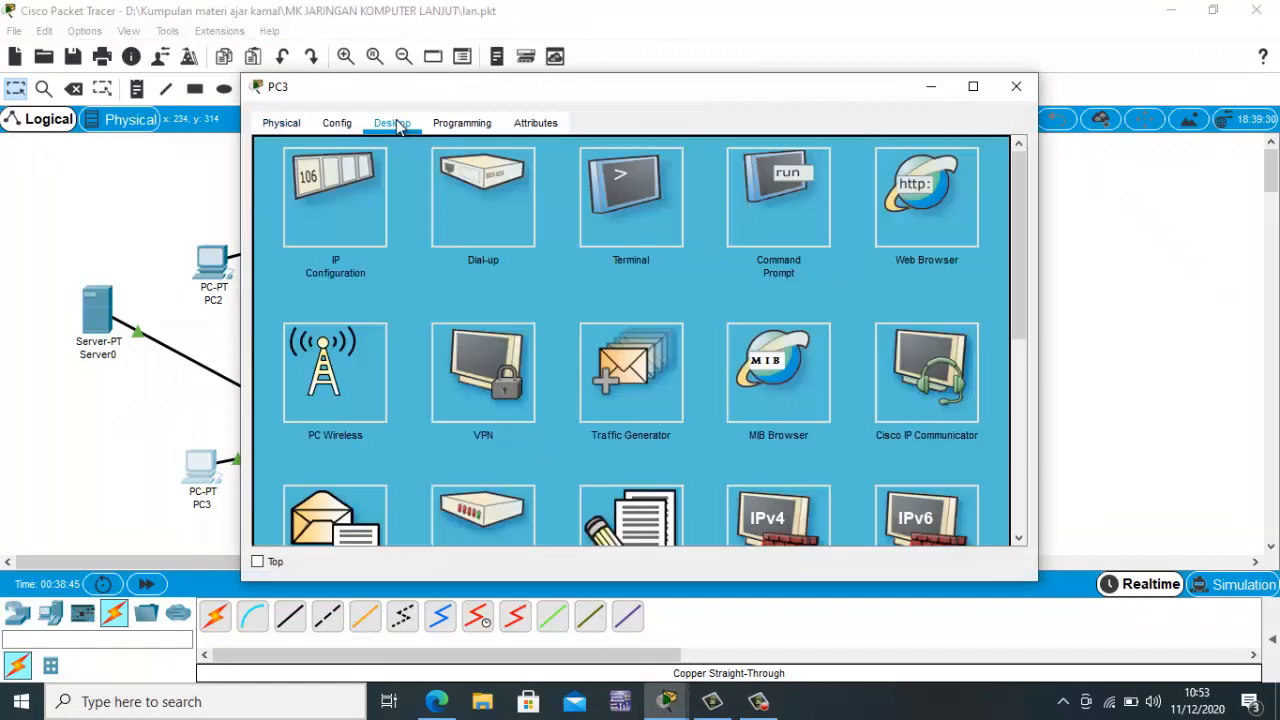
click(344, 185)
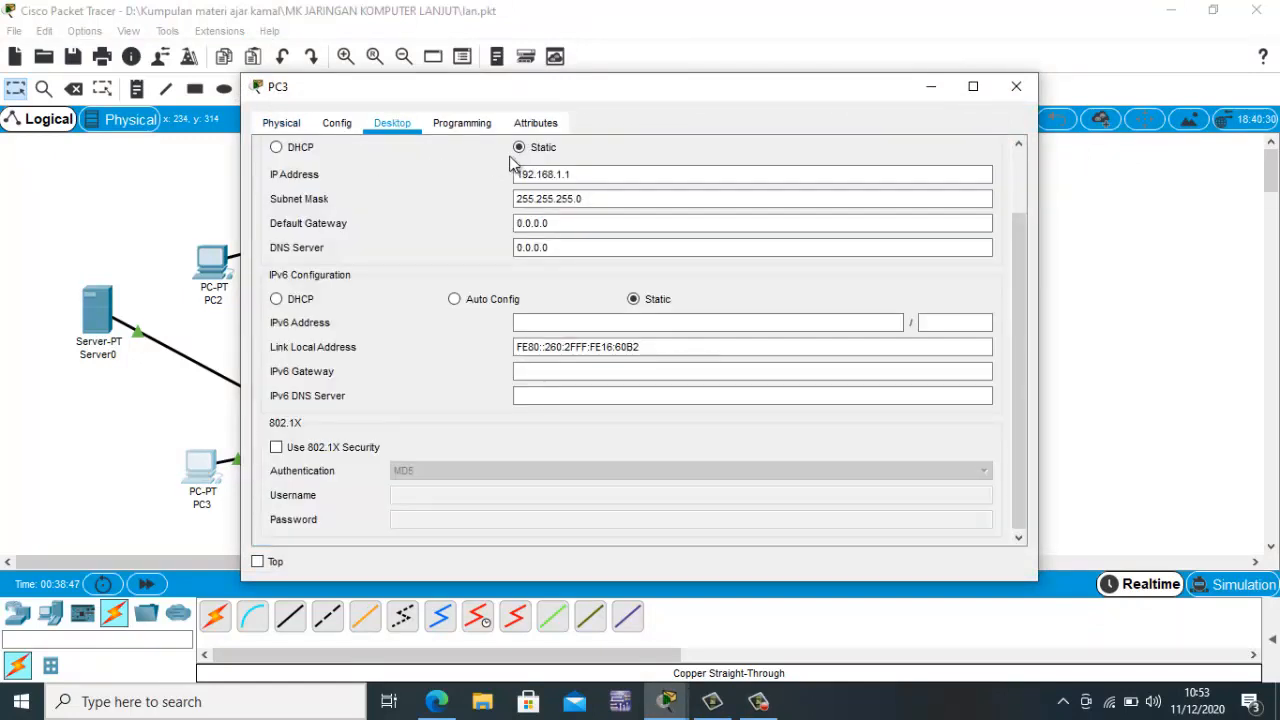
click(305, 149)
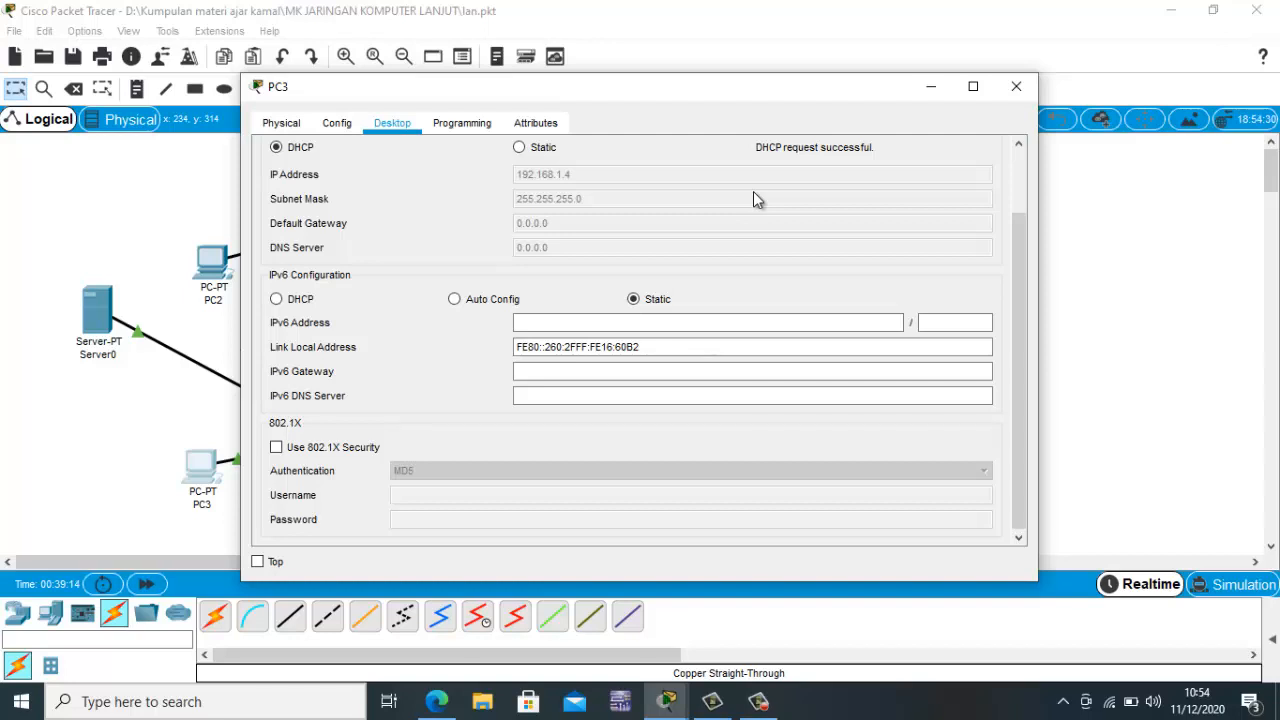
click(1017, 86)
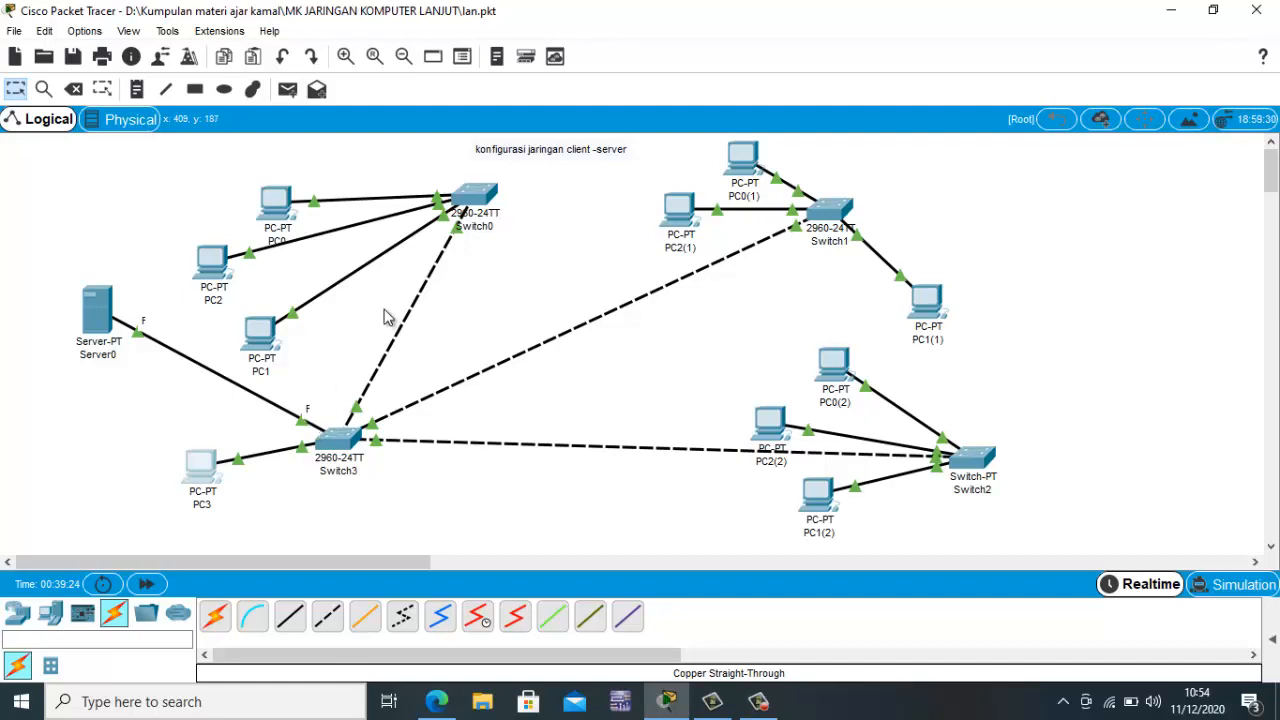
- Switch PC1's IPv4 configuration from static to DHCP, let it request an address, and close its window
click(262, 330)
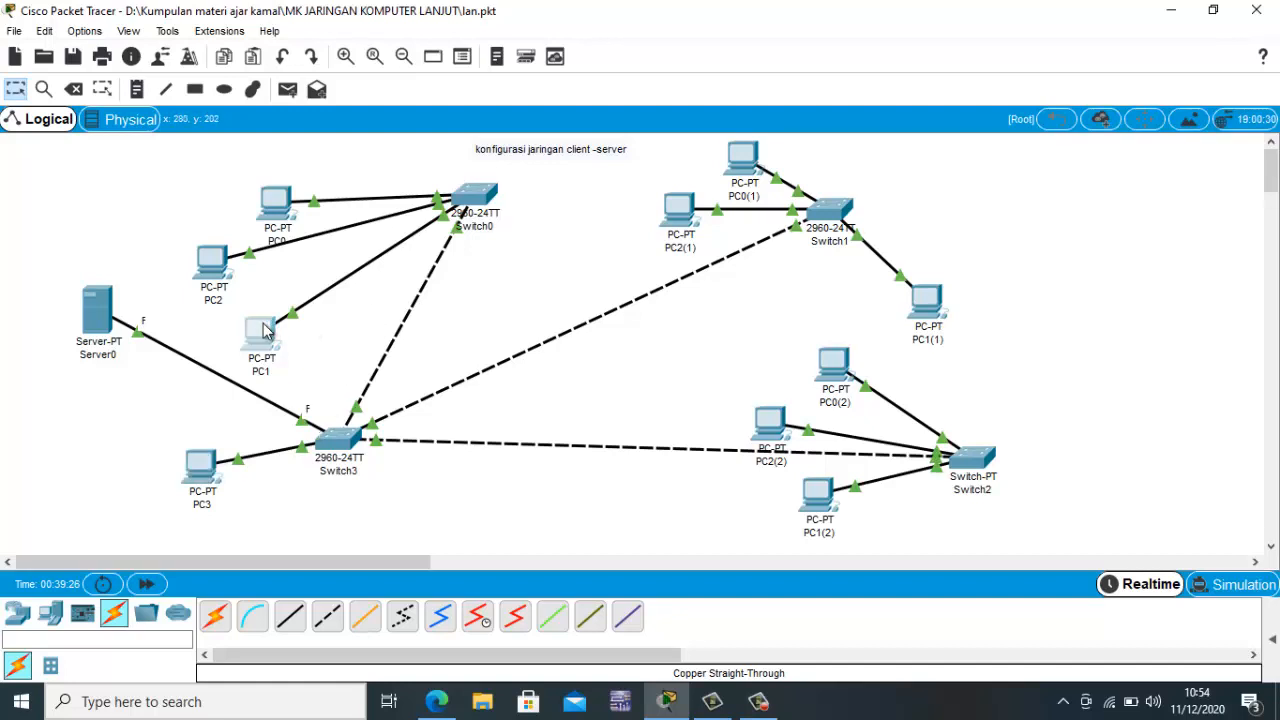
click(386, 128)
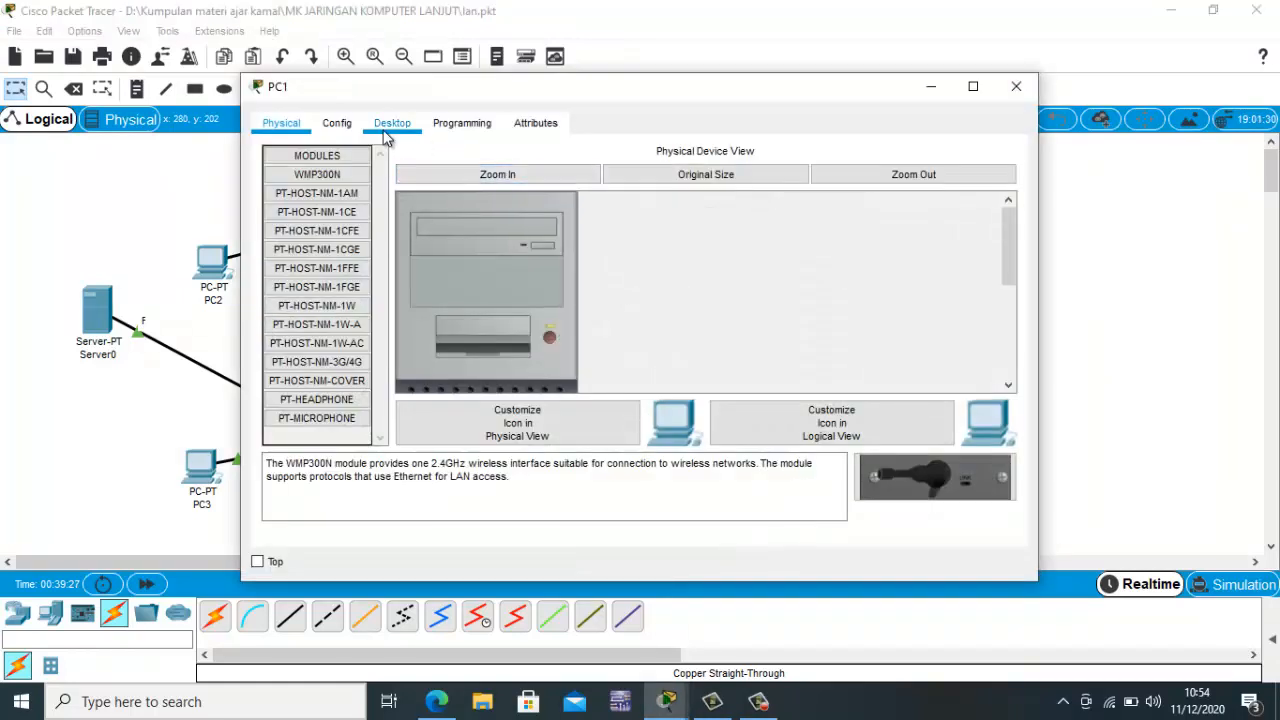
click(345, 215)
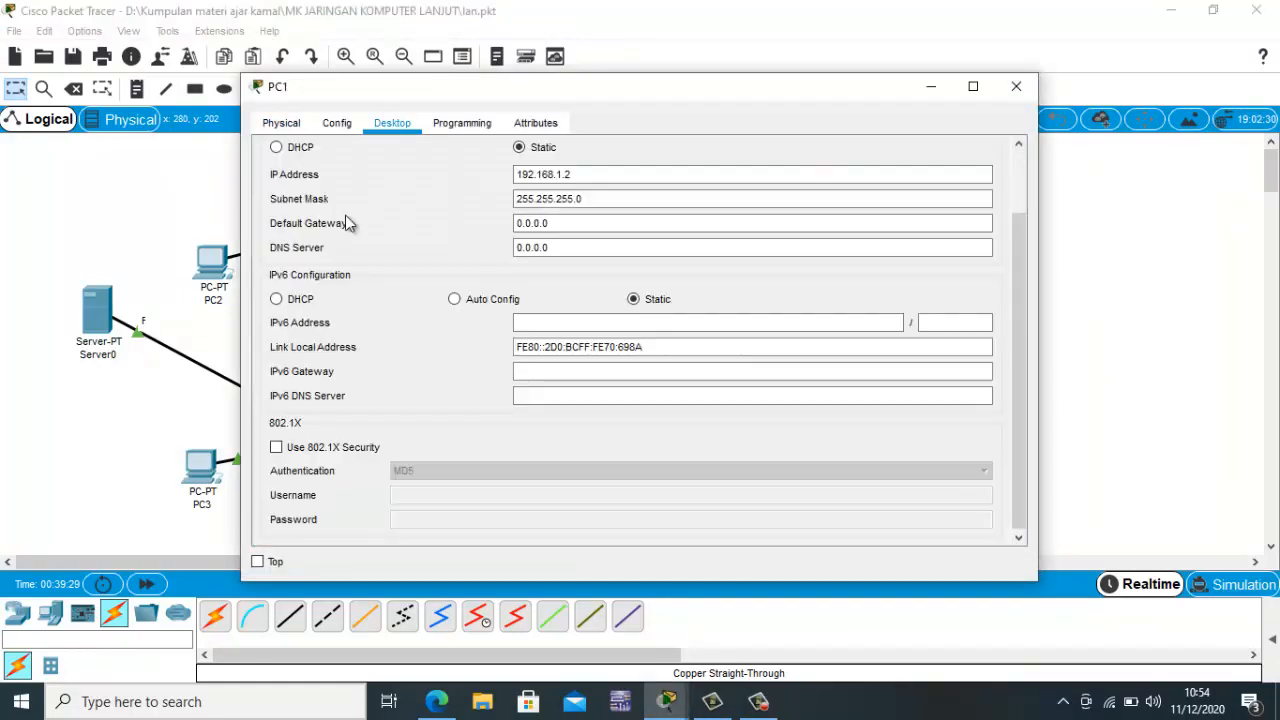
click(276, 147)
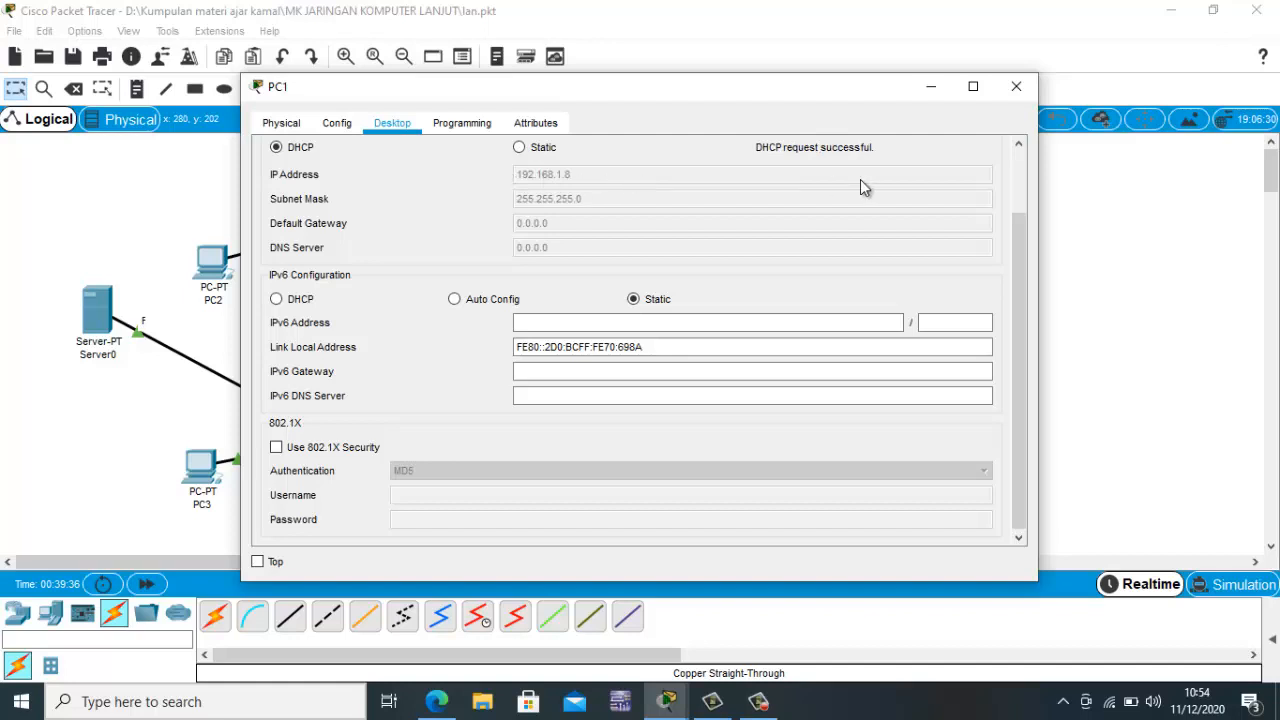
click(1014, 91)
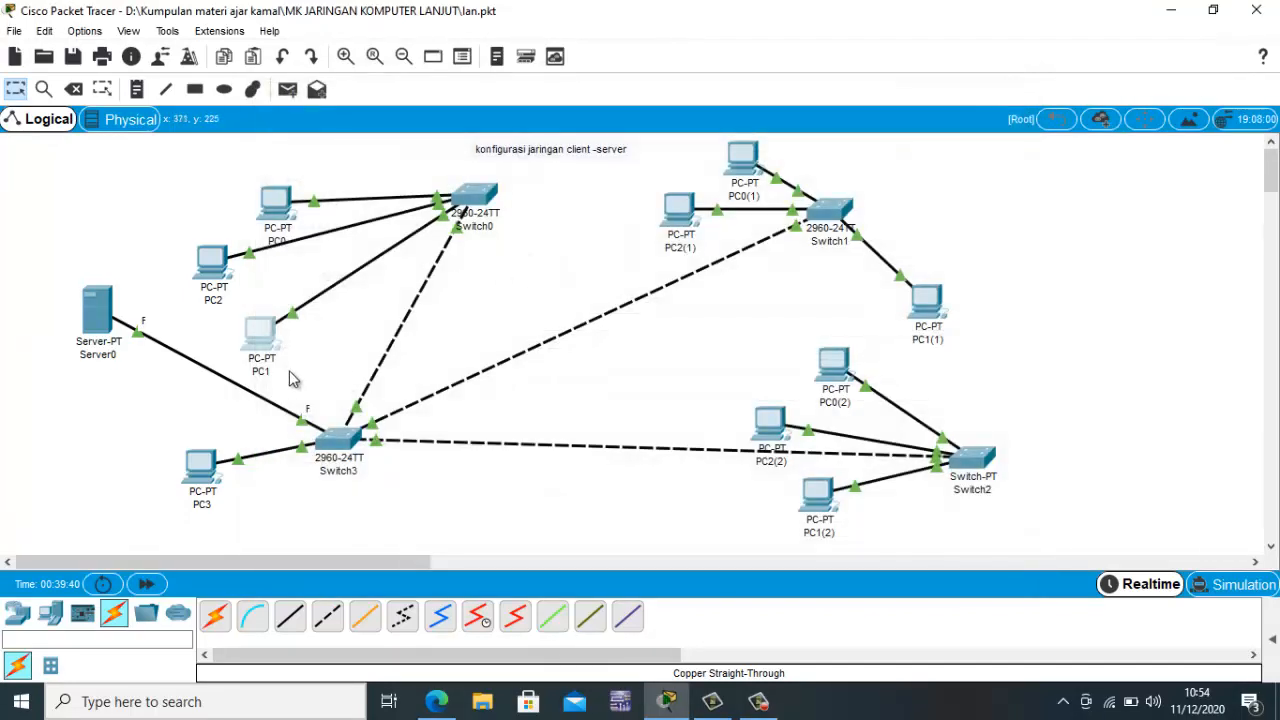
- Switch PC2's IPv4 configuration from static to DHCP, let it request an address, and close its window
click(218, 268)
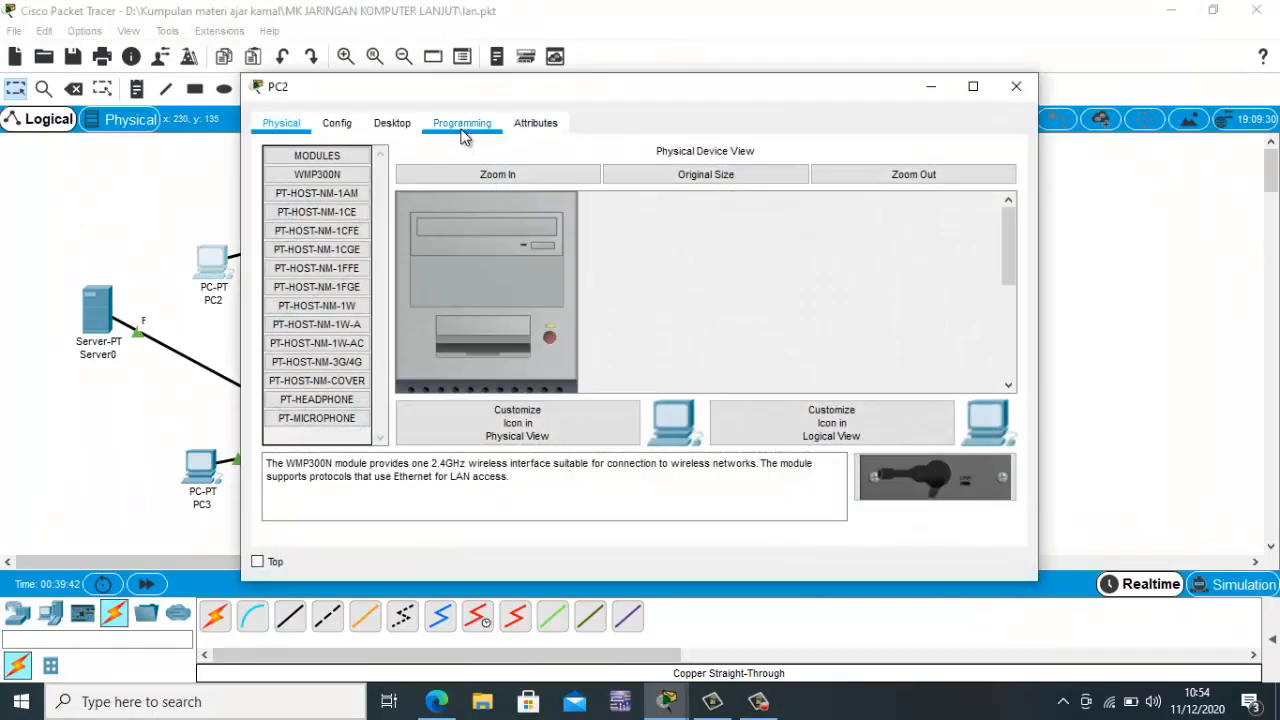
click(393, 122)
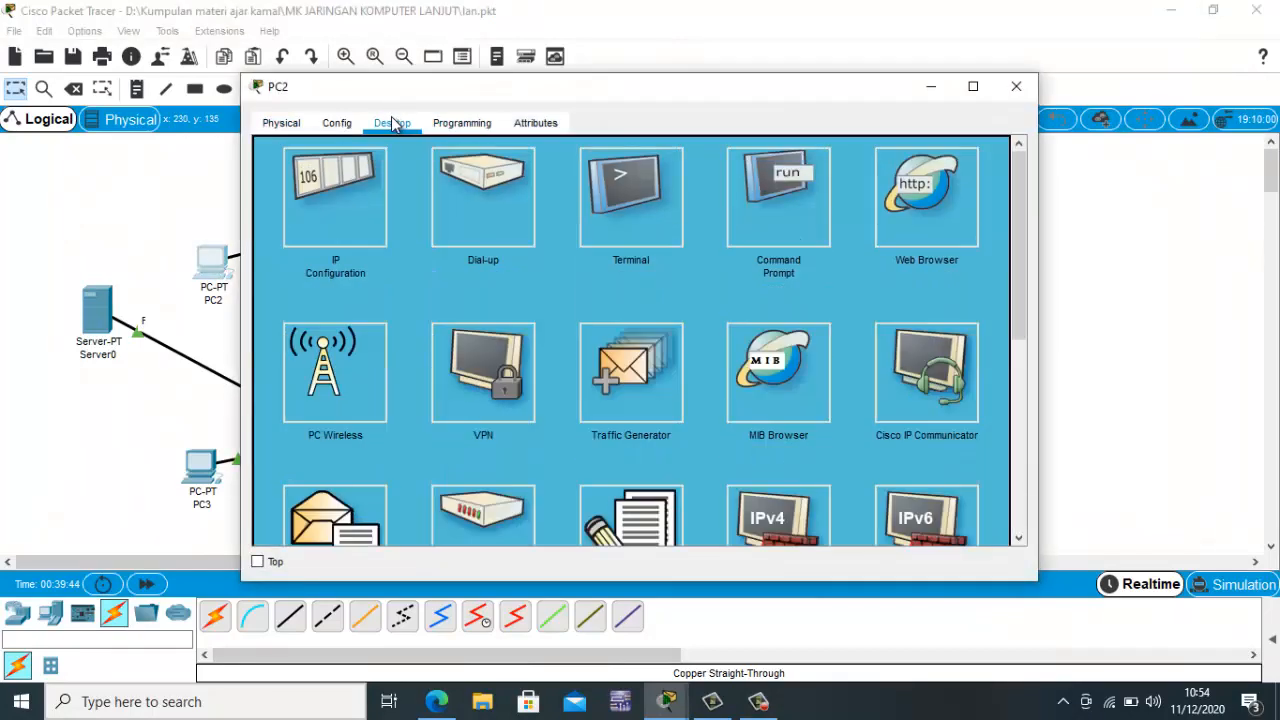
click(349, 185)
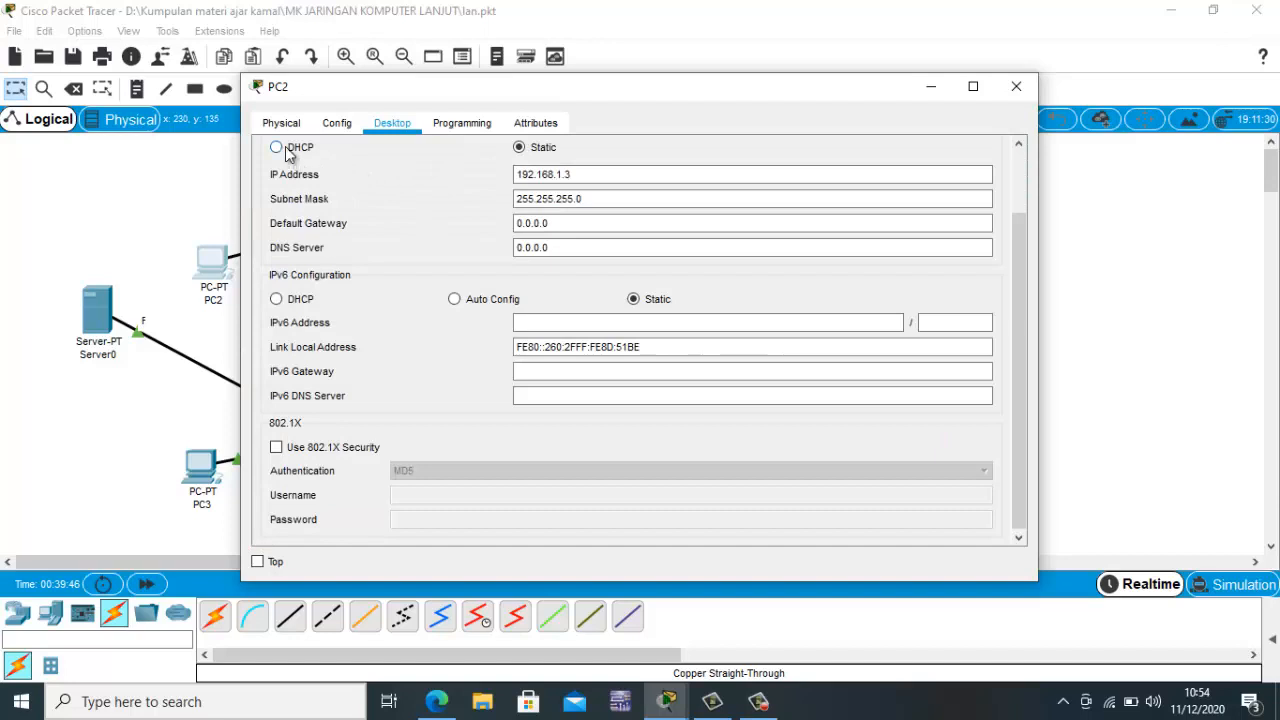
click(277, 147)
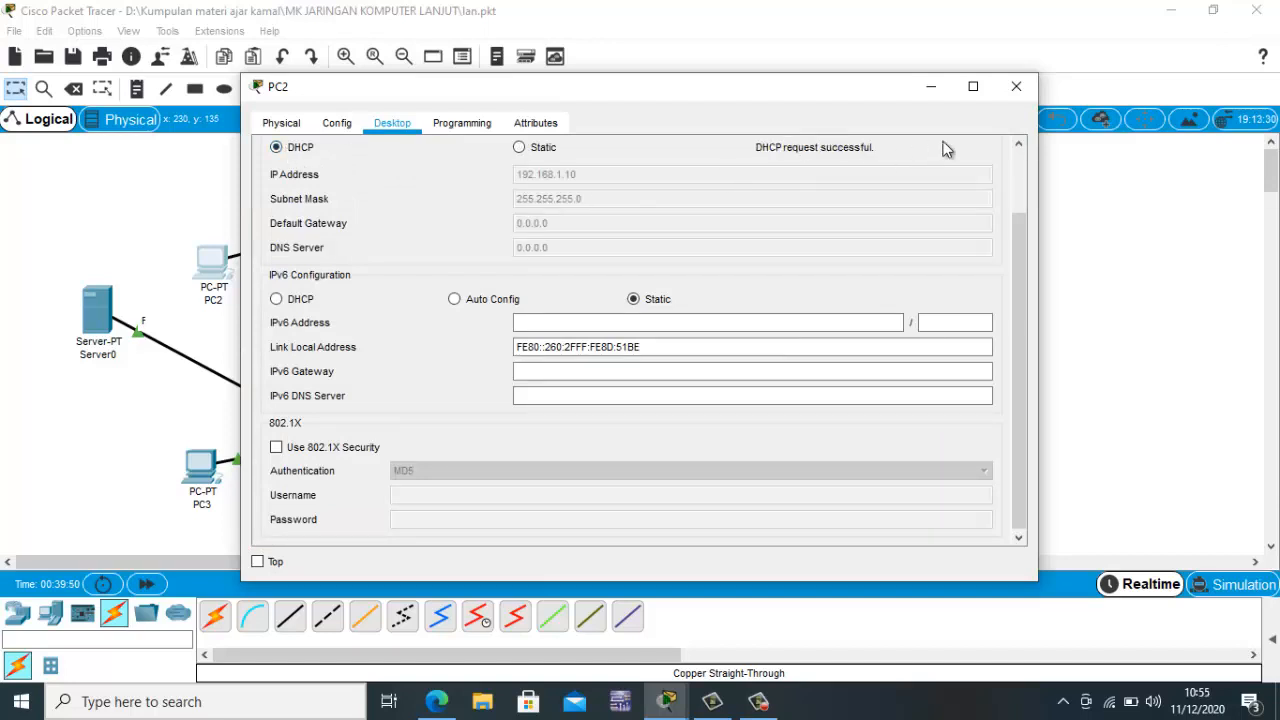
click(1015, 92)
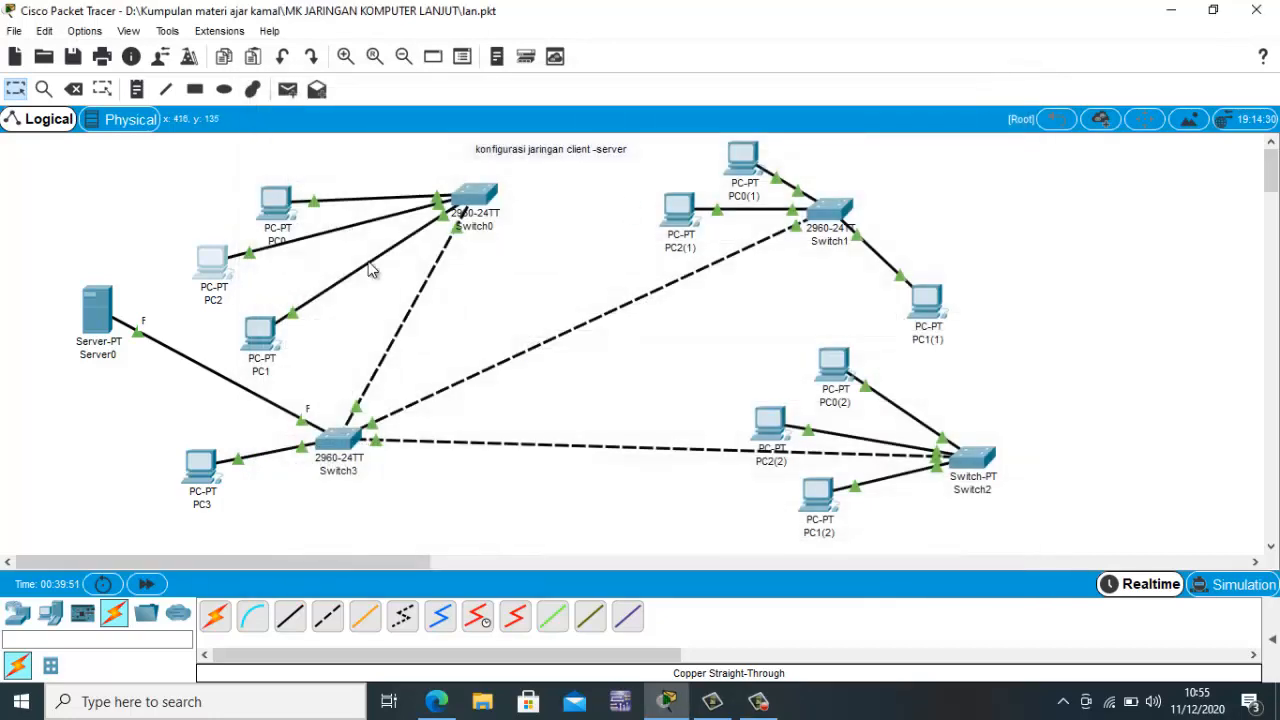
- Switch PC0's IPv4 configuration from static to DHCP, let it request an address, and close its window
click(275, 205)
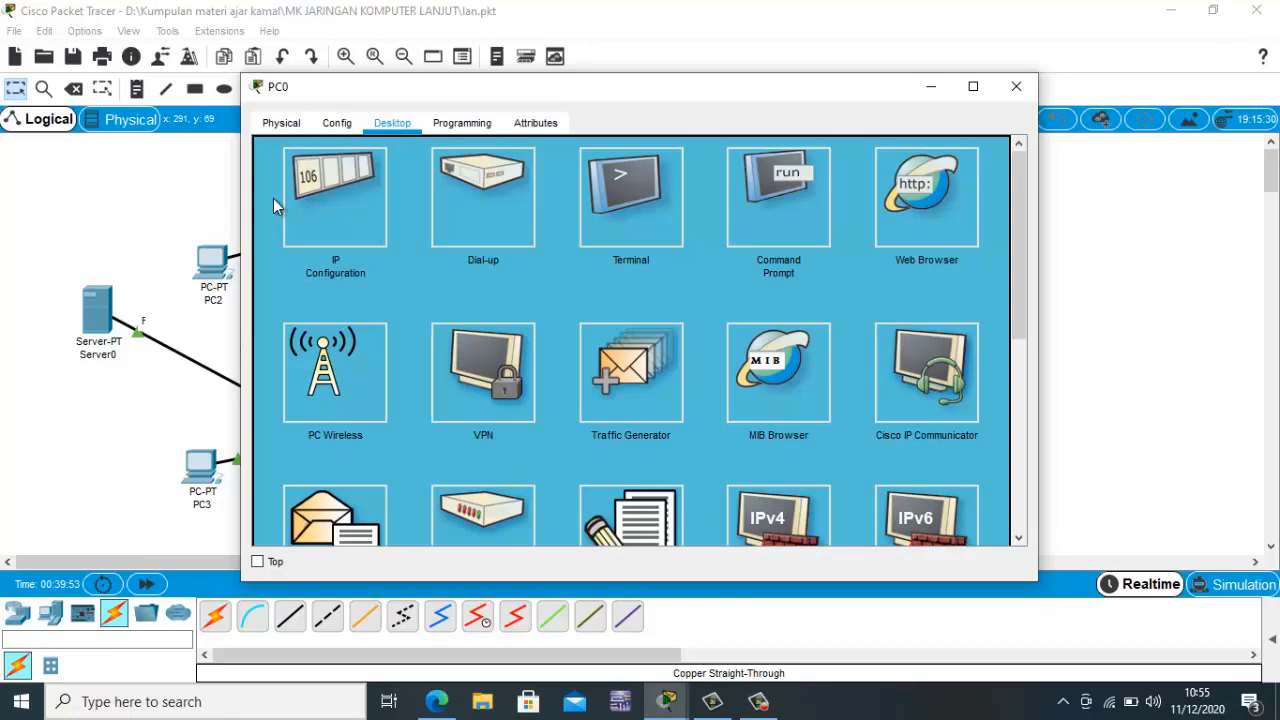
click(355, 210)
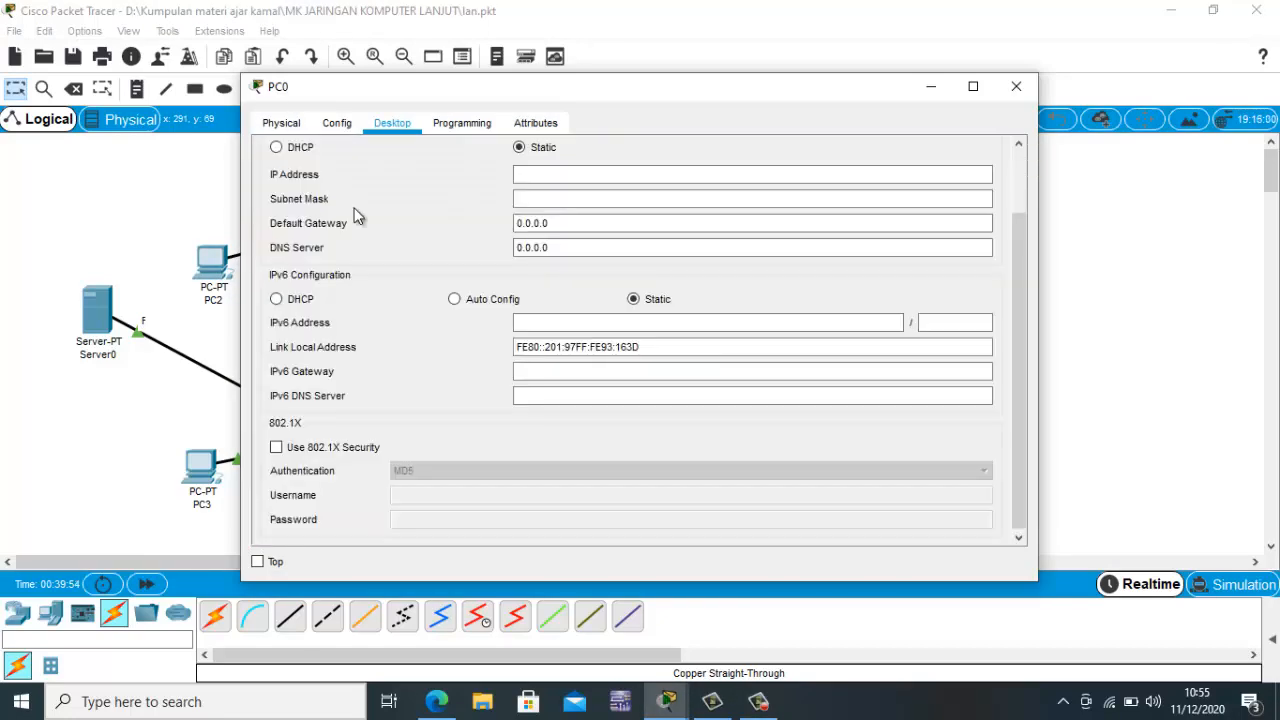
click(298, 150)
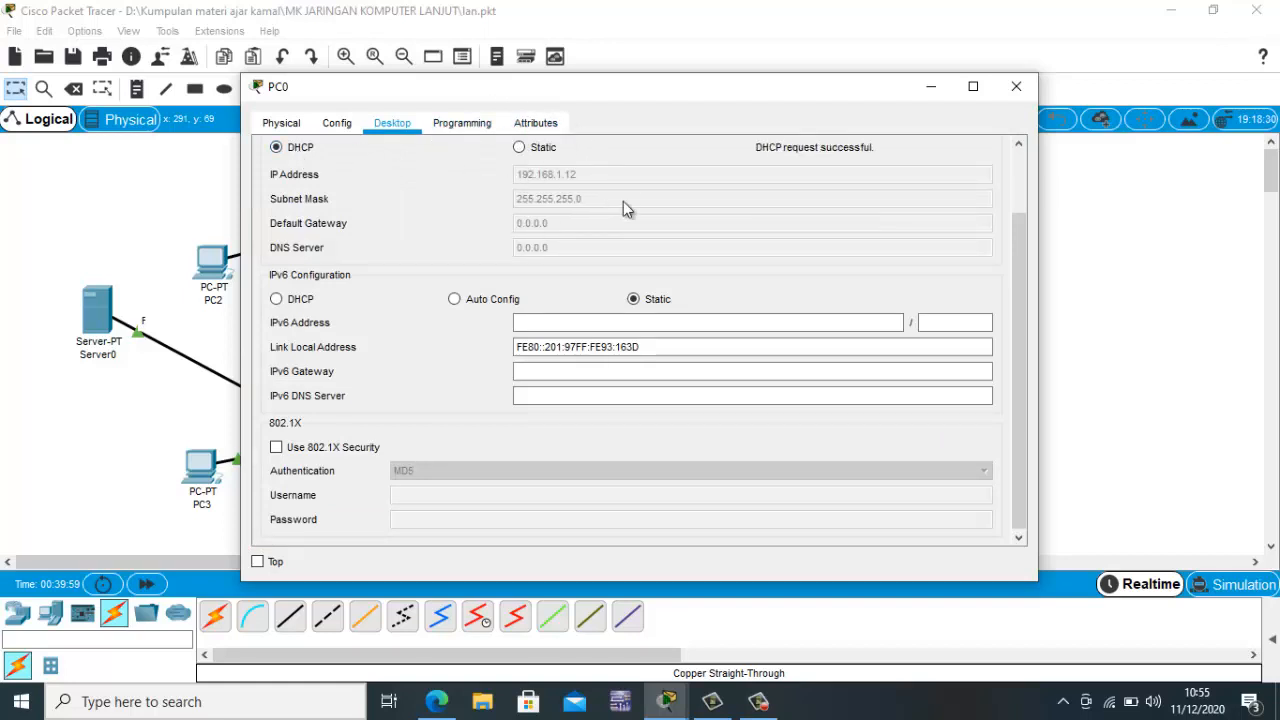
click(1017, 89)
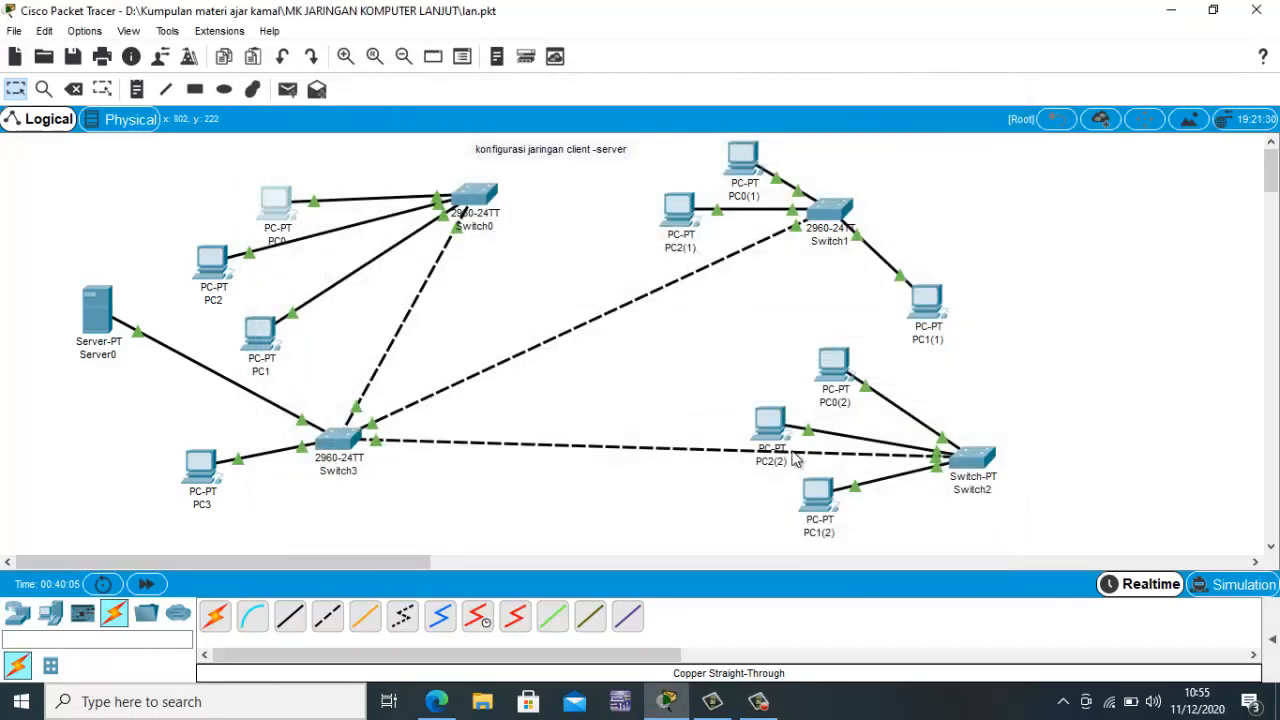
- Switch PC1(2)'s IPv4 configuration from static to DHCP, let it request an address, and close its window
click(808, 497)
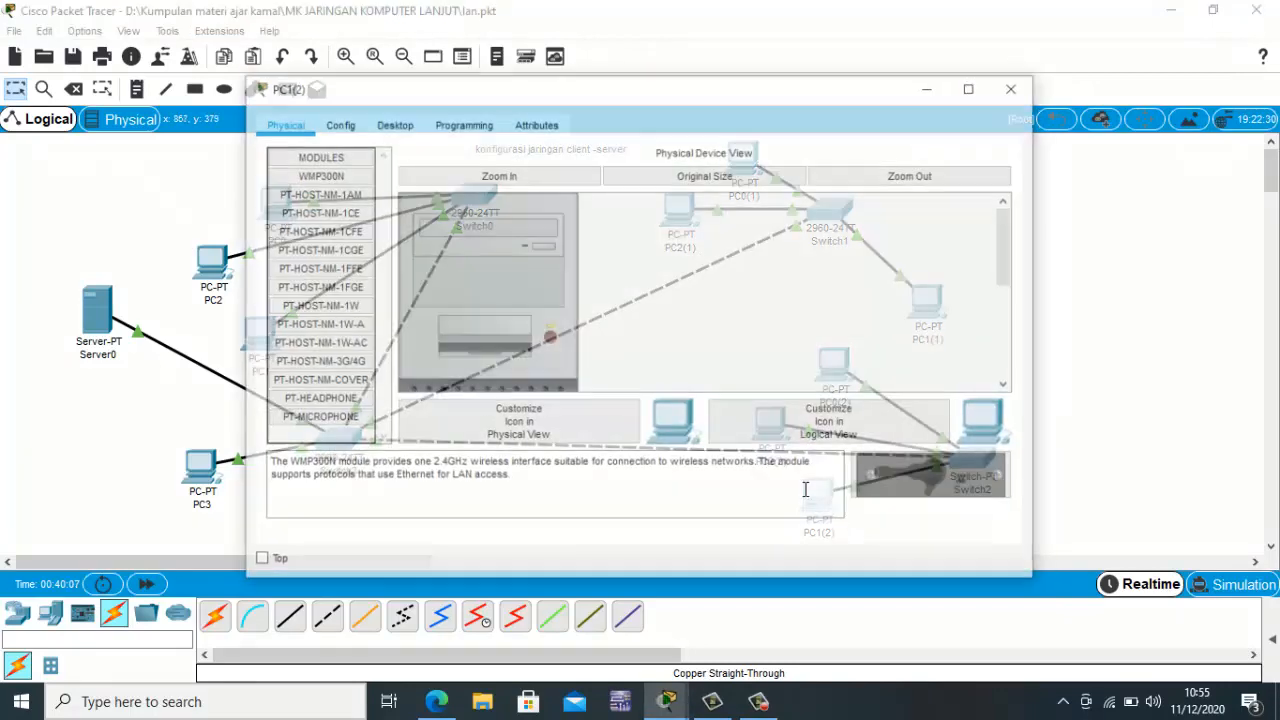
click(391, 124)
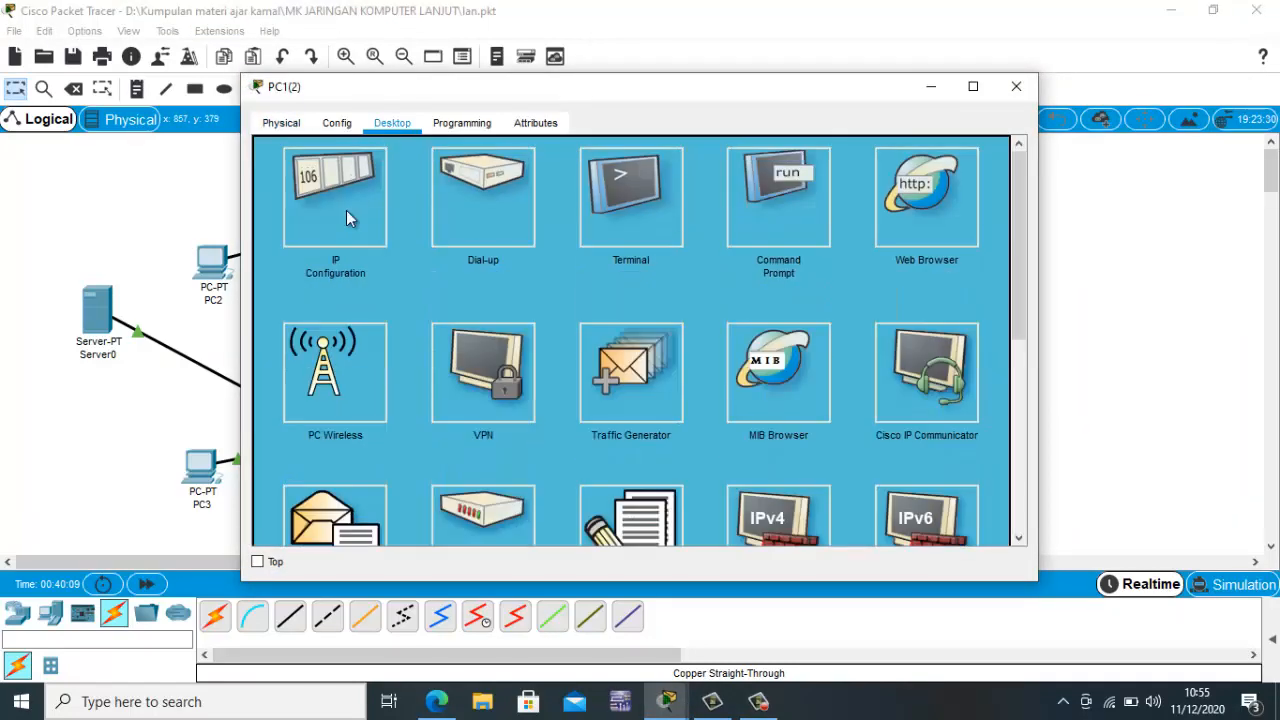
click(346, 210)
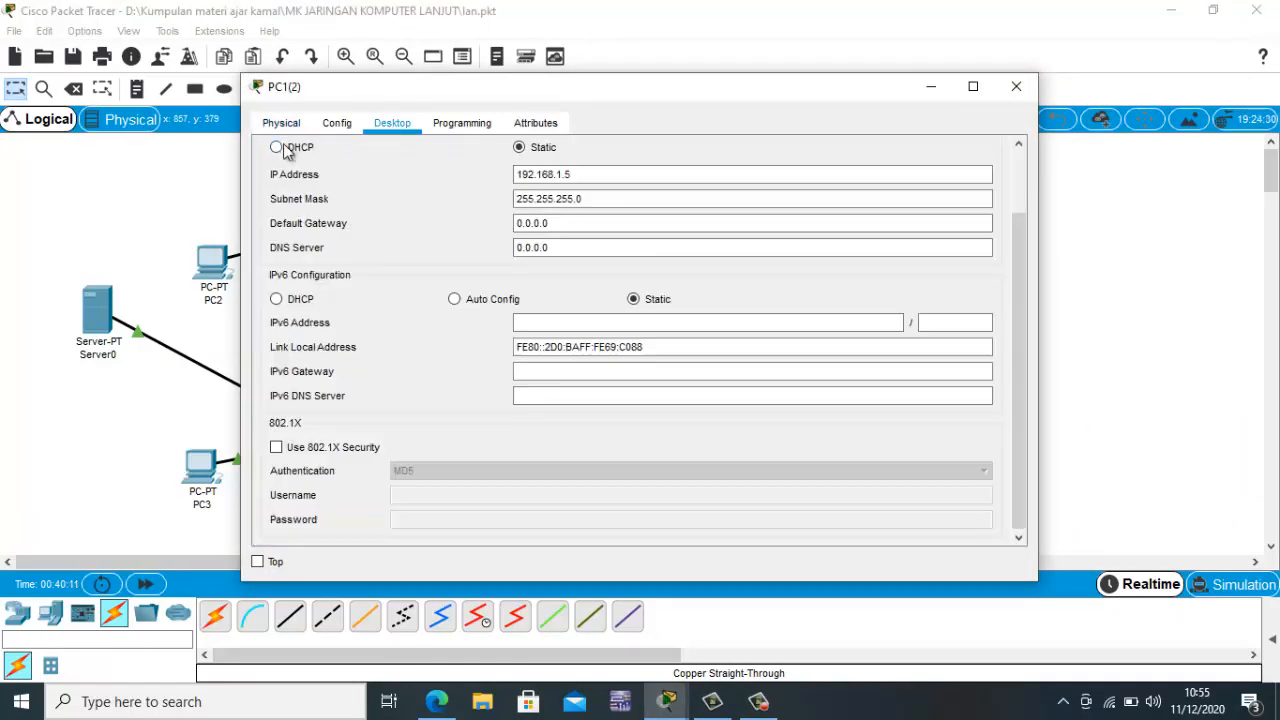
click(285, 148)
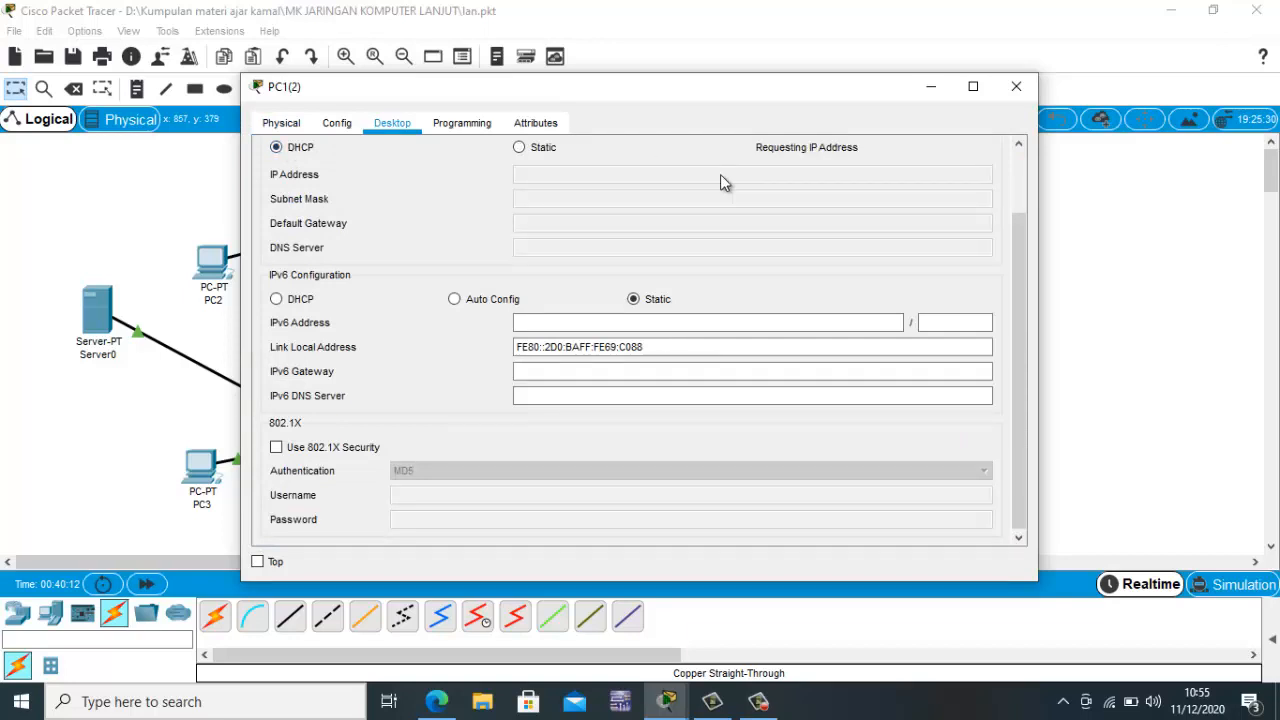
click(1016, 86)
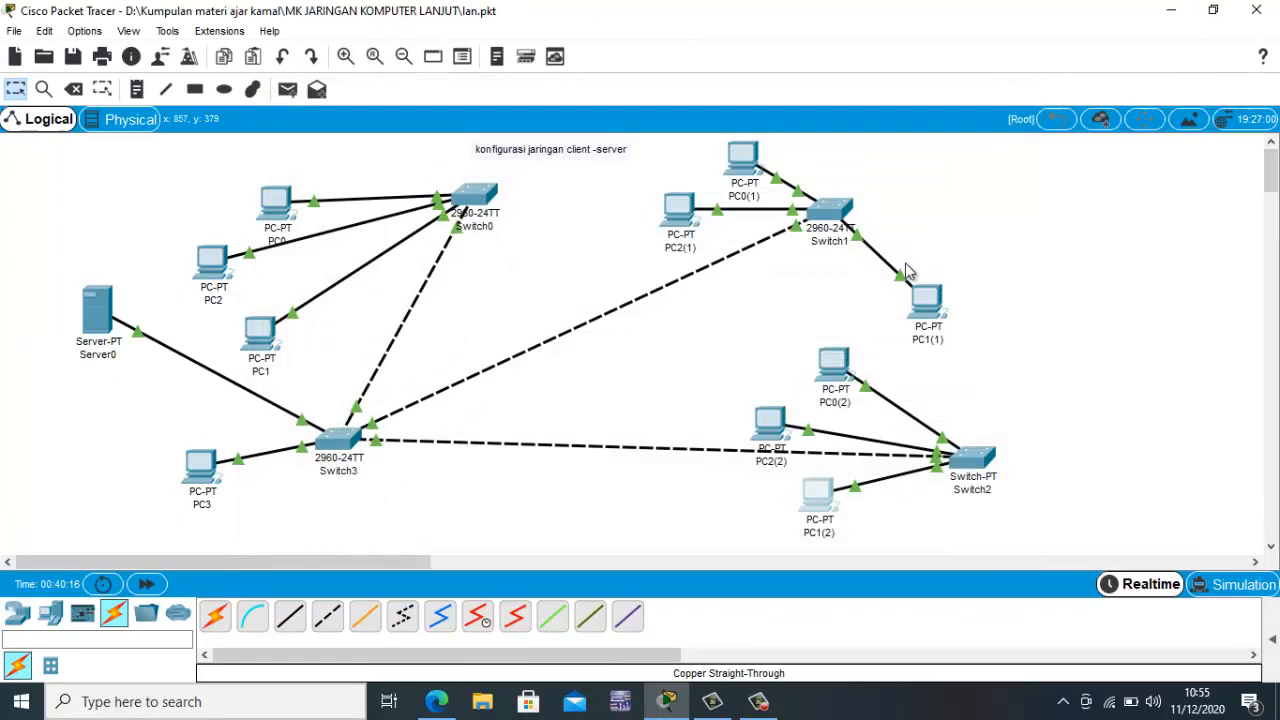
- Switch PC2(2)'s IPv4 configuration from static to DHCP, let it request an address, and close its window
click(778, 415)
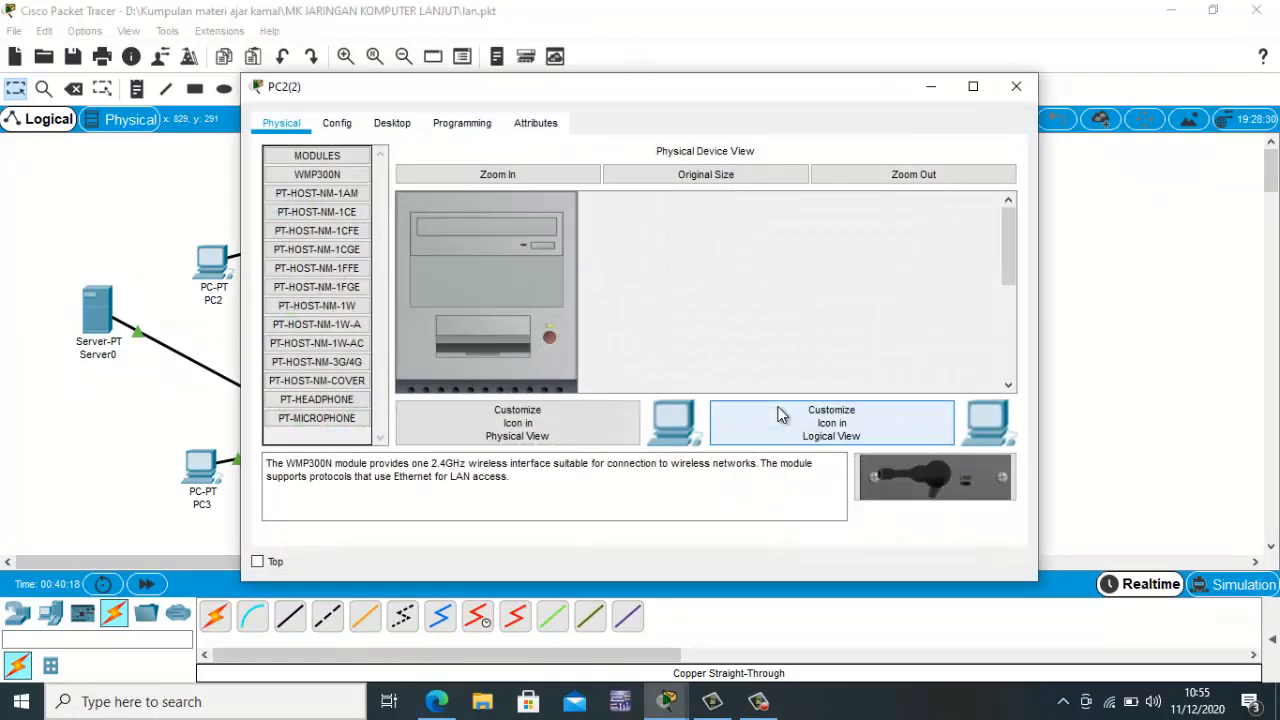
click(390, 132)
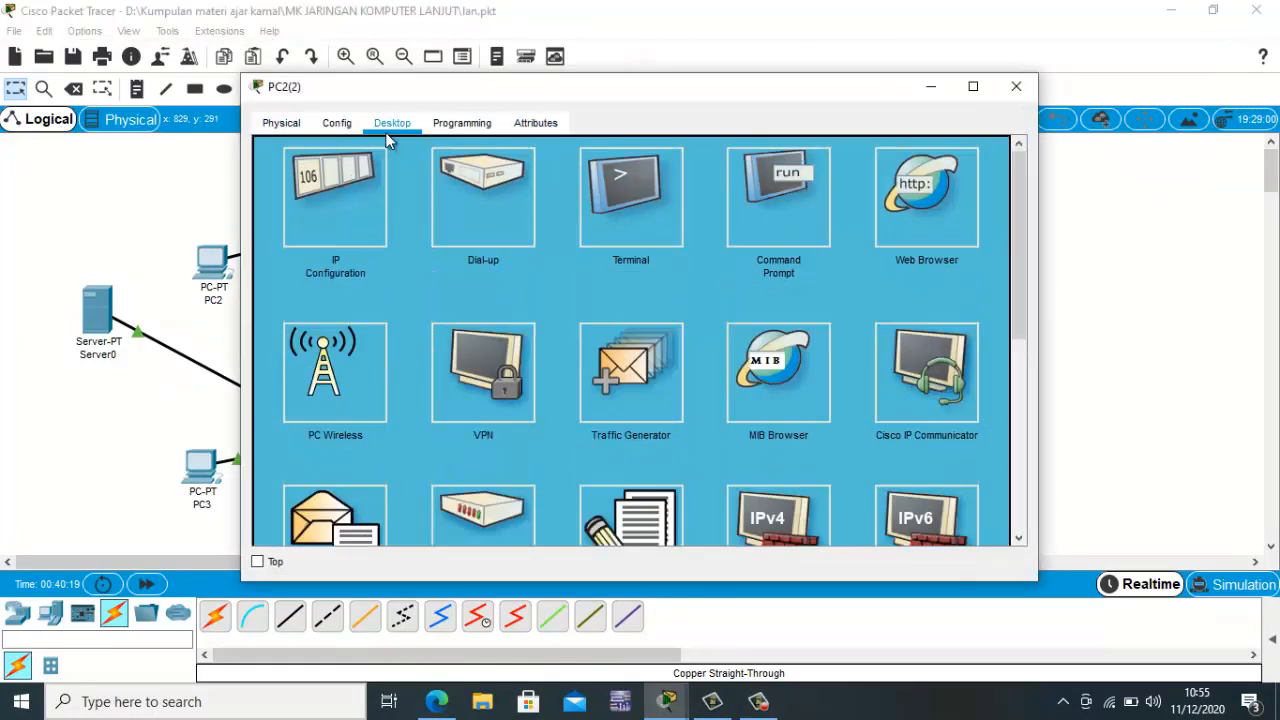
click(333, 205)
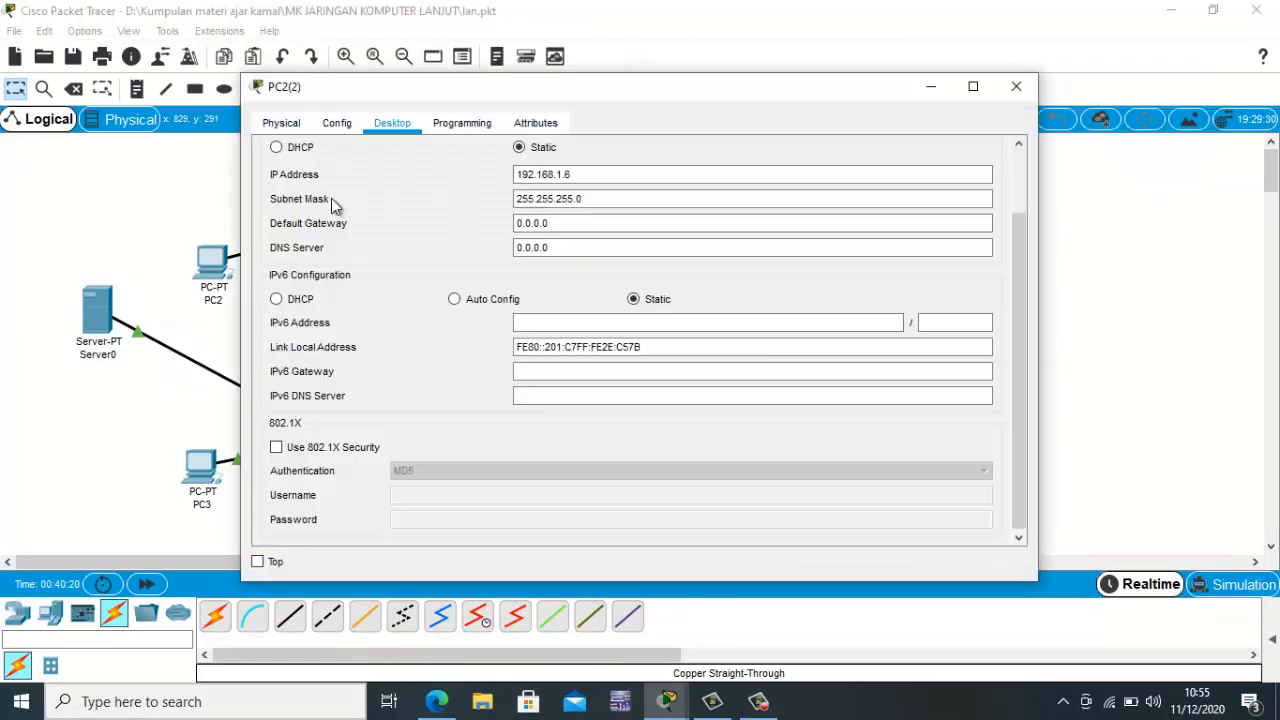
click(289, 147)
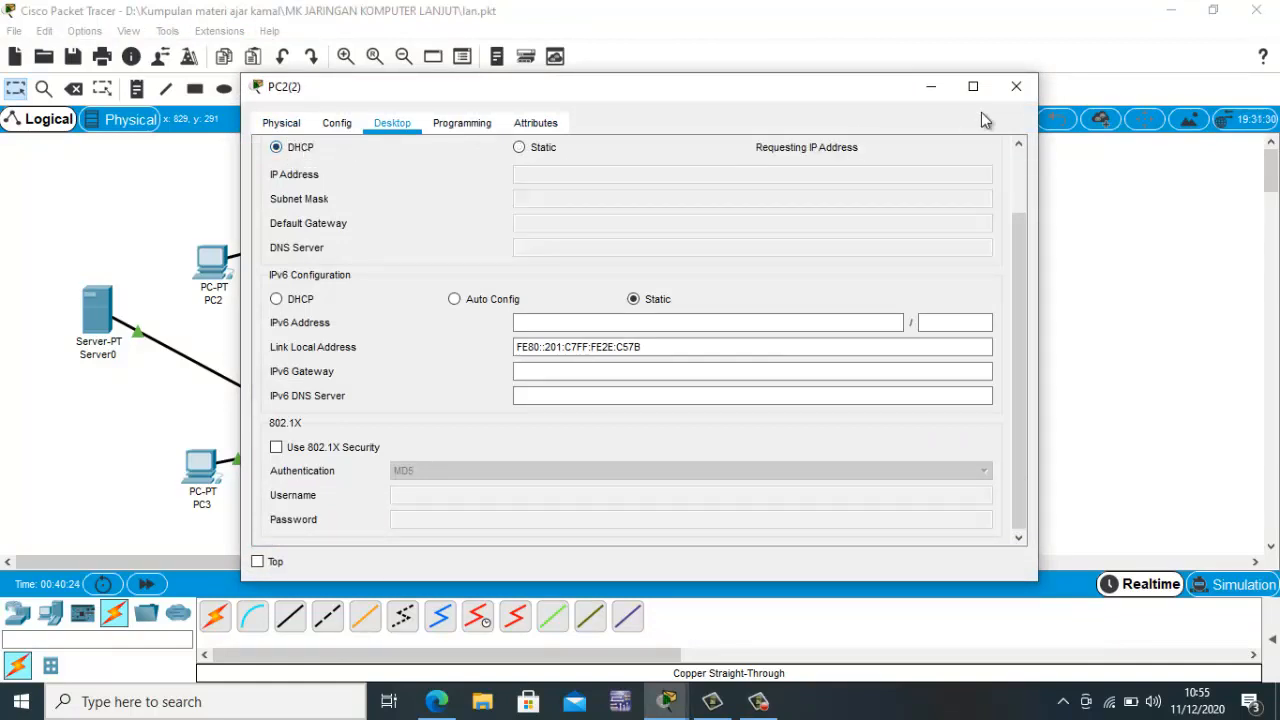
click(1016, 86)
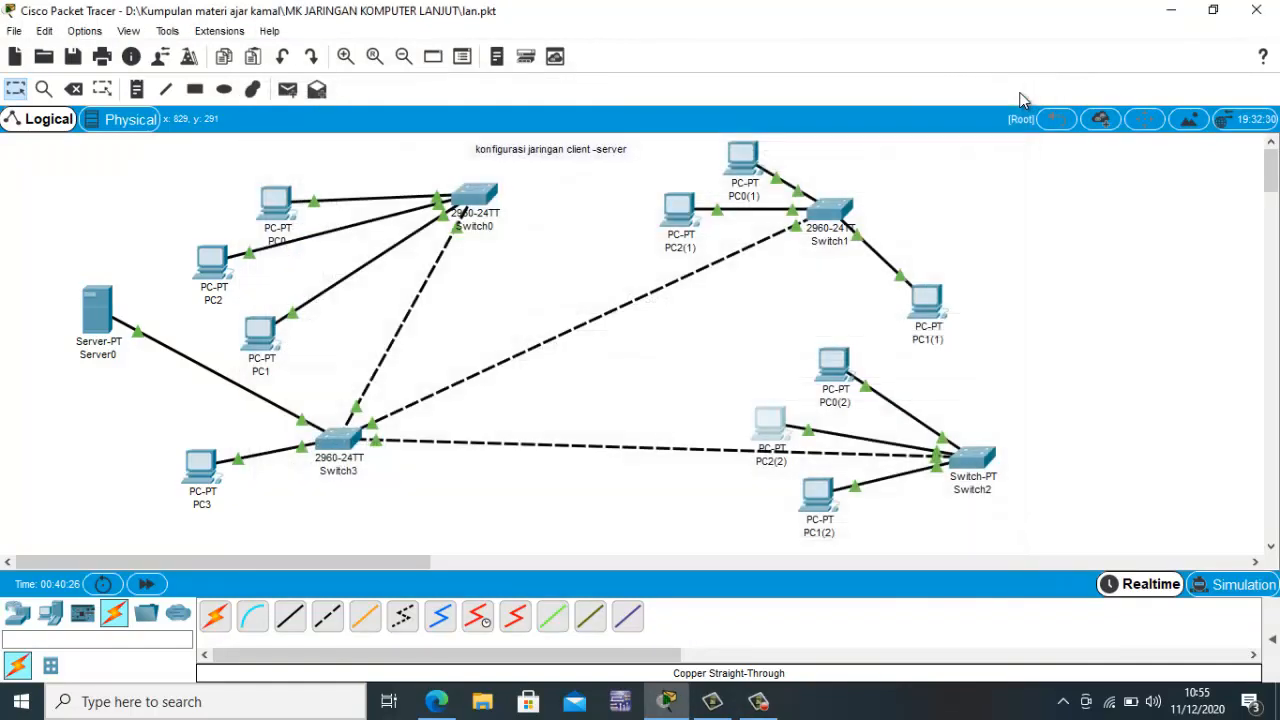
- Switch PC0(2)'s IPv4 configuration from static to DHCP, let it request an address, and close its window
click(838, 364)
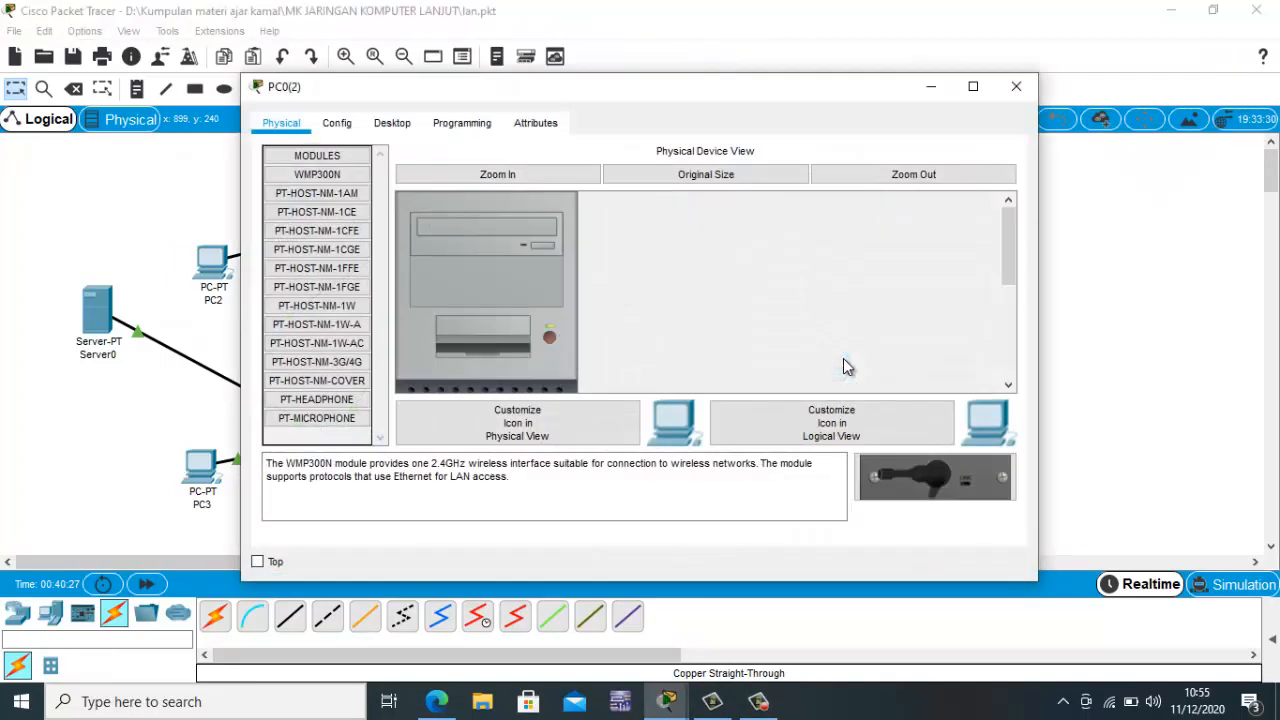
click(383, 124)
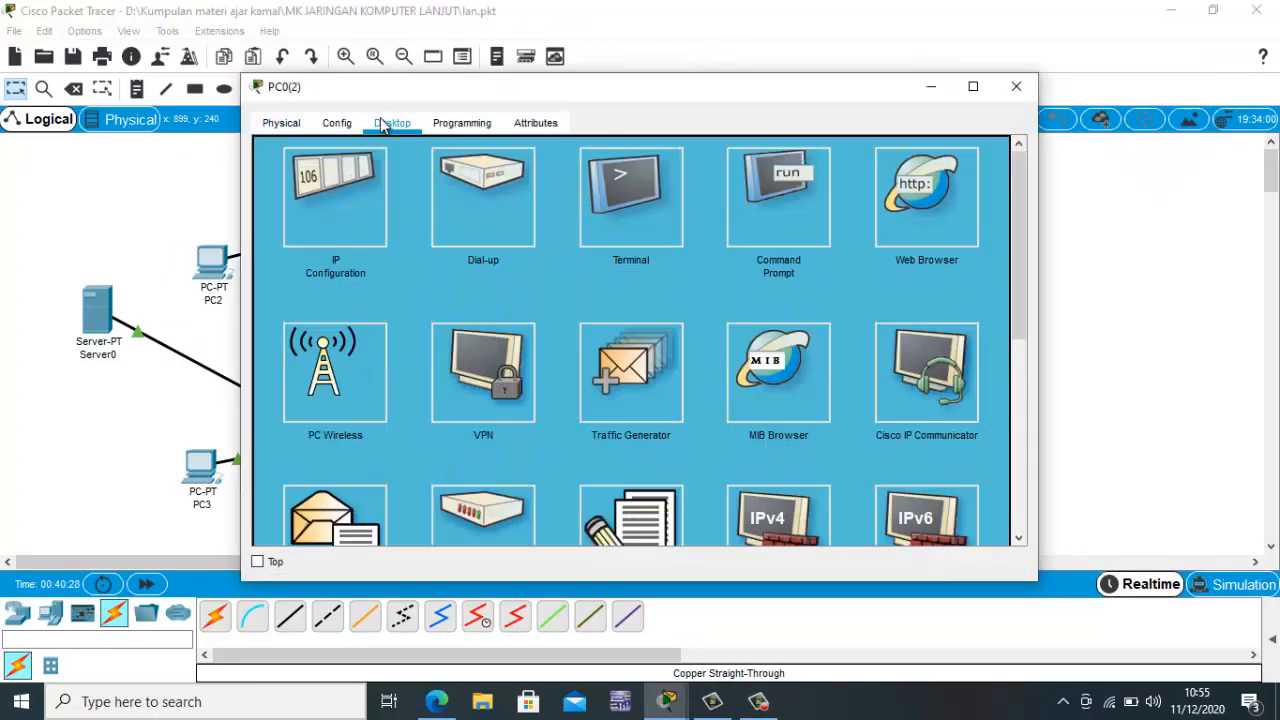
click(347, 182)
click(300, 148)
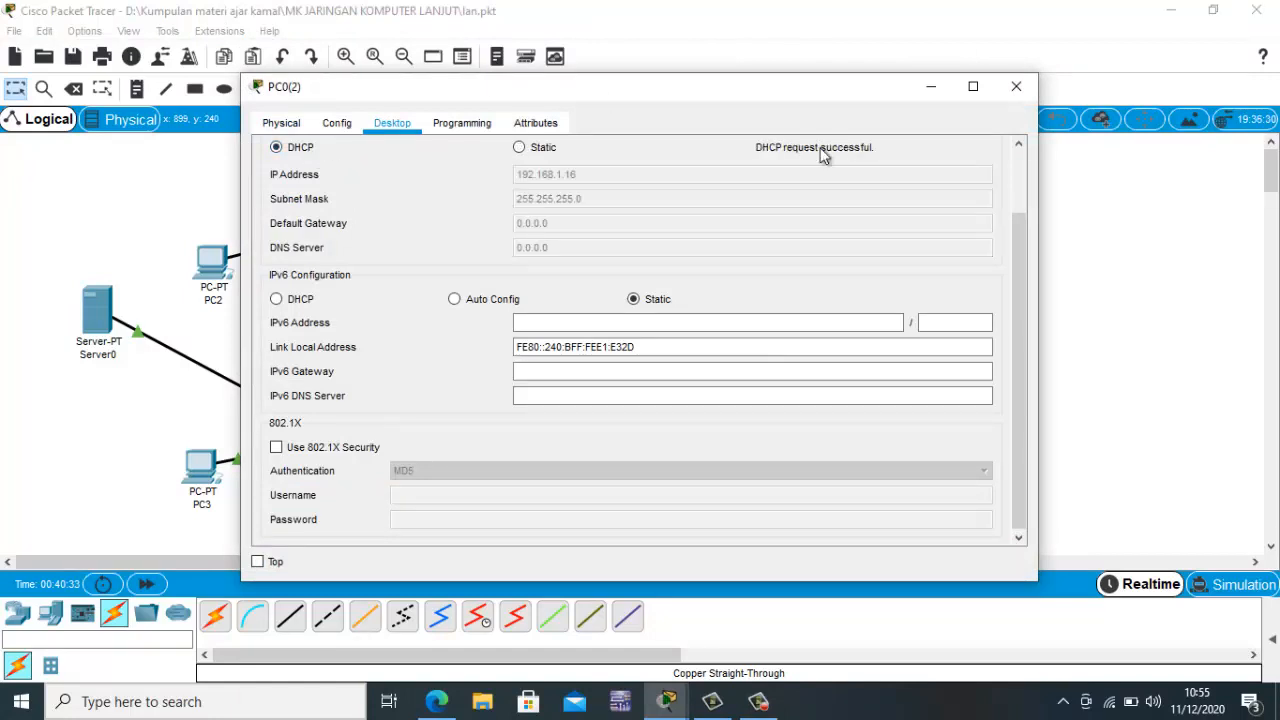
click(1016, 87)
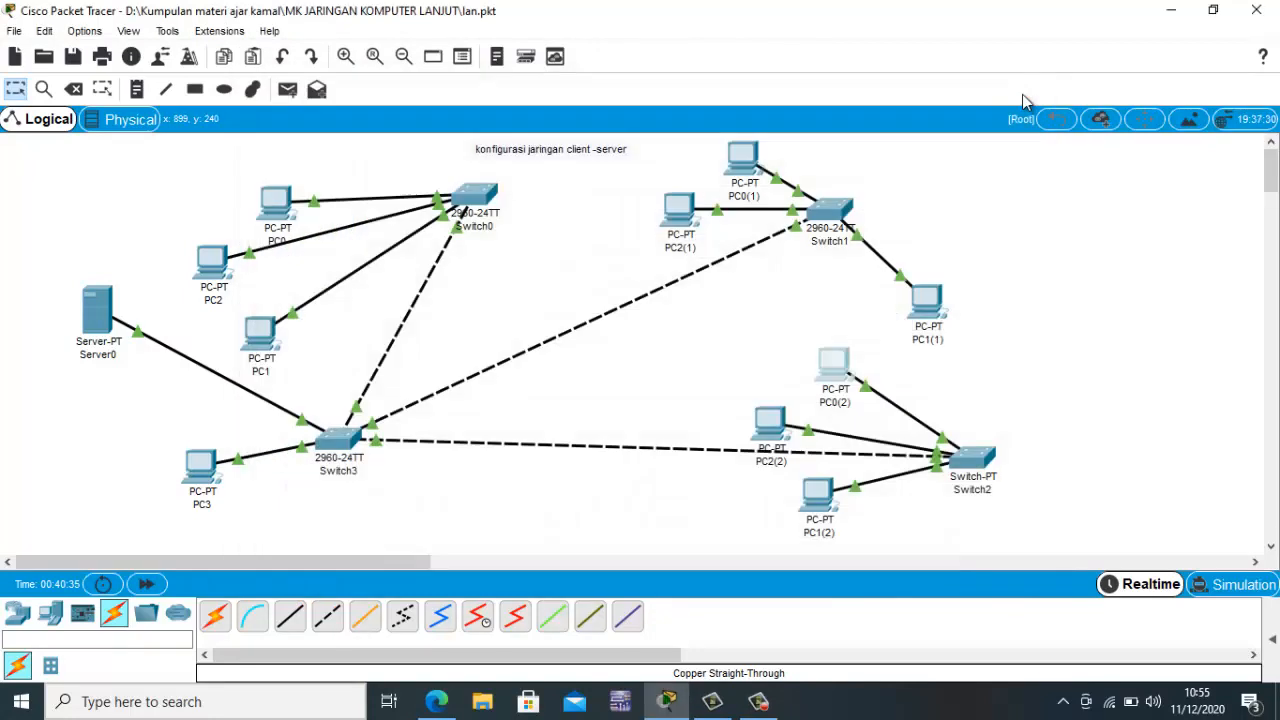
- Switch PC1(1)'s IPv4 configuration from static to DHCP, let it request an address, and close its window
click(930, 312)
click(390, 123)
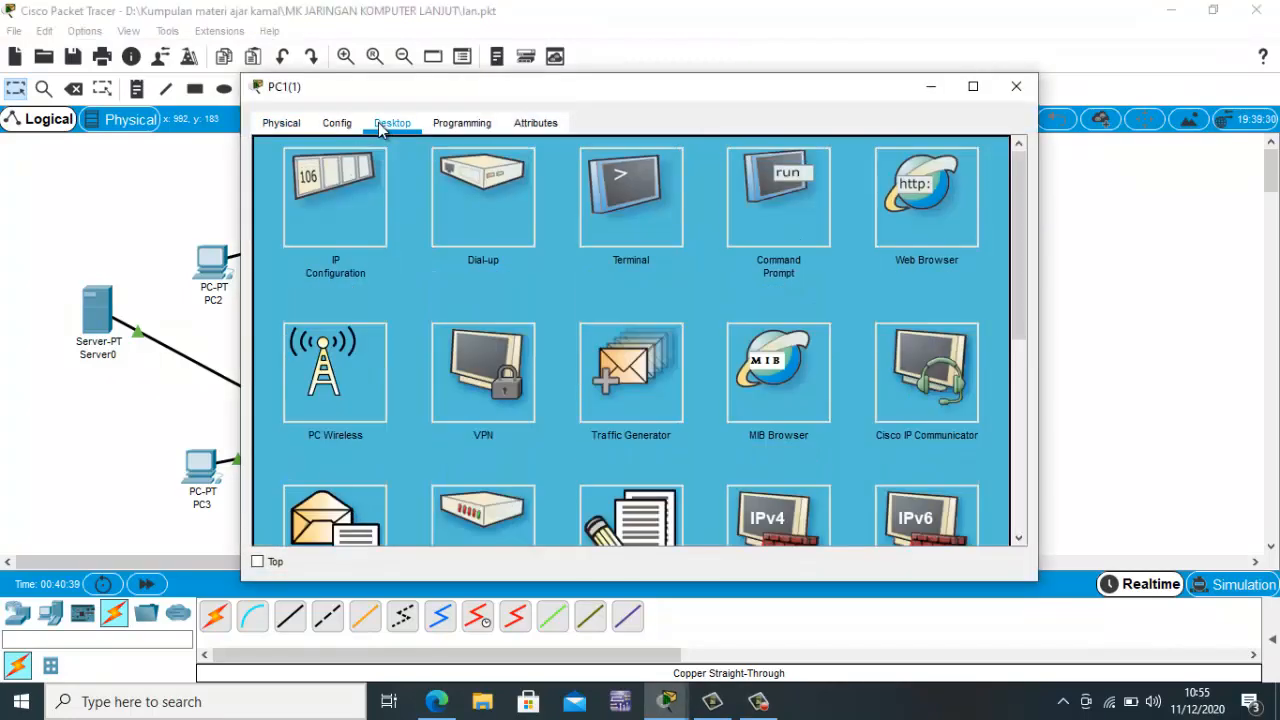
click(343, 180)
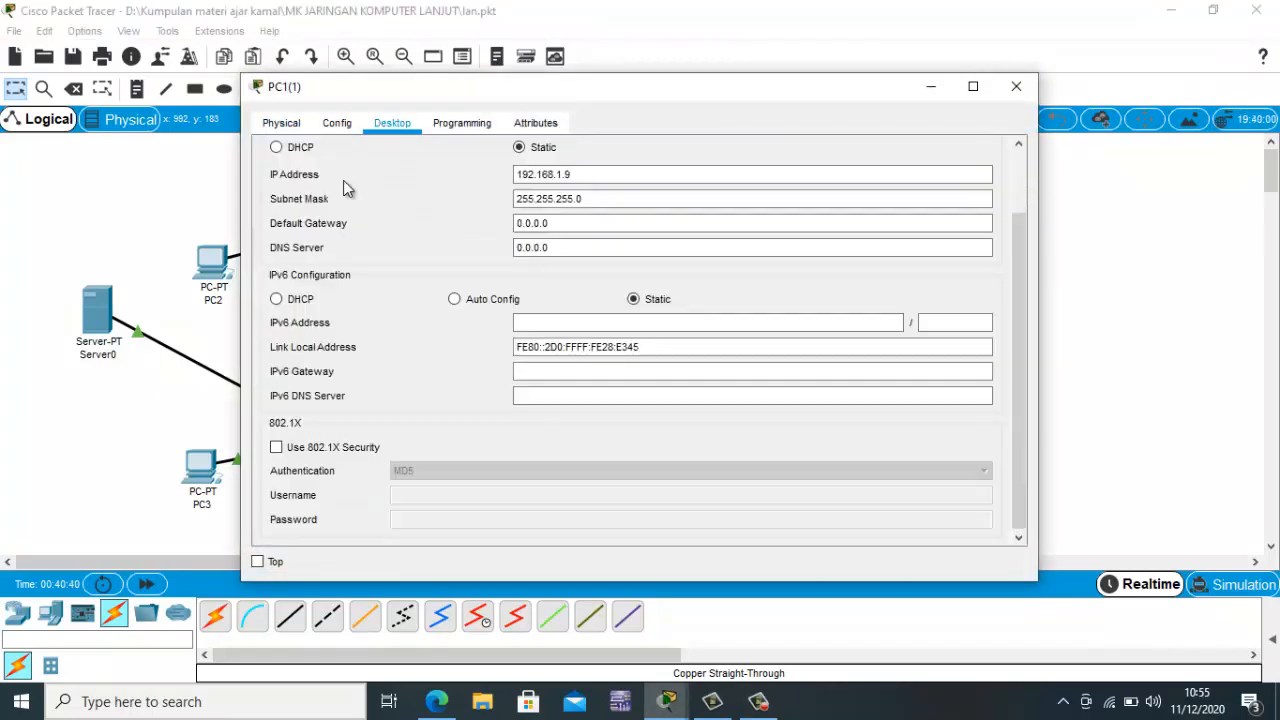
click(302, 148)
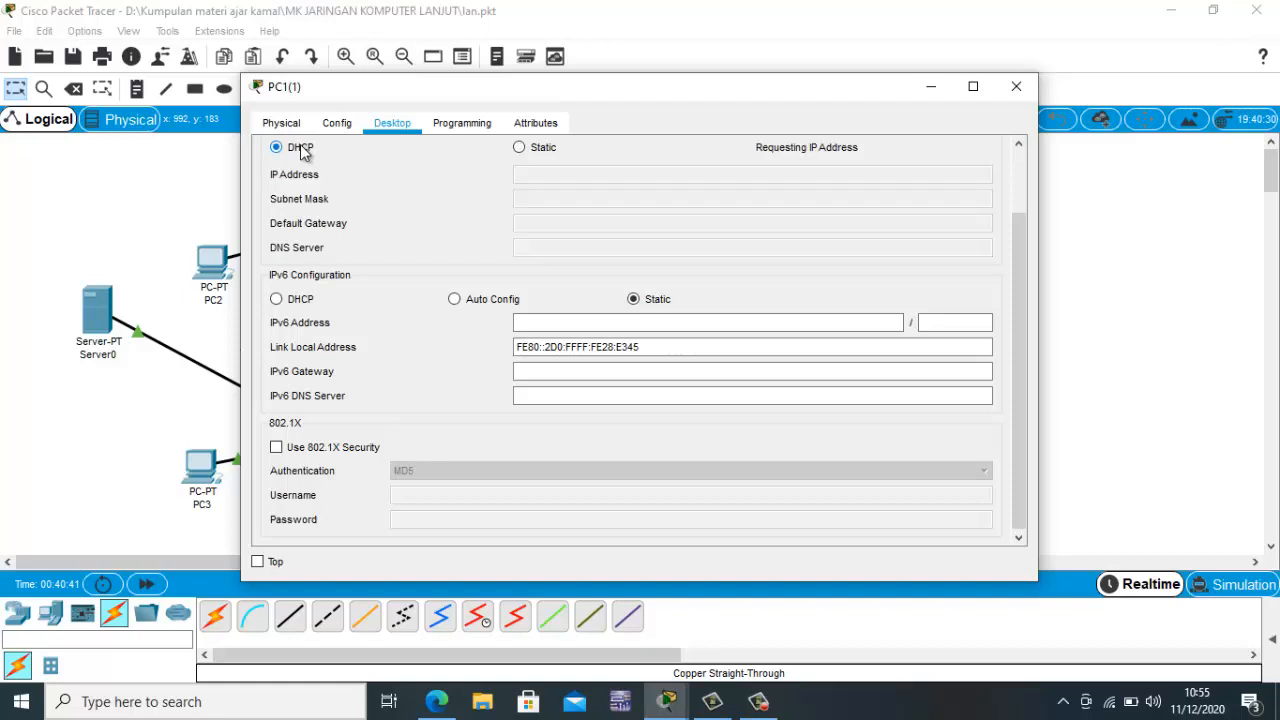
click(1014, 88)
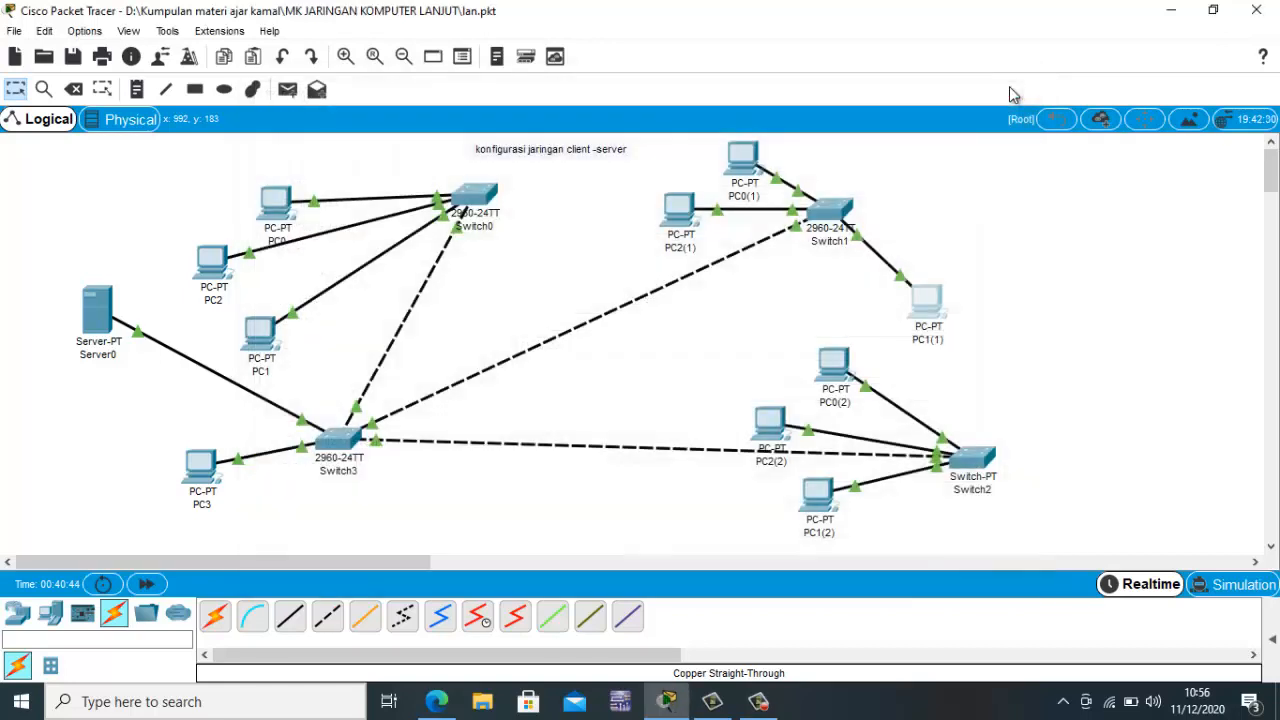
- Switch PC0(1)'s IPv4 configuration from static to DHCP, let it request an address, and close its window
click(752, 150)
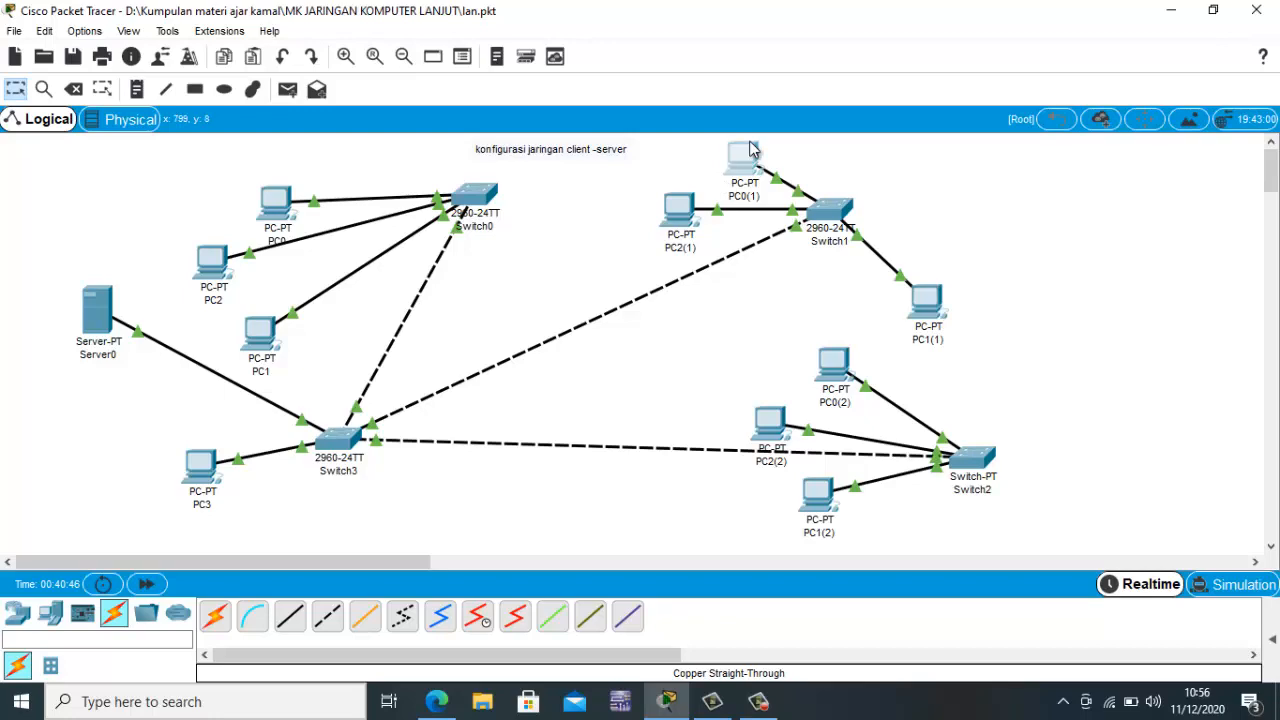
click(410, 131)
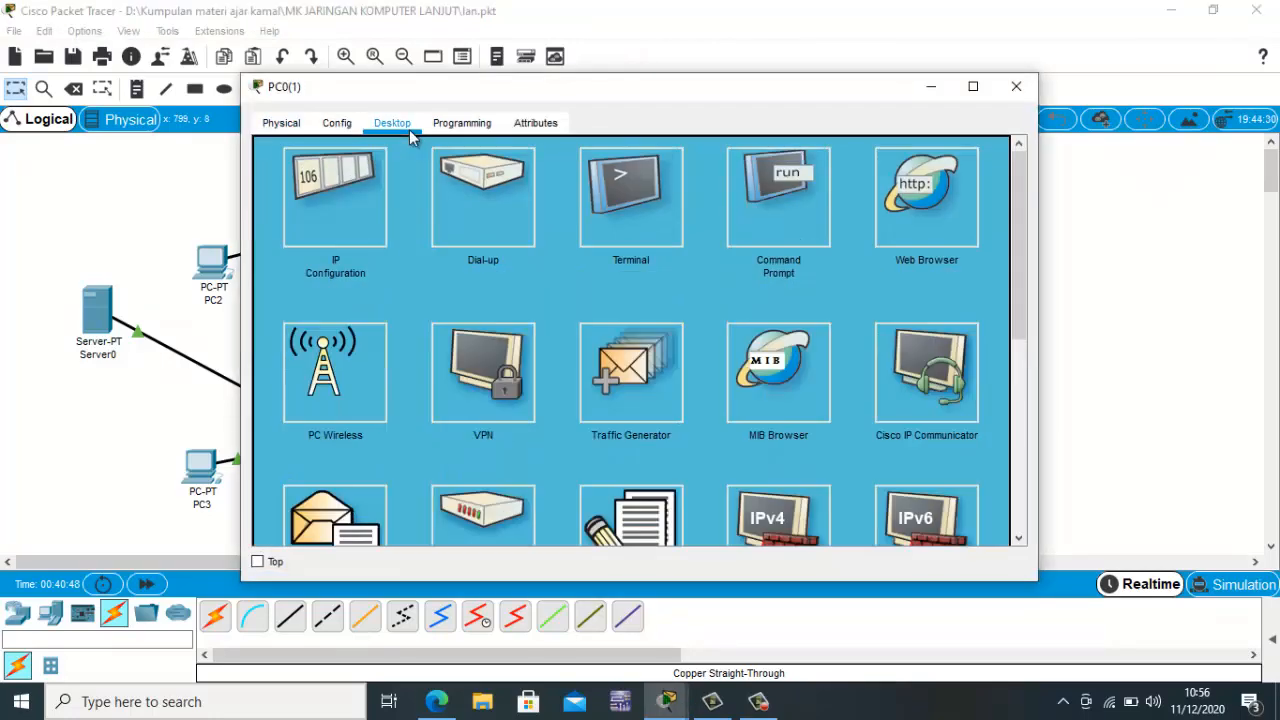
click(354, 208)
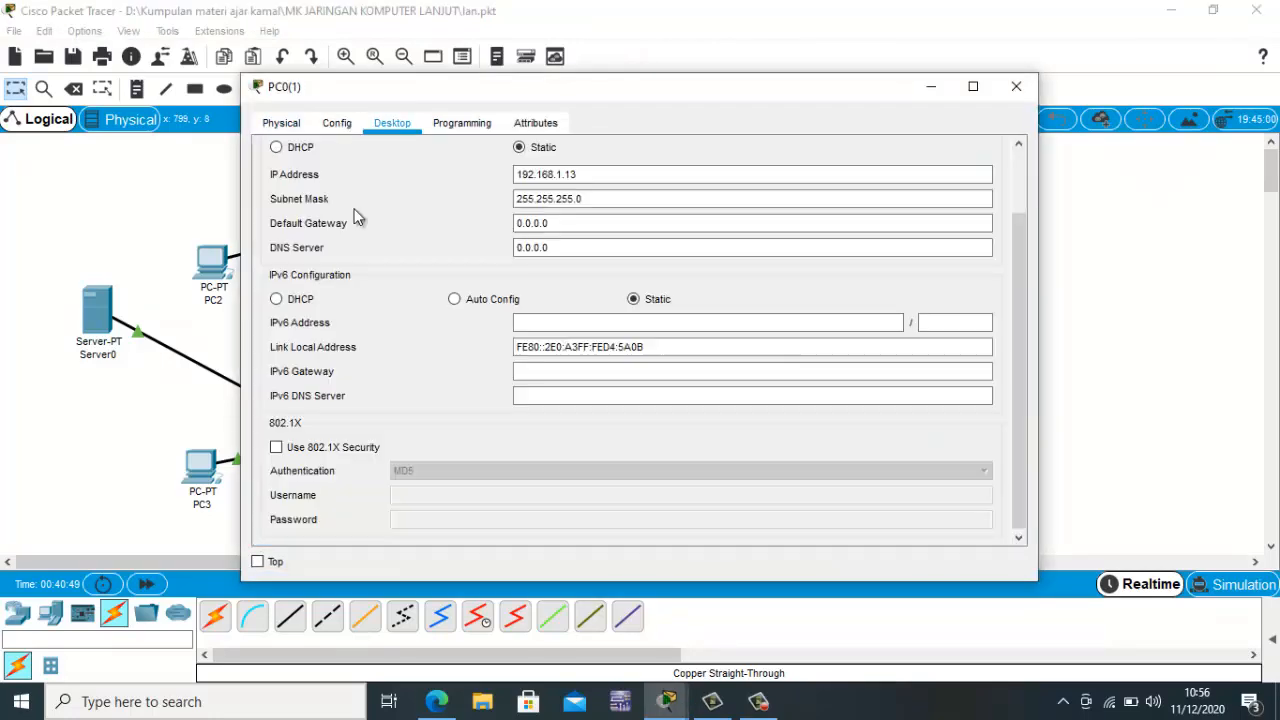
click(309, 154)
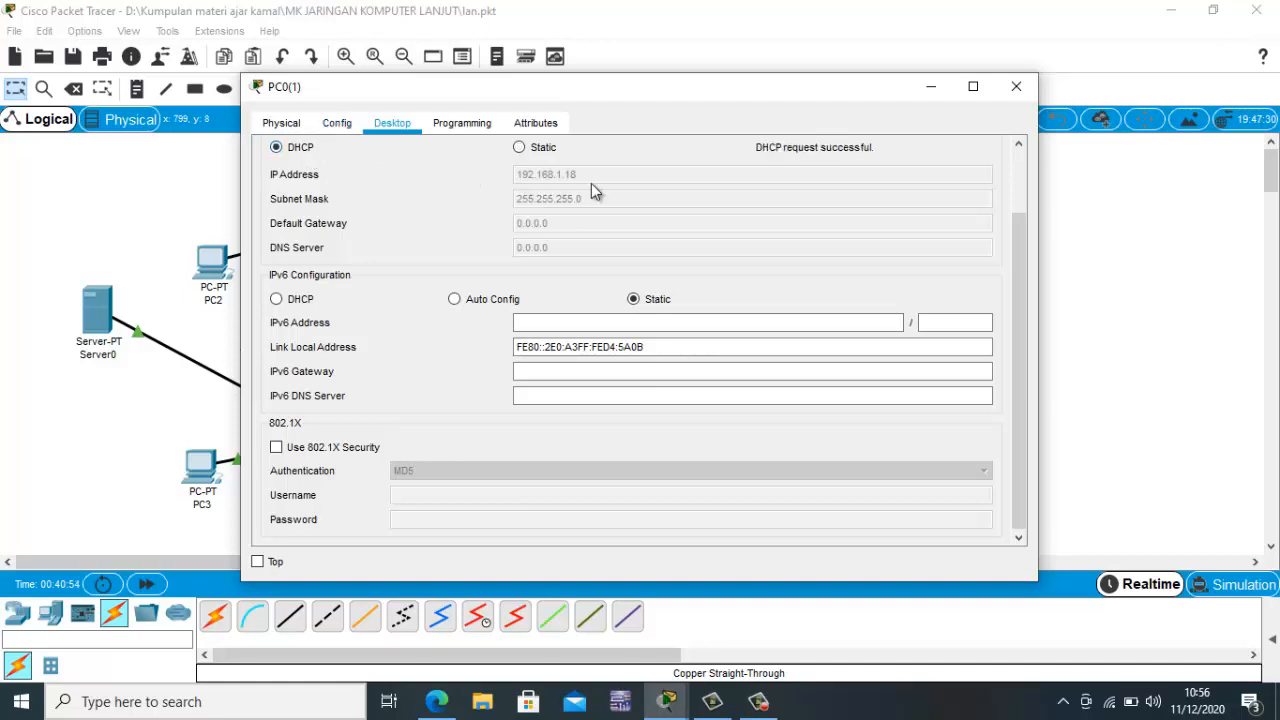
click(1027, 93)
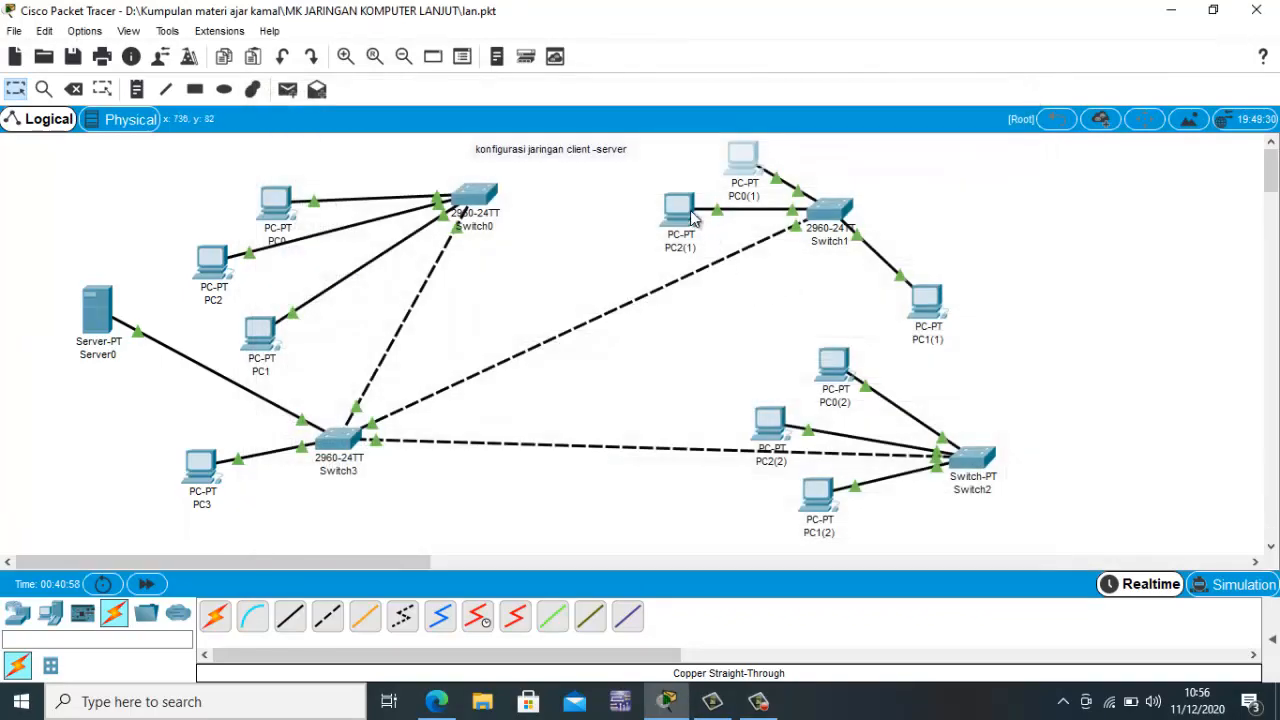
- Switch PC2(1)'s IPv4 configuration from static to DHCP, let it request an address, and close its window
click(680, 210)
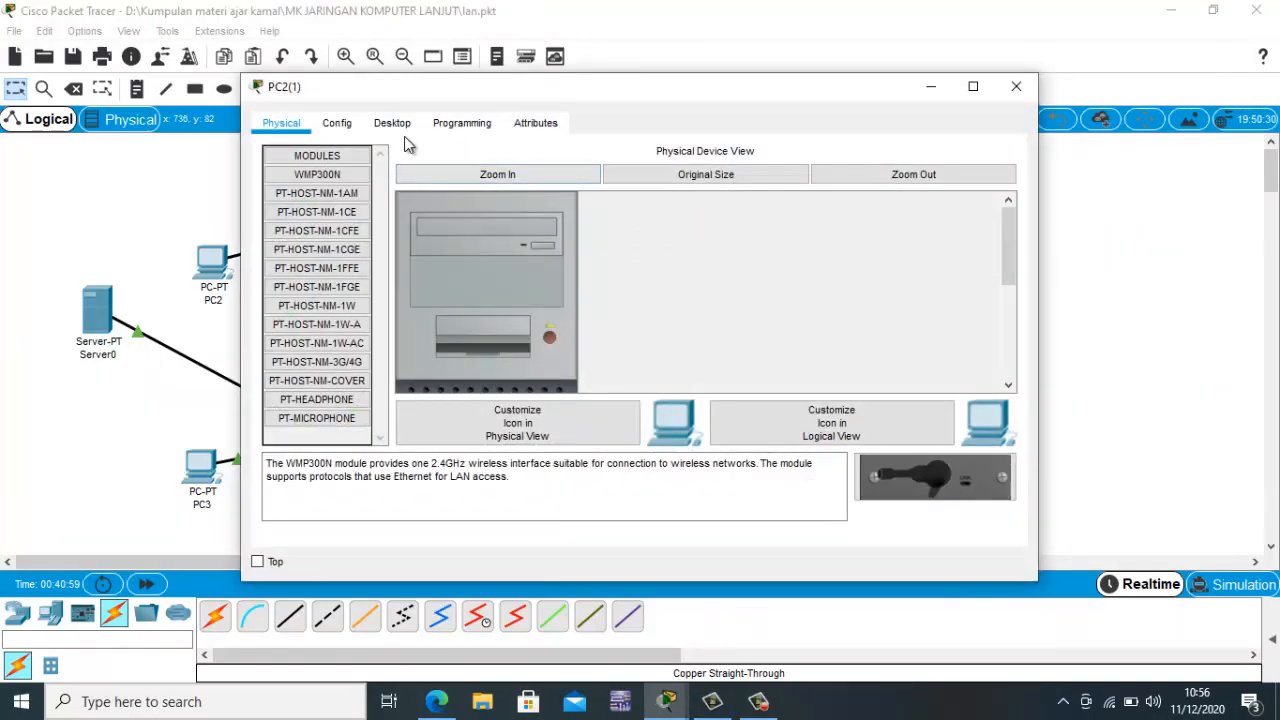
click(402, 134)
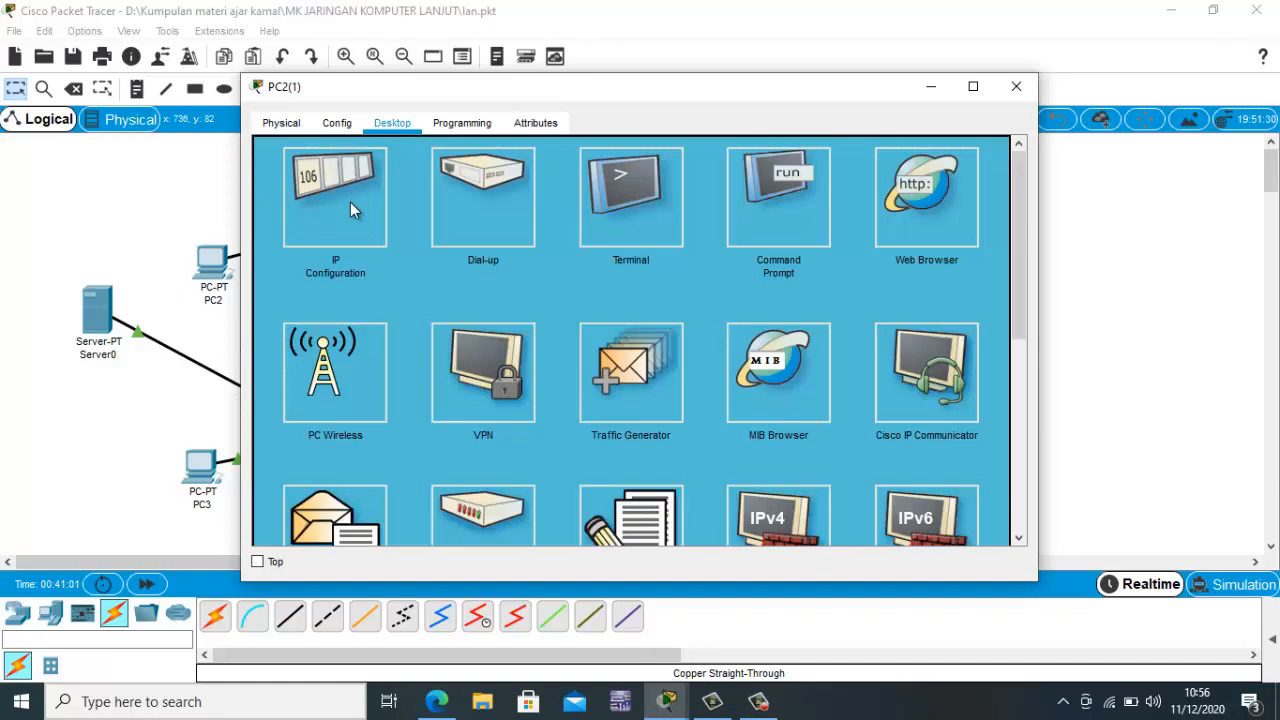
click(350, 204)
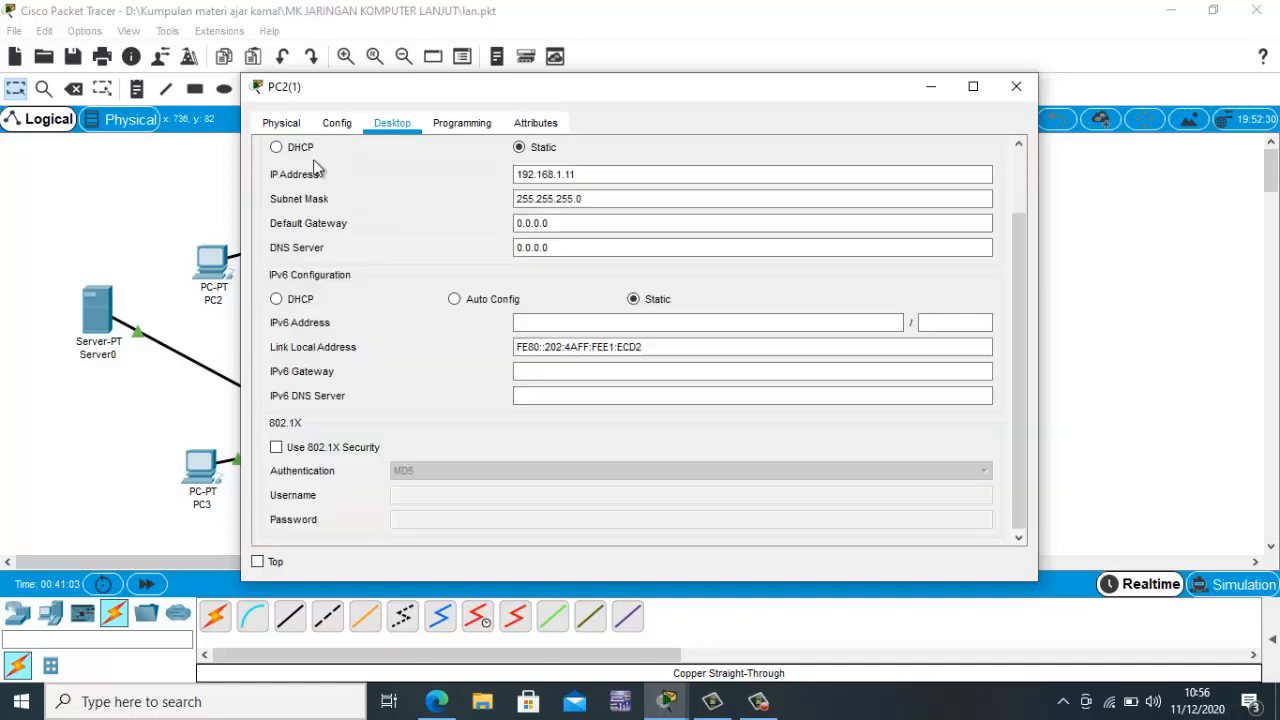
click(304, 150)
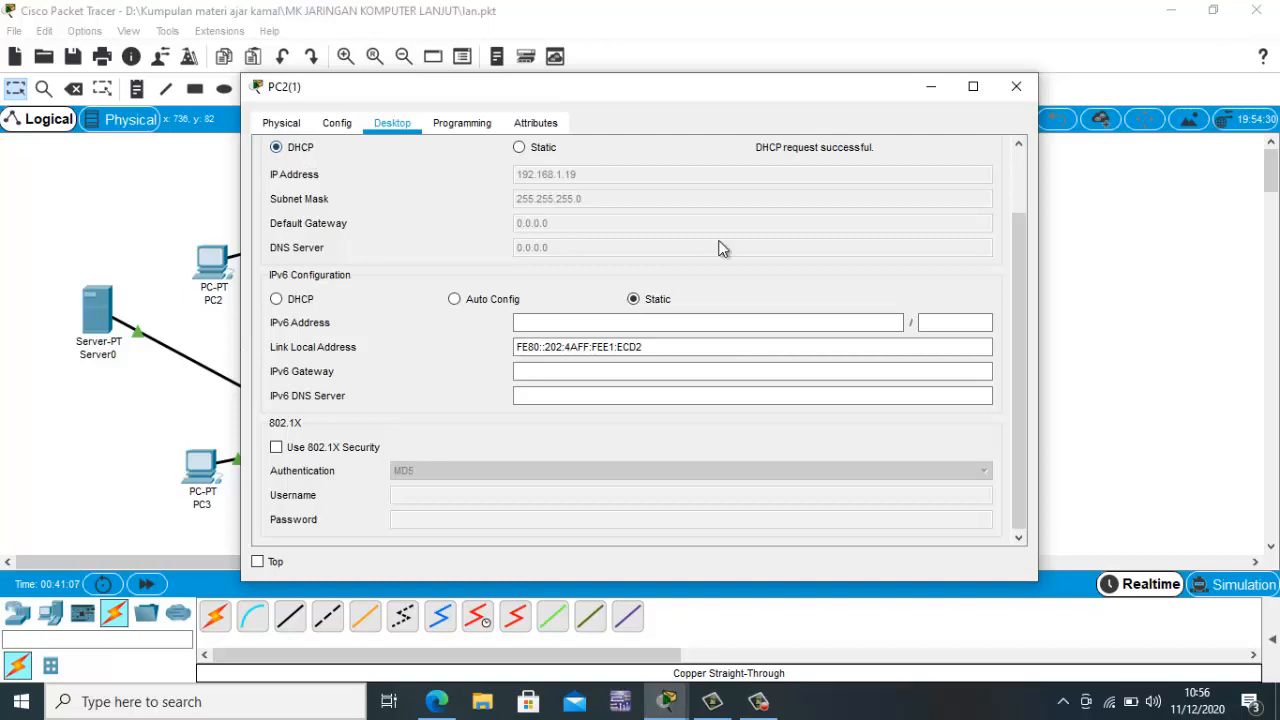
click(1016, 87)
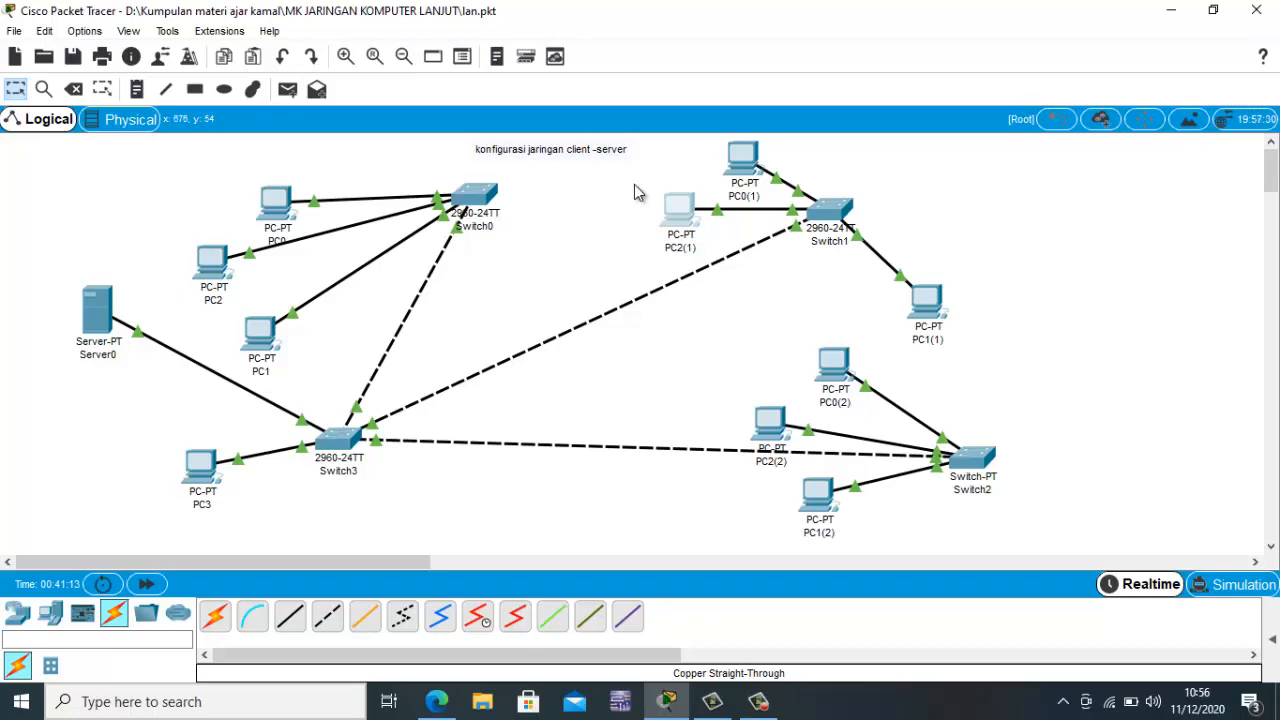
- Check PC1(1)'s IP configuration for its DHCP-assigned address and close its window
click(926, 305)
click(362, 187)
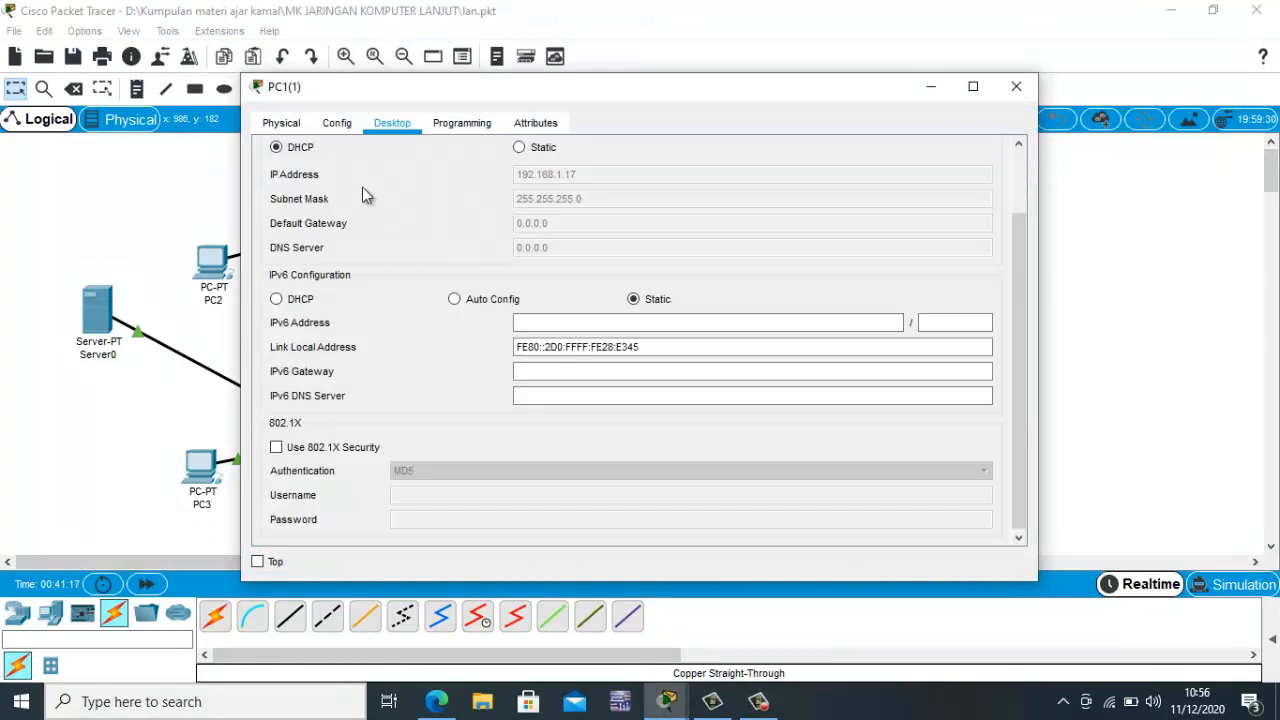
click(1016, 86)
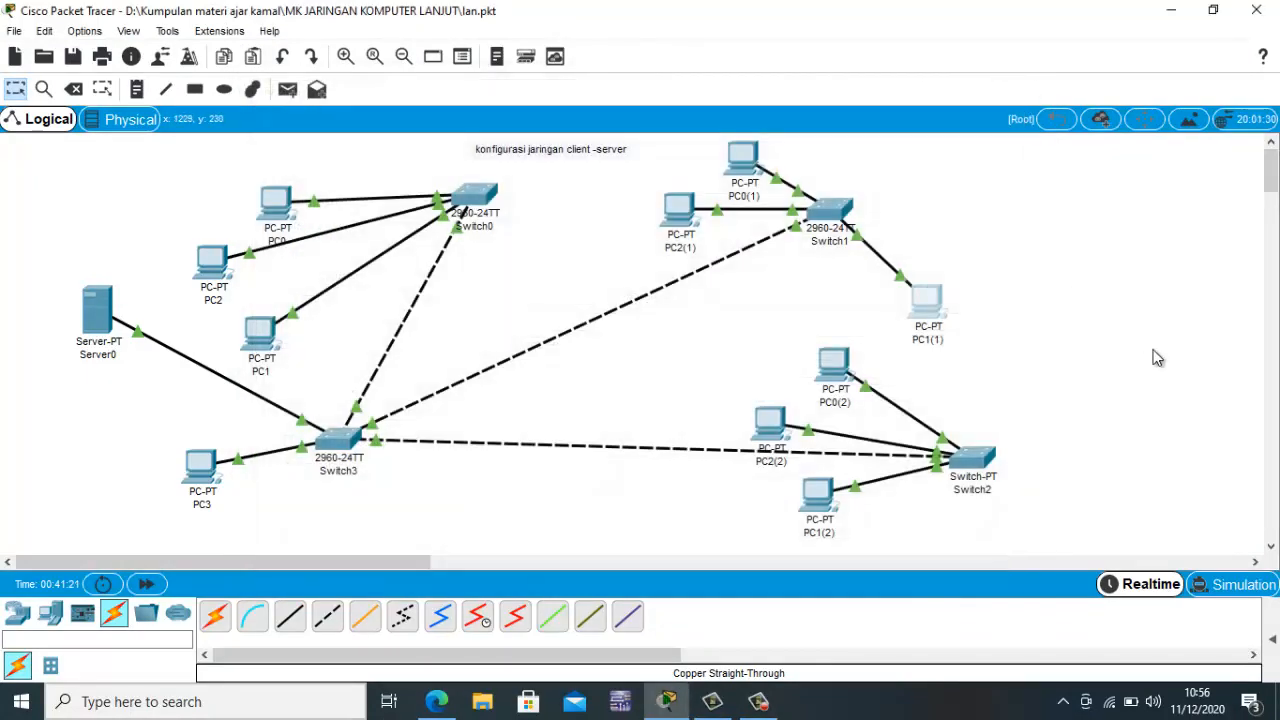
- Switch to simulation mode and filter the visible IPv4 events so that only ICMP remains enabled
click(1242, 588)
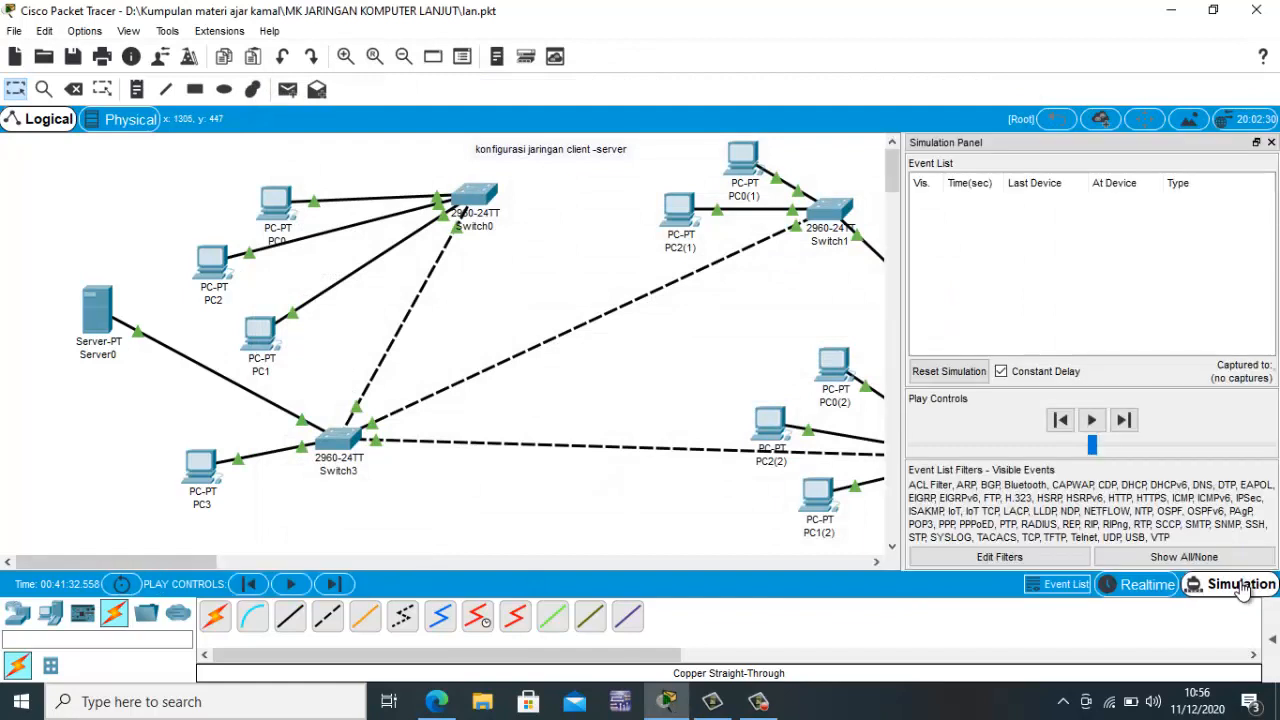
click(1000, 557)
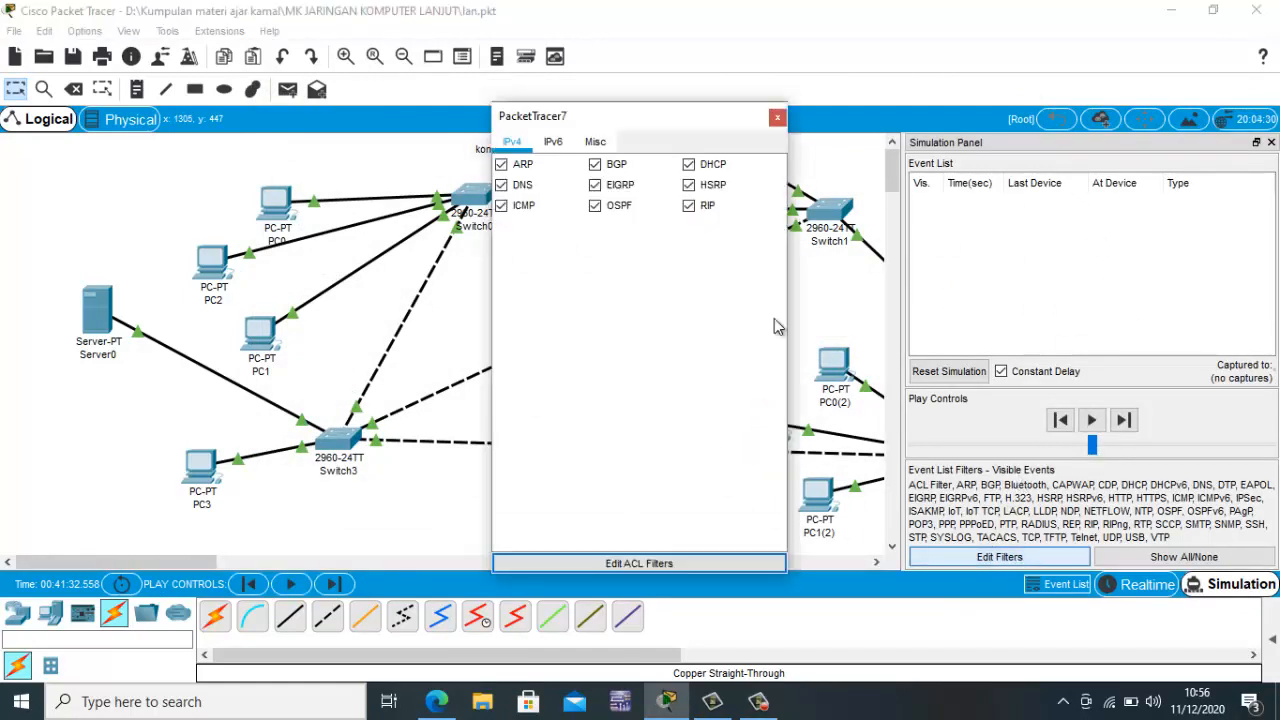
click(501, 165)
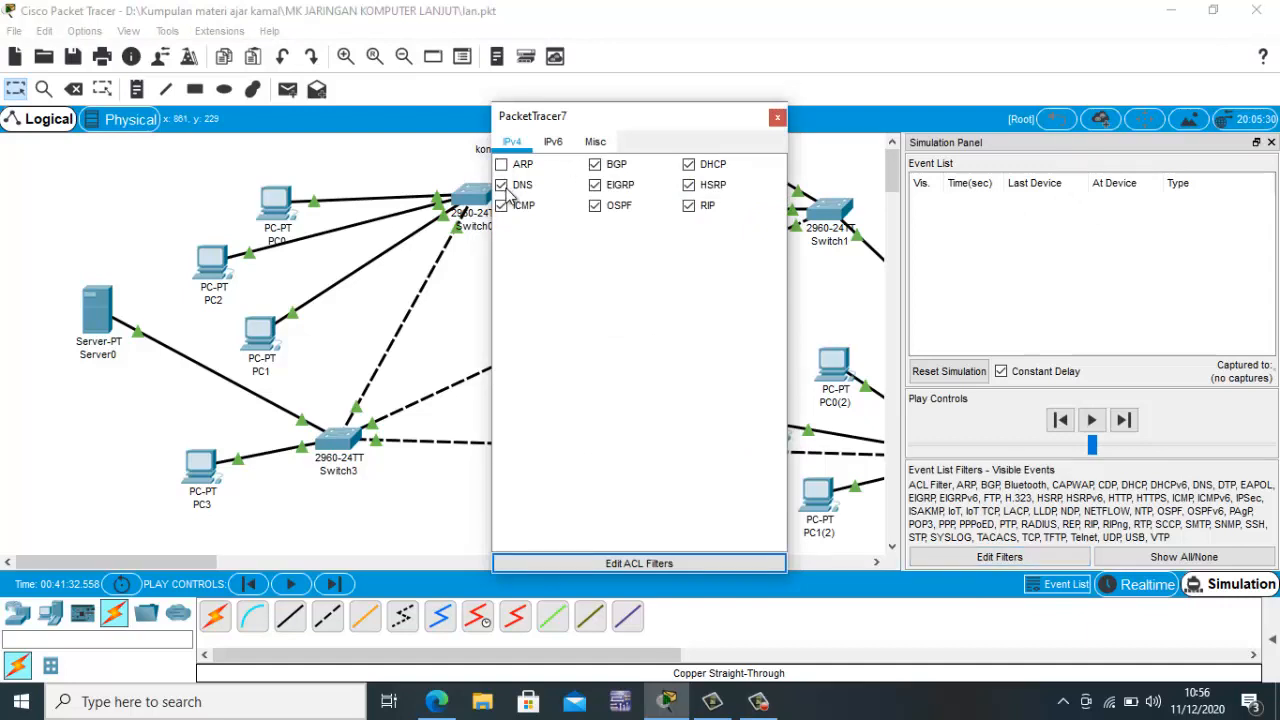
click(595, 165)
click(595, 185)
click(595, 205)
click(689, 205)
click(688, 186)
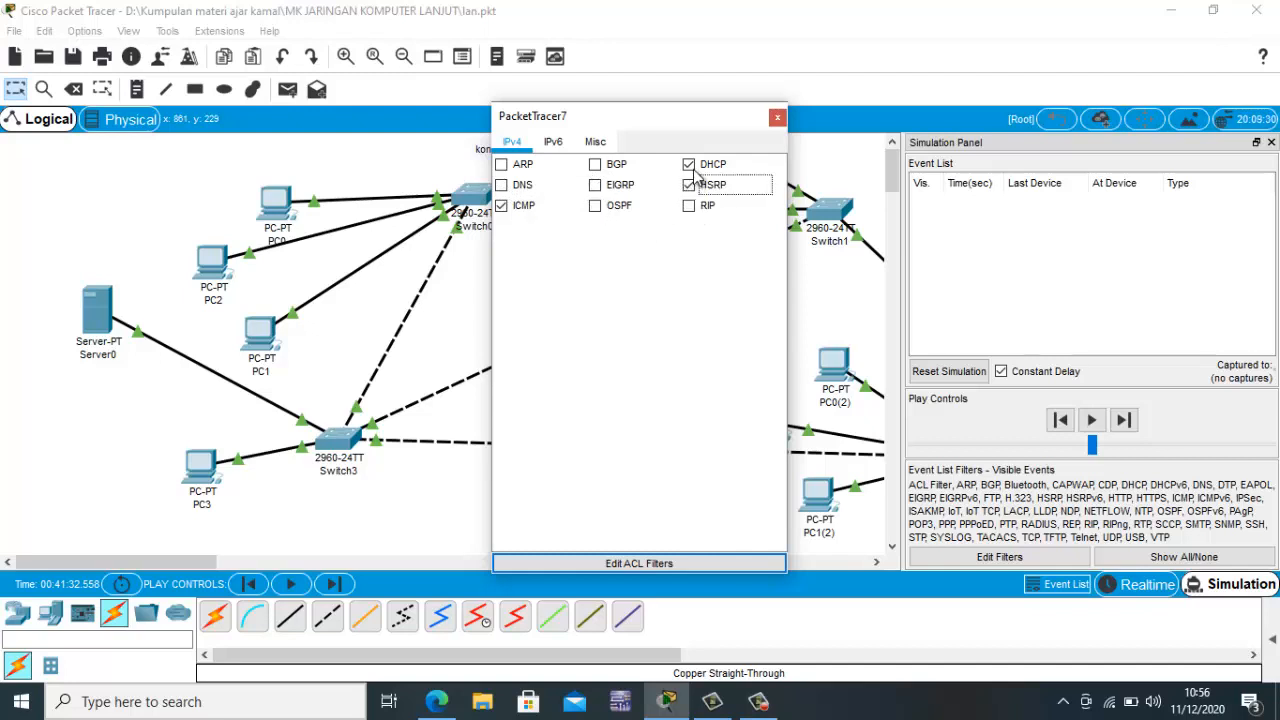
click(691, 164)
click(686, 186)
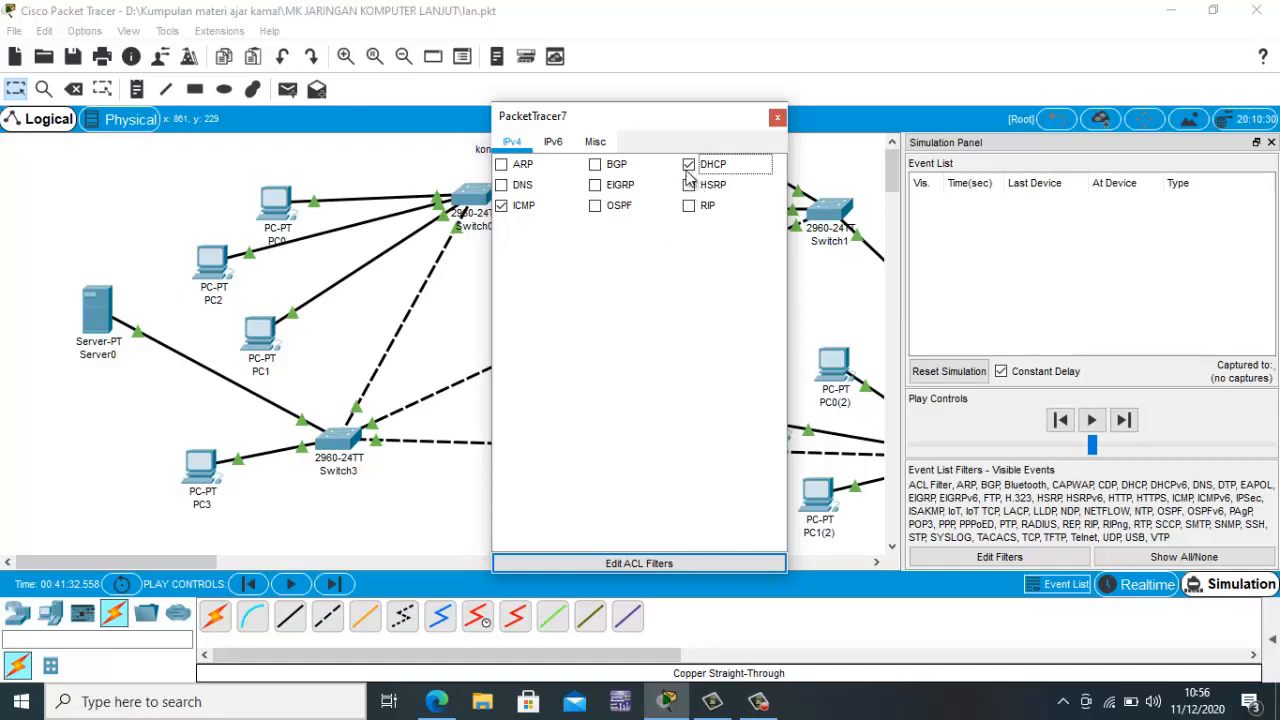
click(689, 164)
- Exclude all IPv6 protocols from the visible events: DHCPv6, ICMPv6, RIPng, EIGRPv6, NDP, HSRPv6 and OSPFv6
click(556, 145)
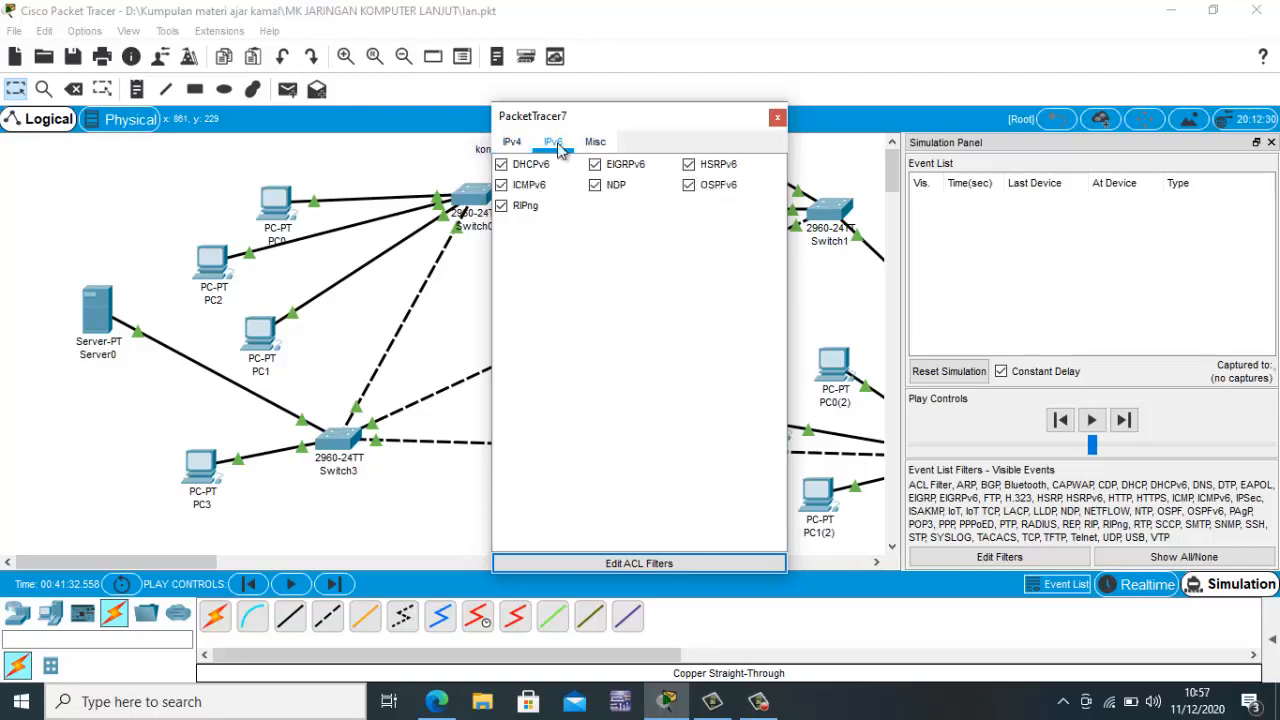
click(514, 144)
click(552, 143)
click(501, 164)
click(501, 185)
click(501, 205)
click(595, 166)
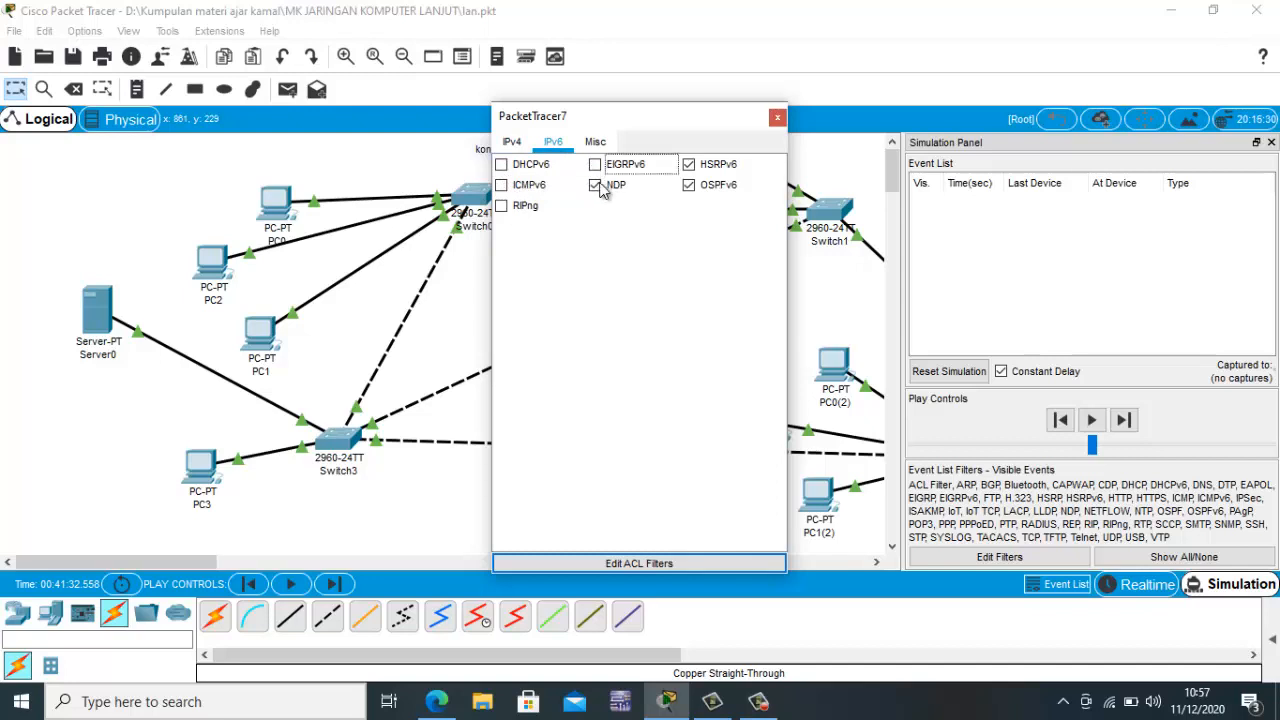
click(689, 167)
- Exclude every miscellaneous protocol from the visible events, including ACL Filter, CDP, FTP, HTTP, STP, TCP, UDP and SYSLOG
click(595, 141)
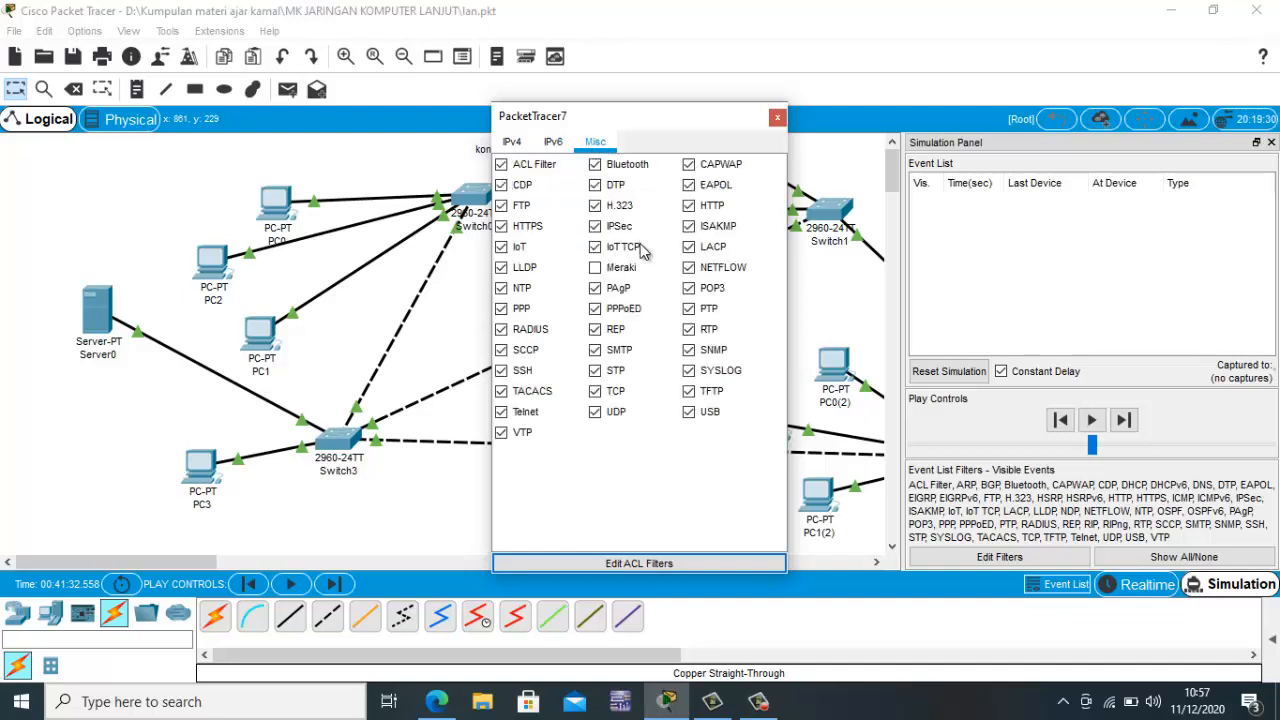
click(501, 164)
click(502, 186)
click(502, 206)
click(501, 226)
click(501, 246)
click(501, 268)
click(501, 289)
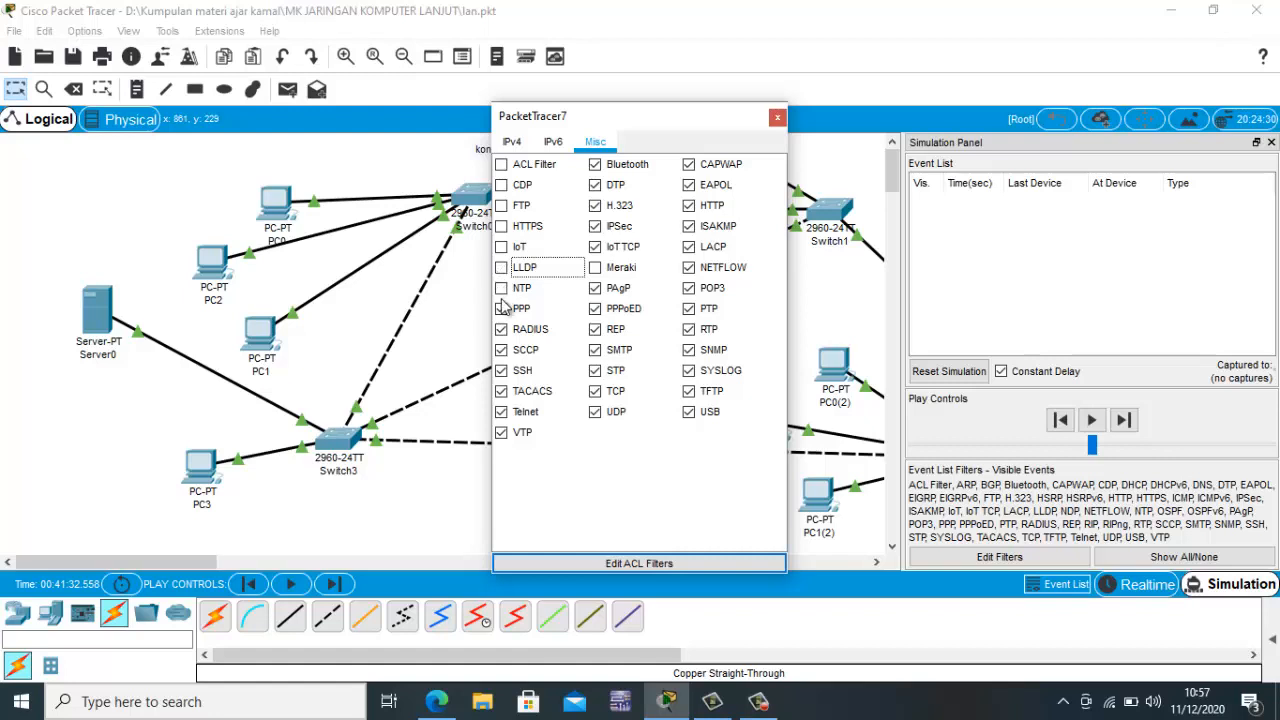
click(501, 308)
click(501, 329)
click(501, 350)
click(501, 370)
click(501, 391)
click(501, 411)
click(501, 432)
click(595, 185)
click(595, 246)
click(595, 288)
click(596, 351)
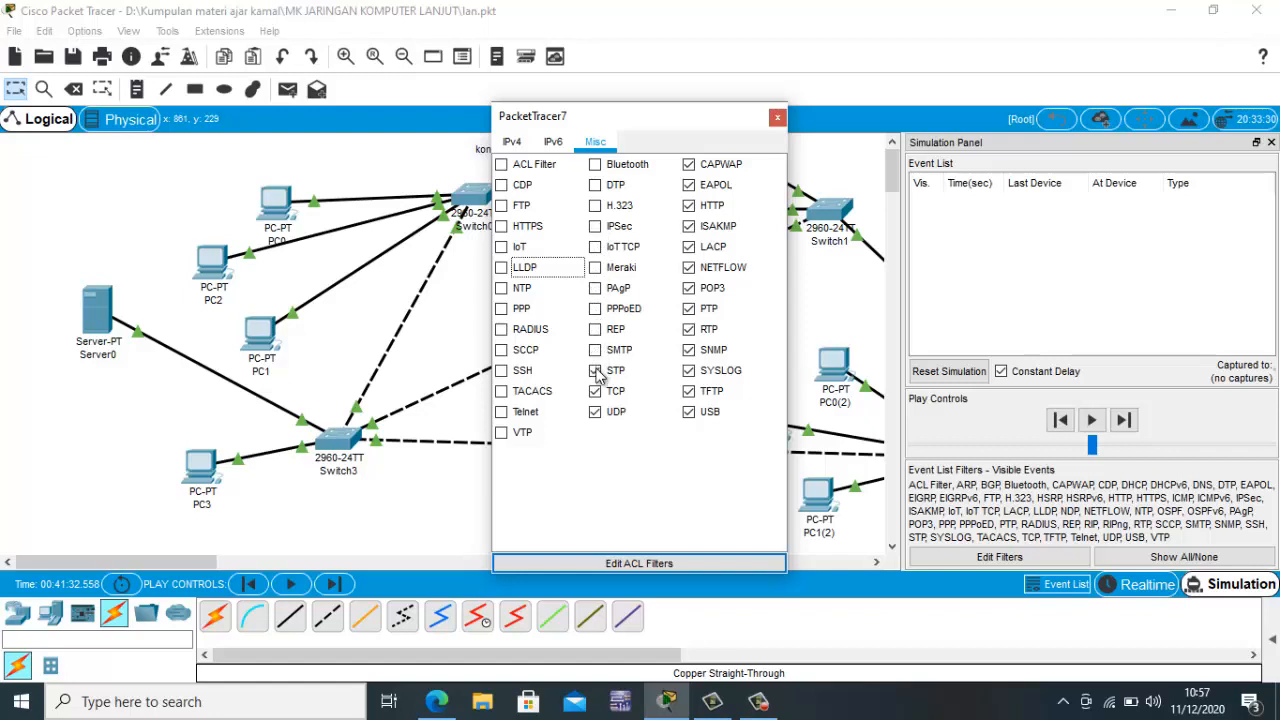
click(596, 371)
click(596, 391)
click(596, 412)
click(689, 371)
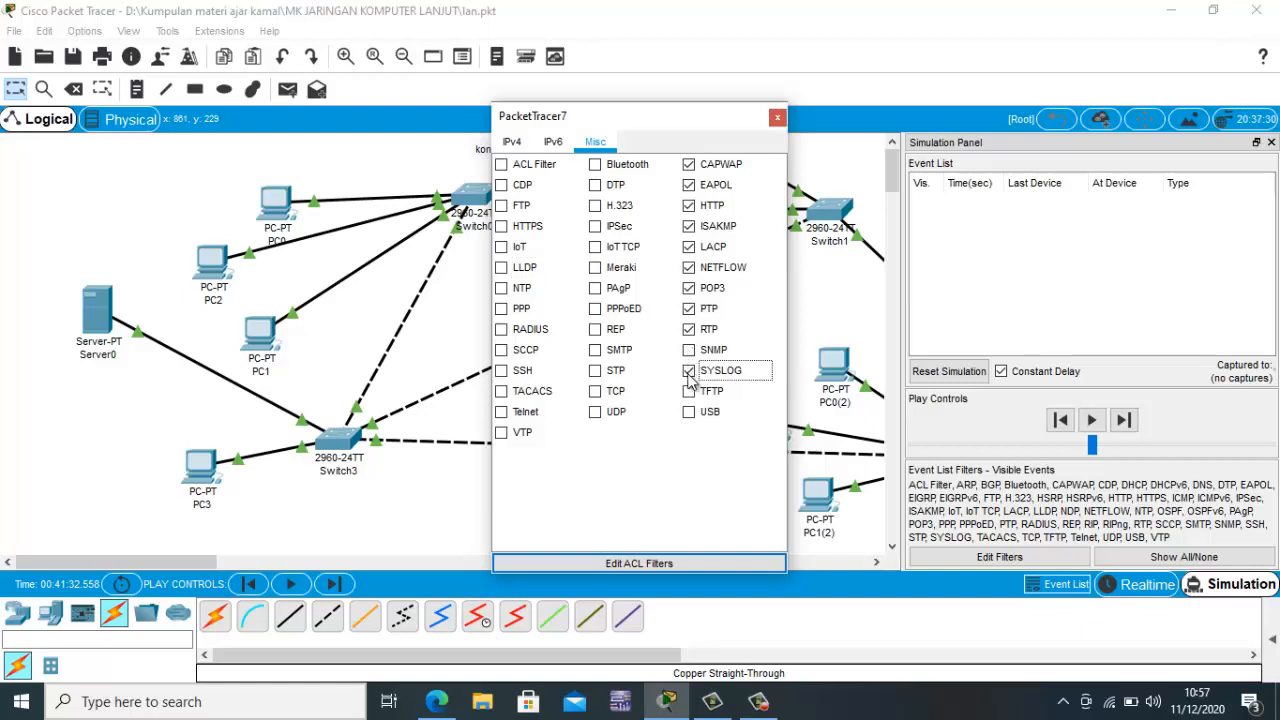
click(690, 309)
click(690, 289)
click(690, 268)
click(690, 185)
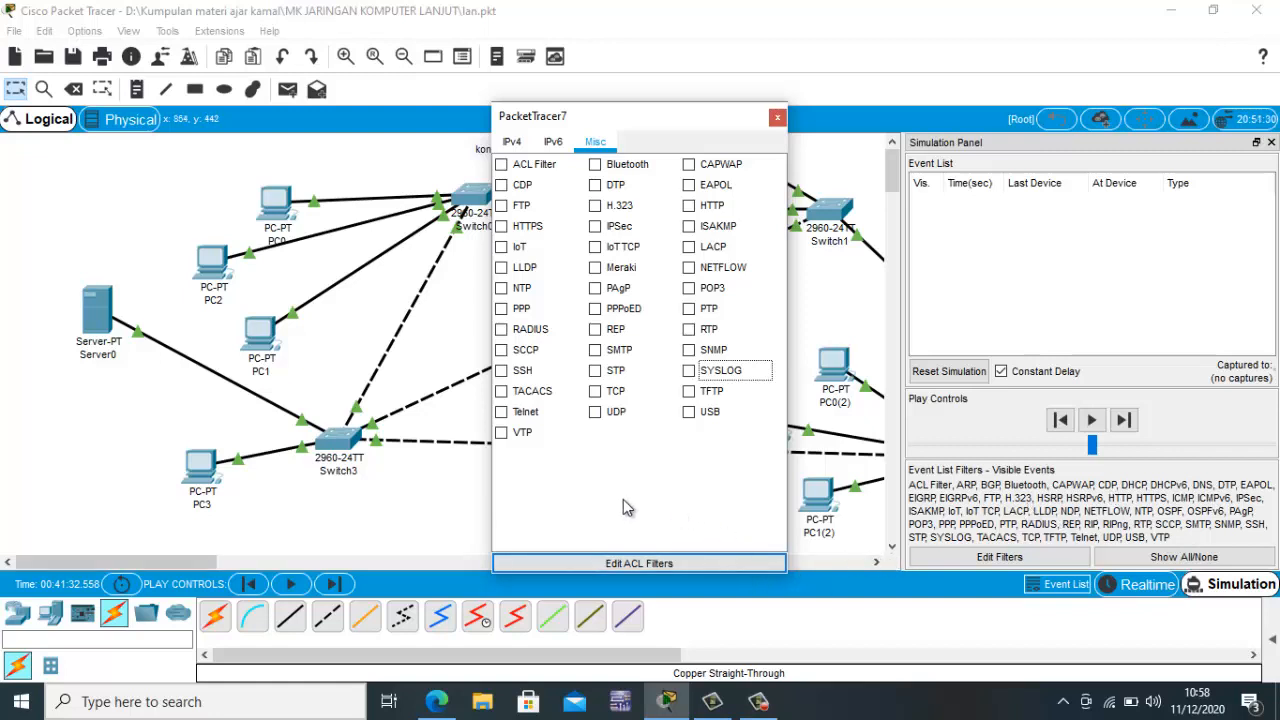
- Look at the ACL filter editor, and close it along with the event filter settings
click(469, 509)
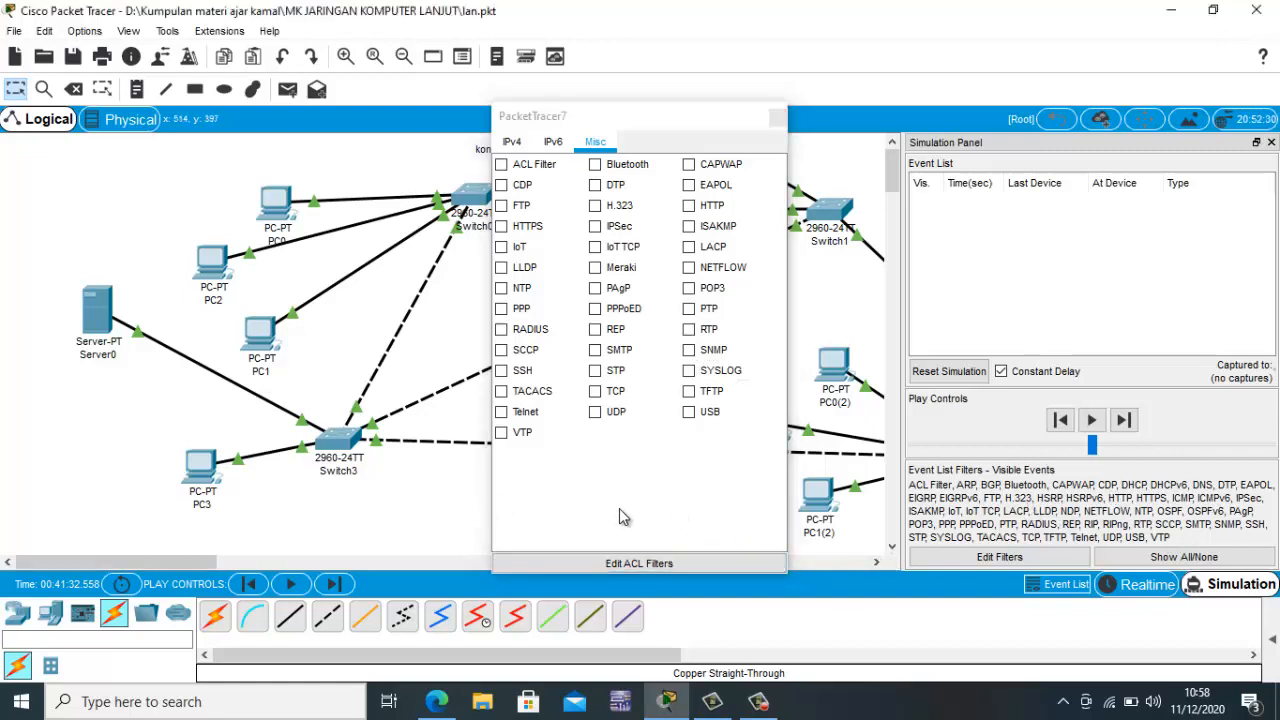
click(641, 564)
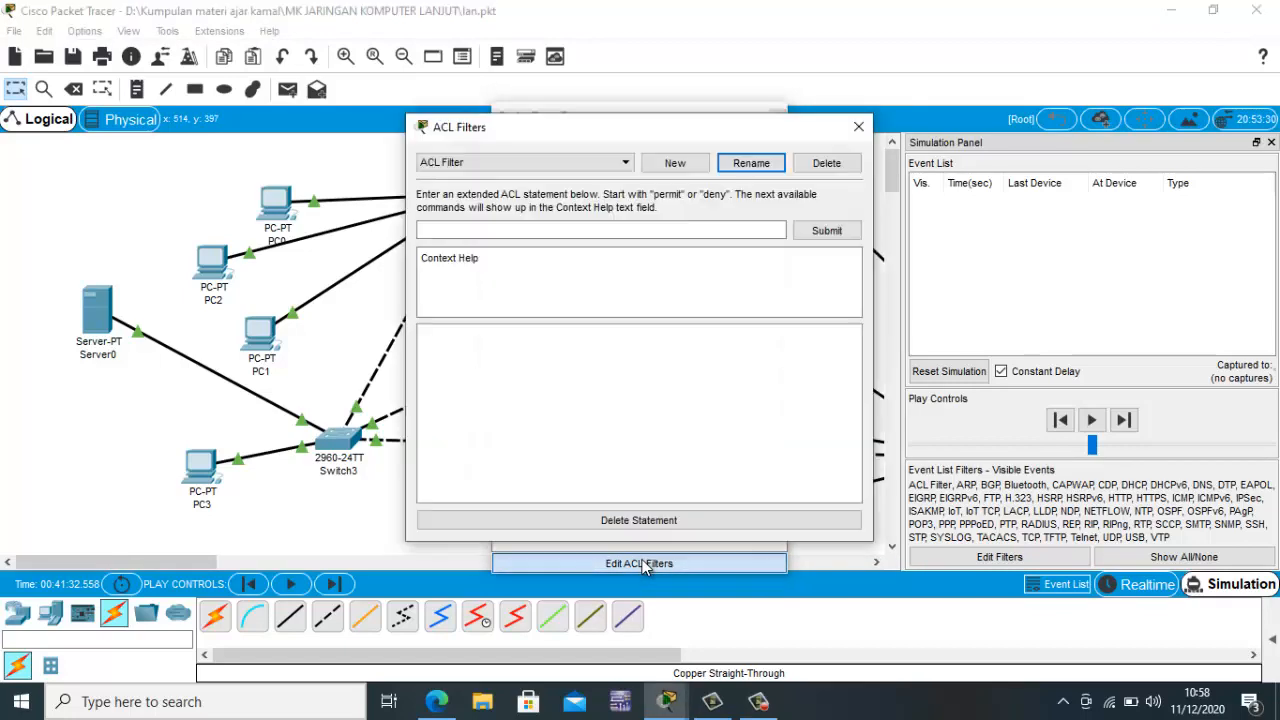
click(858, 127)
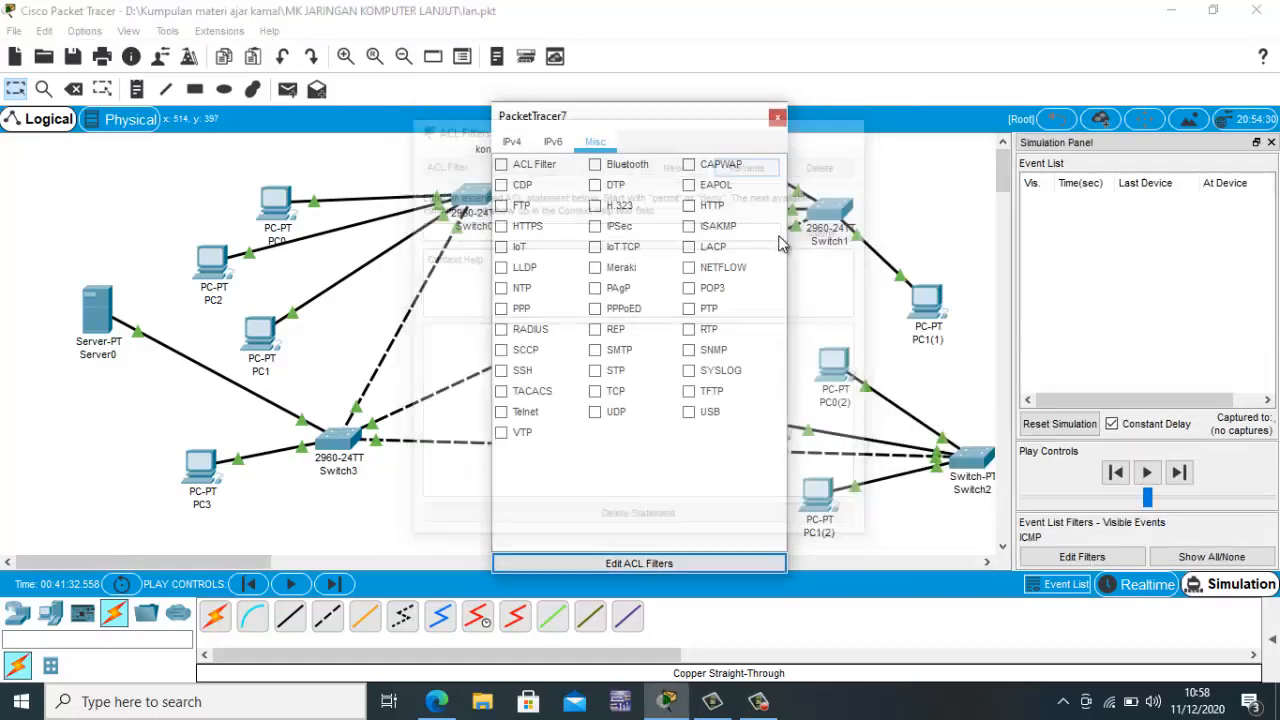
click(777, 119)
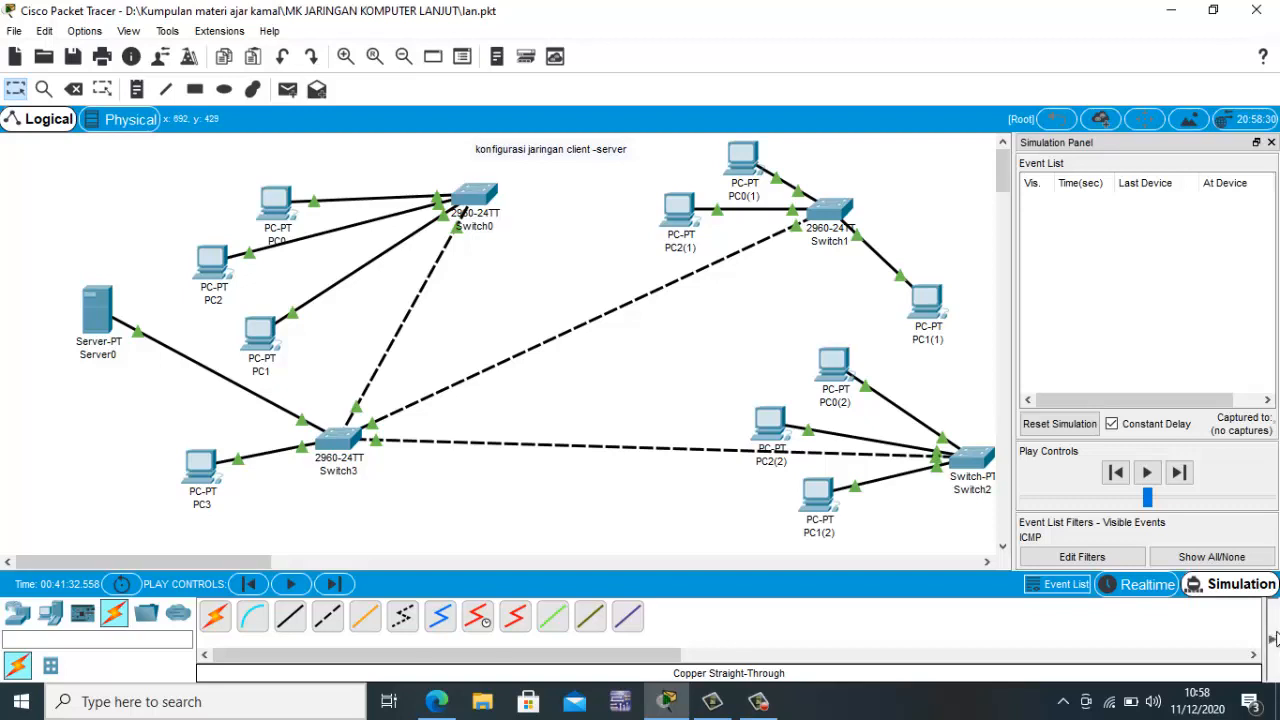
- Show the PDU list and add a simple PDU from PC0 to PC1(2)
click(1272, 638)
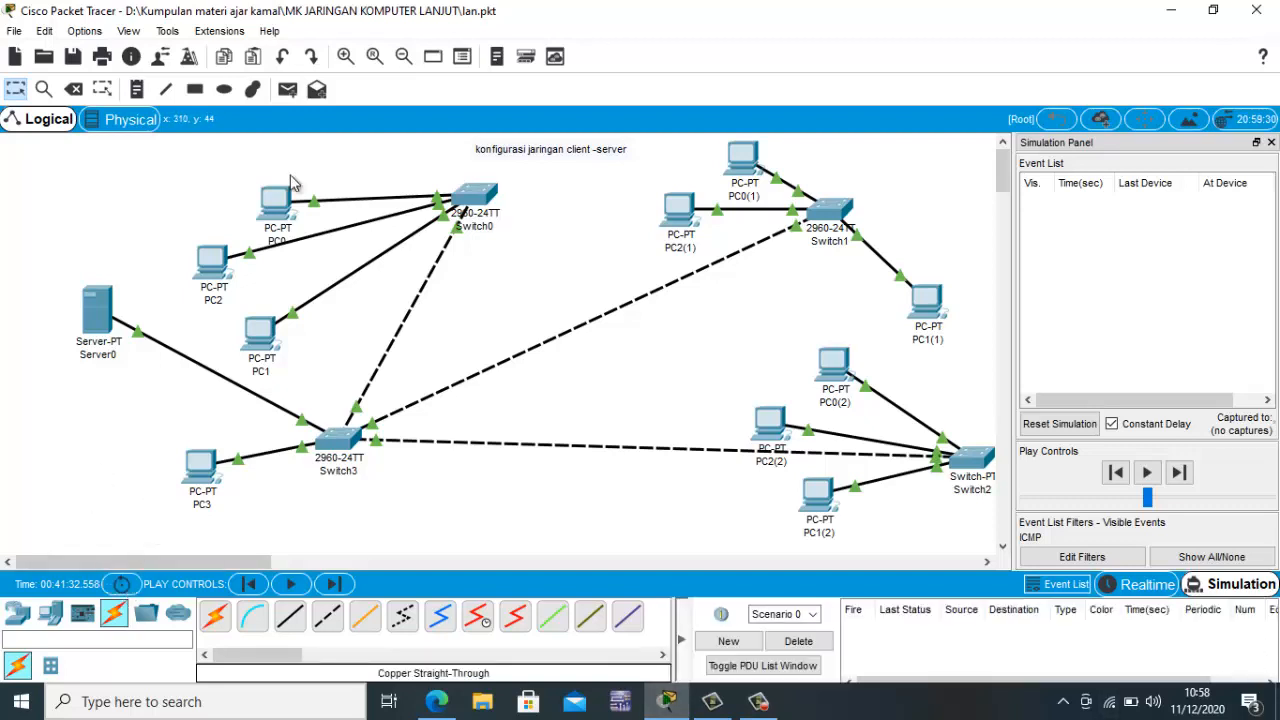
click(289, 91)
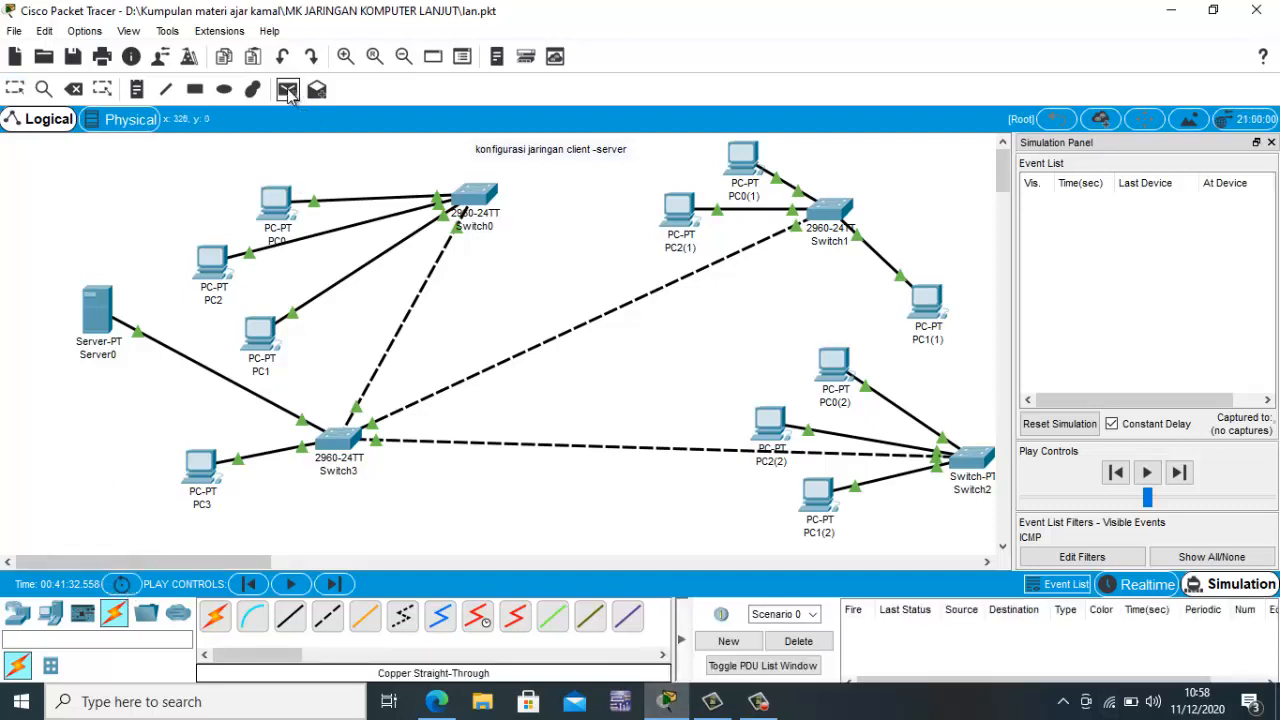
click(266, 214)
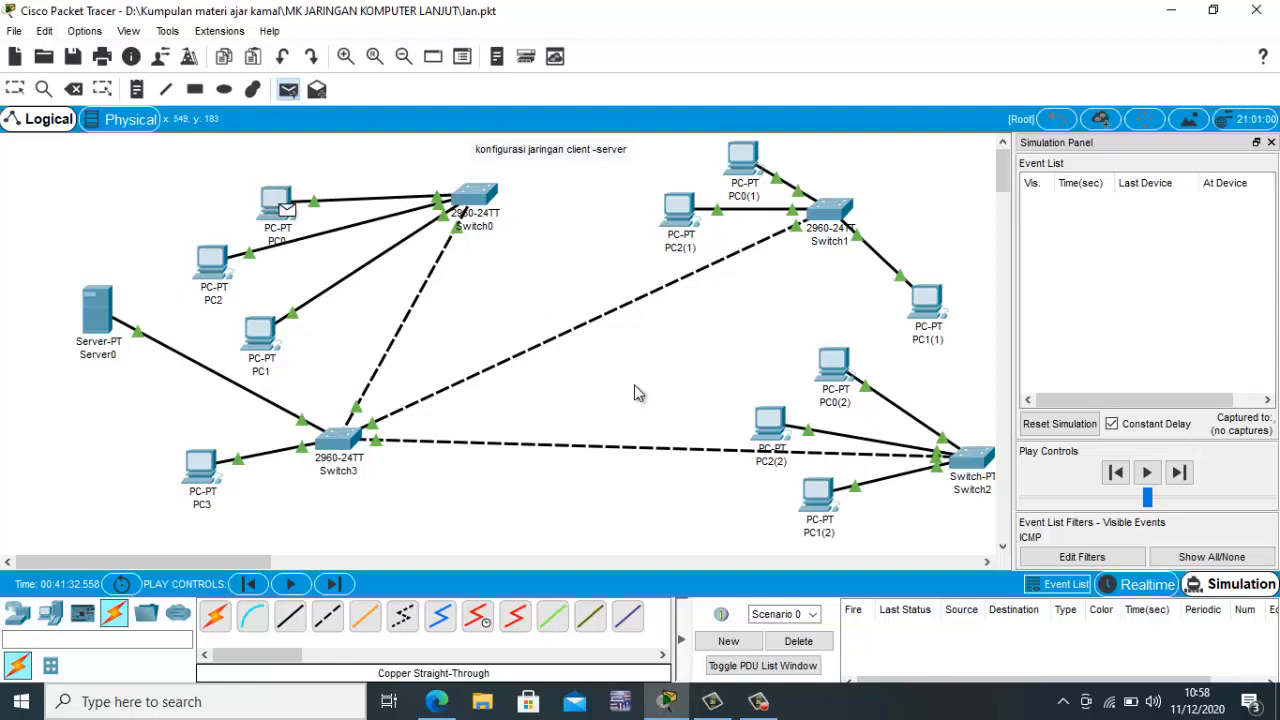
click(820, 497)
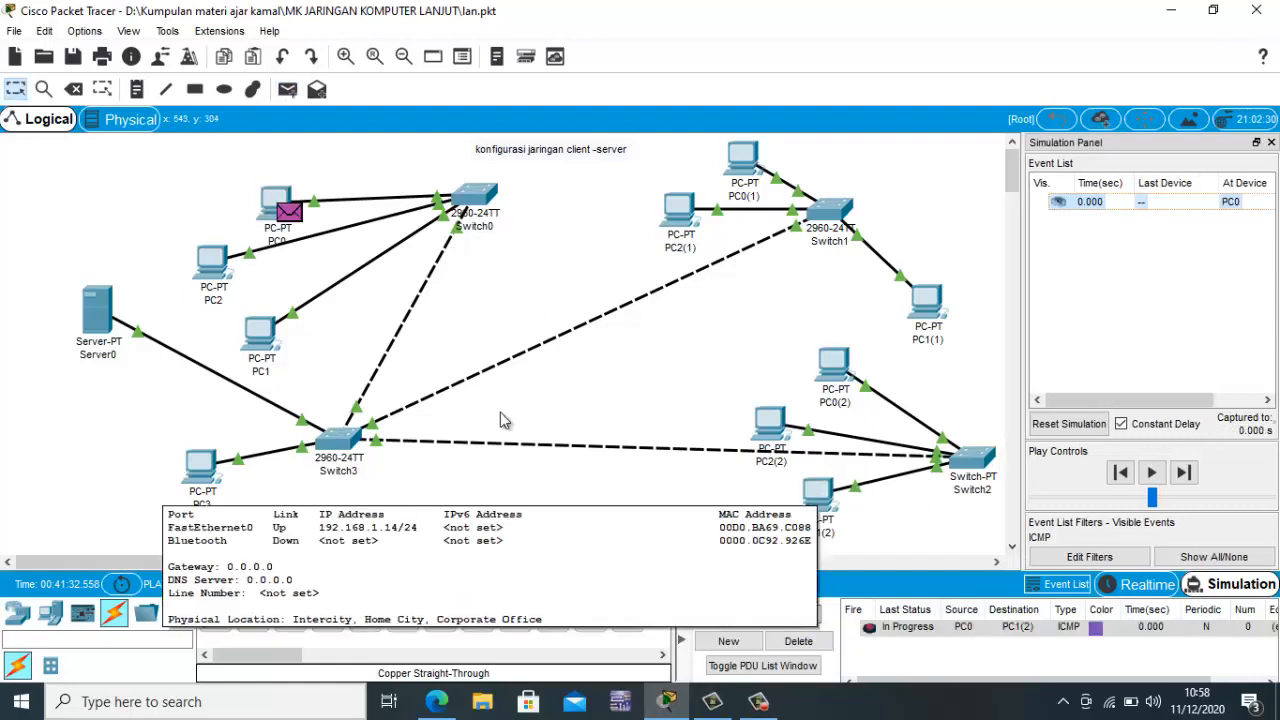
- Add two more simple PDUs, one from PC1 to PC0(1) and one from PC2 to PC0(2)
click(289, 91)
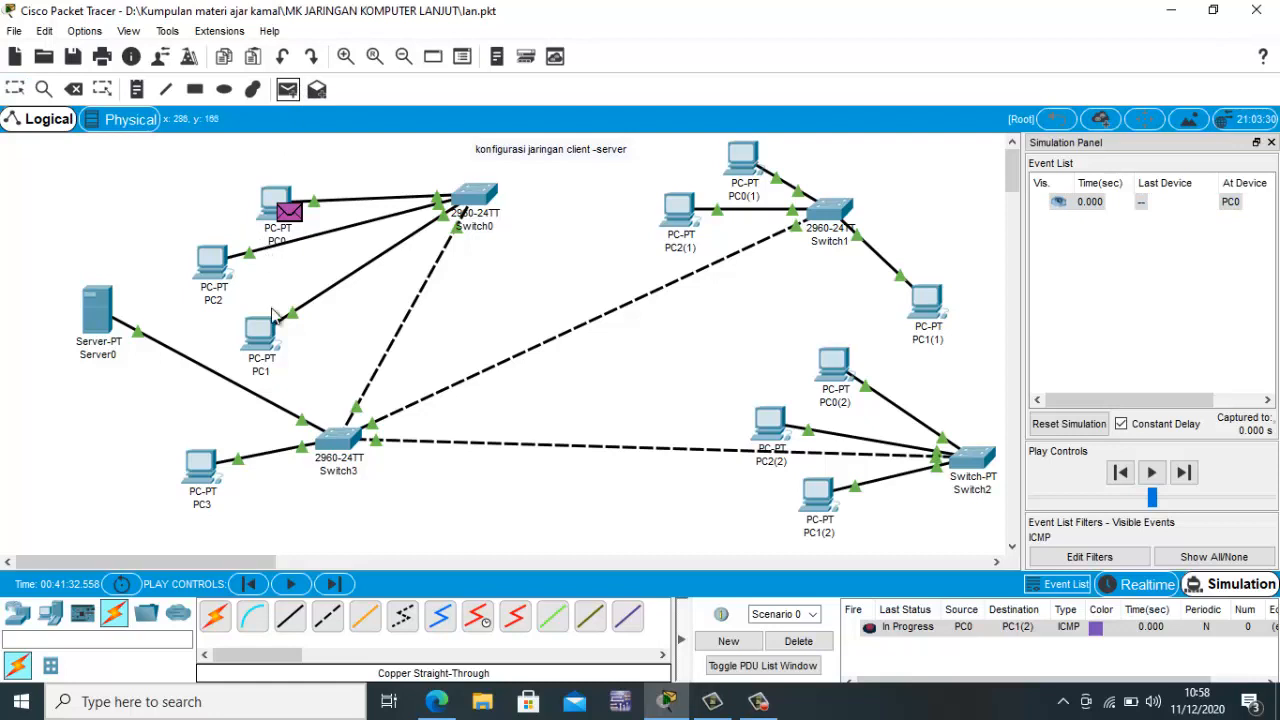
click(268, 337)
click(750, 178)
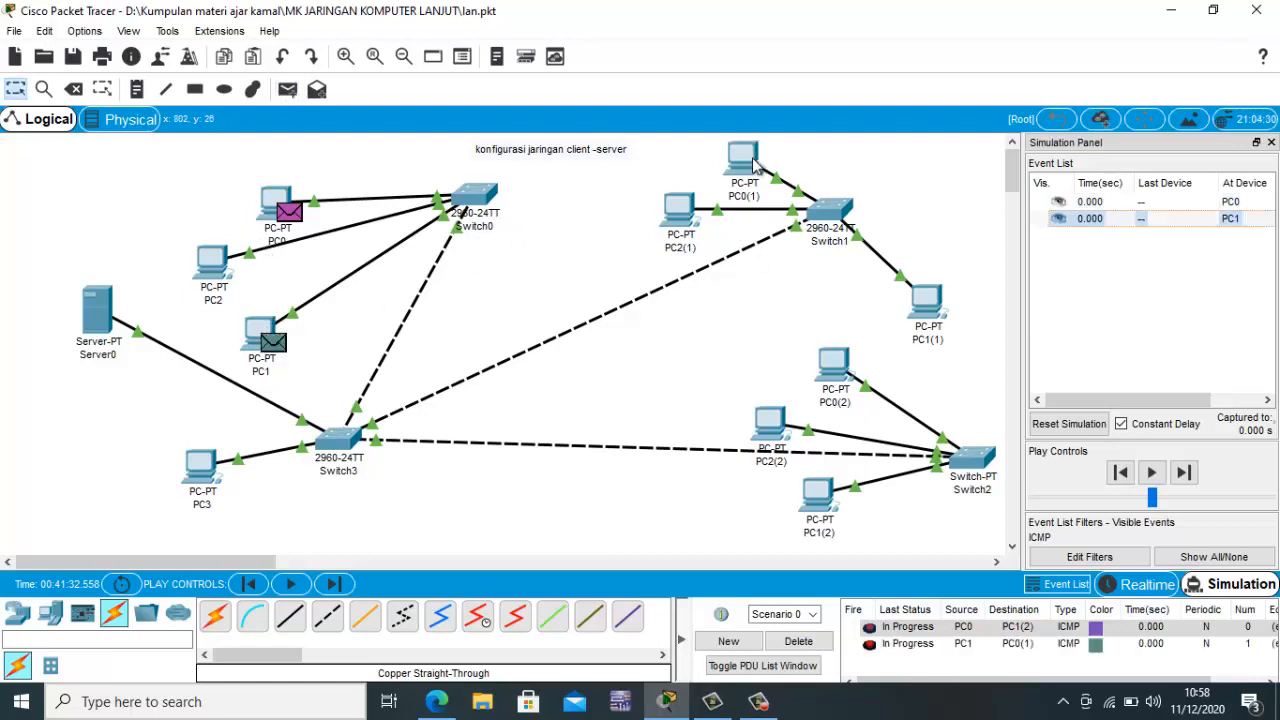
click(290, 94)
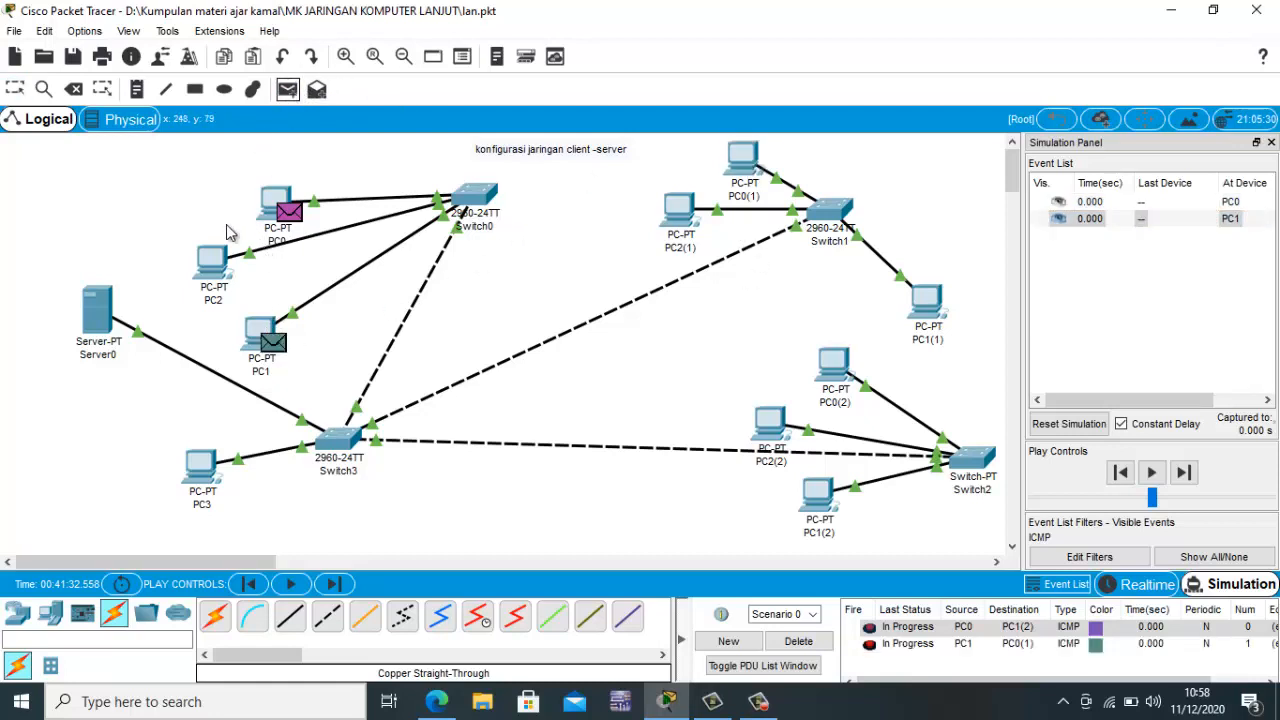
click(216, 282)
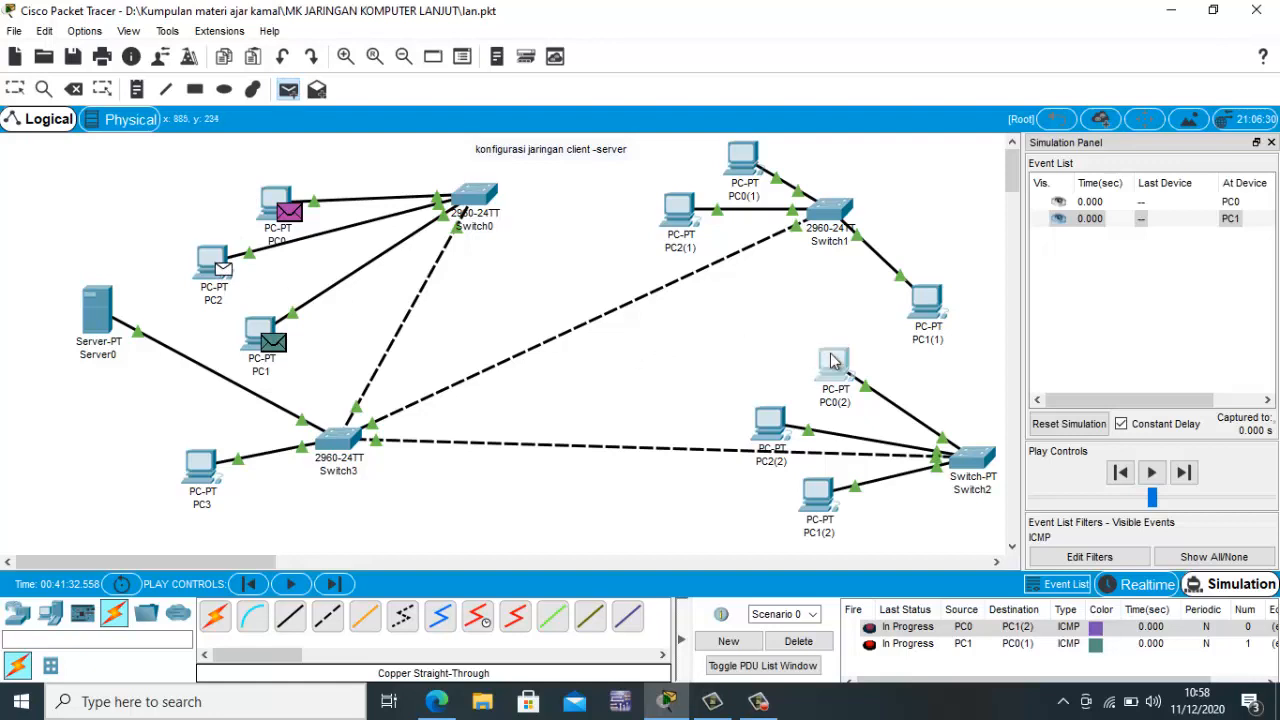
click(820, 358)
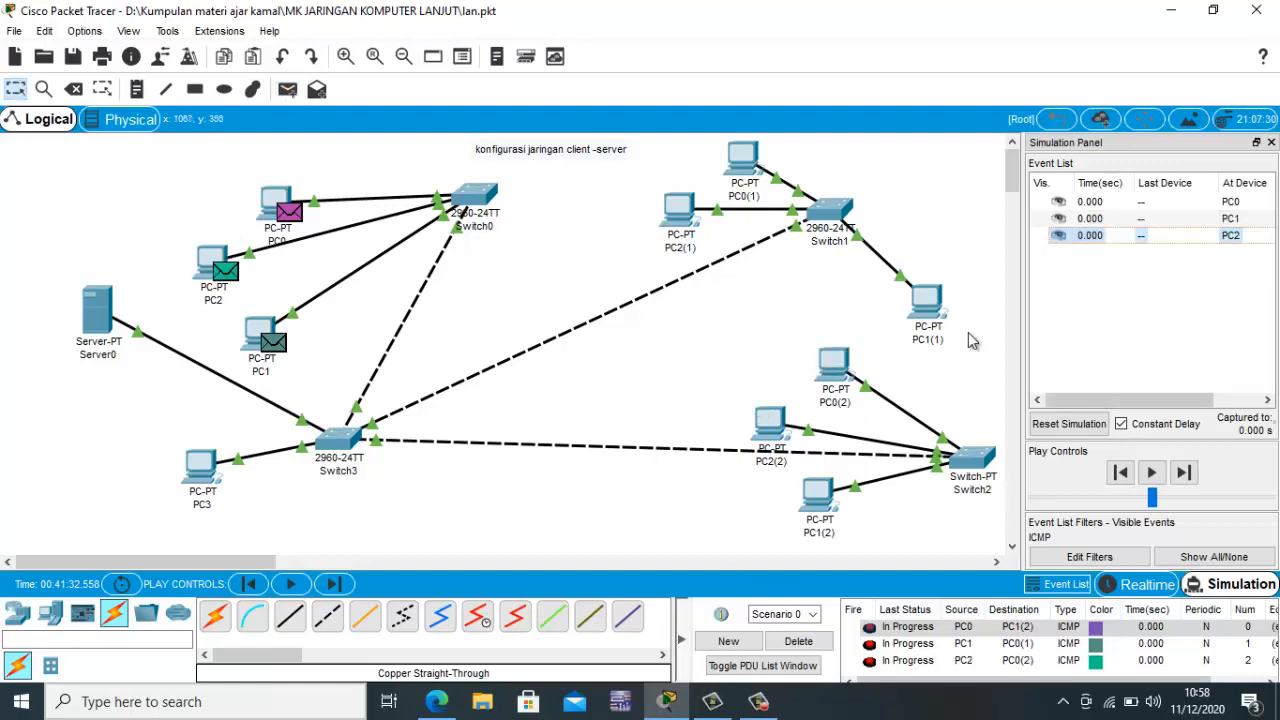
- Run the three-PDU simulation using single forward captures and automatic play, and clear the event list once its buffer is full
click(292, 588)
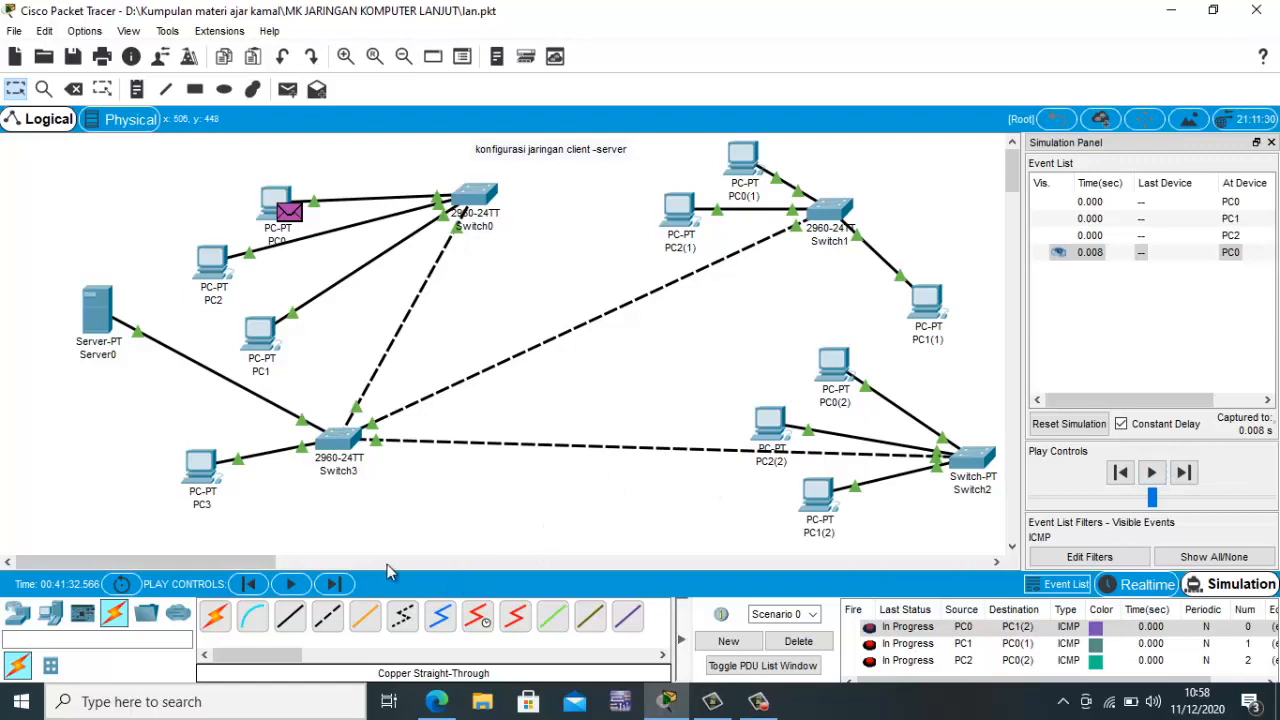
click(335, 590)
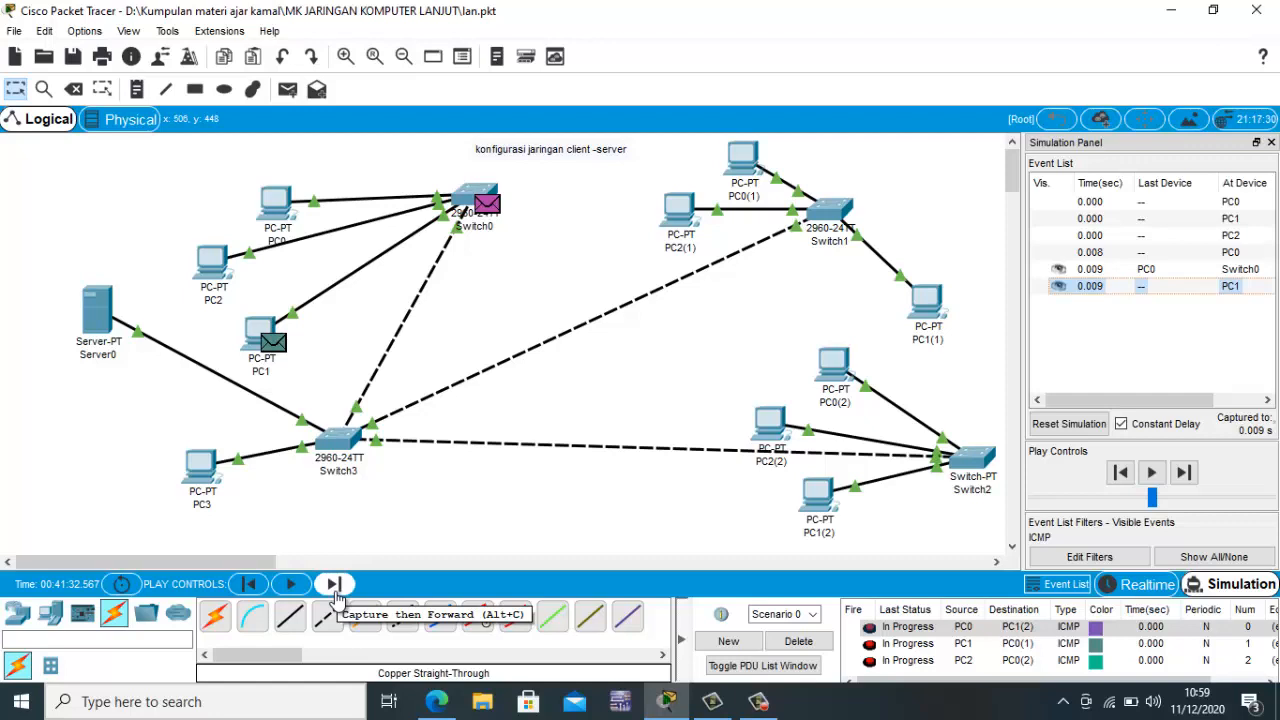
click(334, 586)
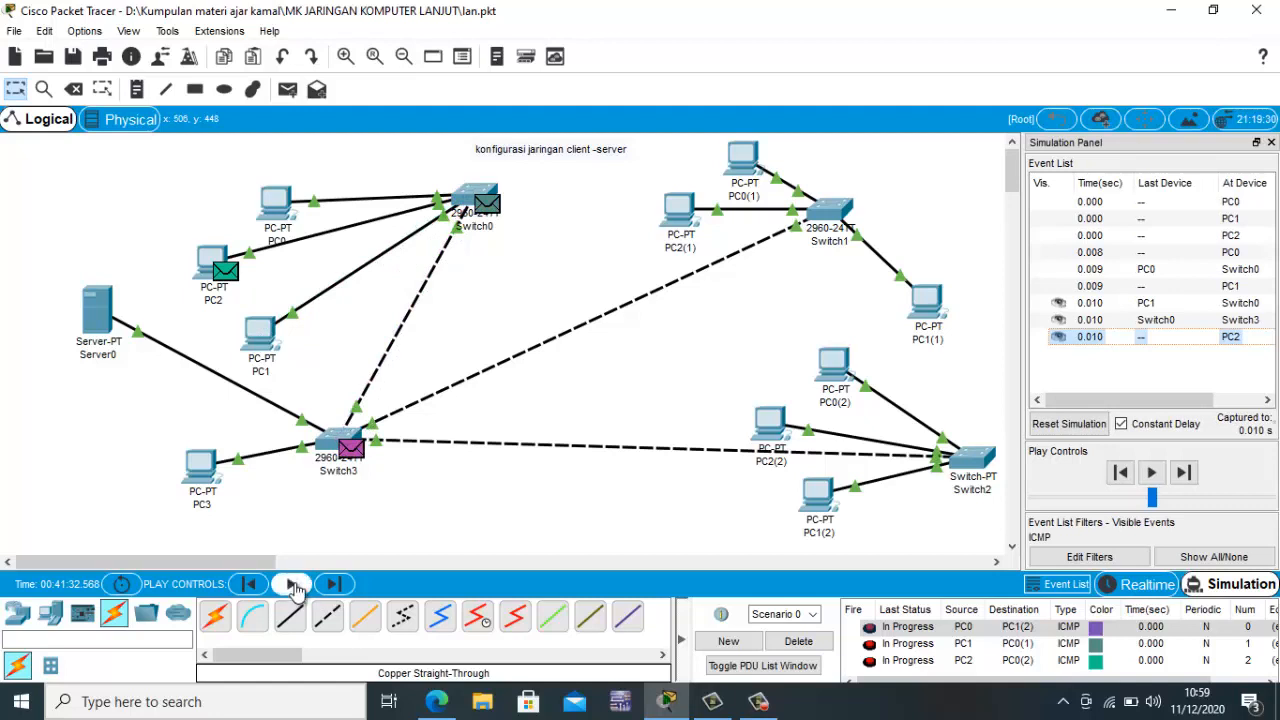
click(292, 585)
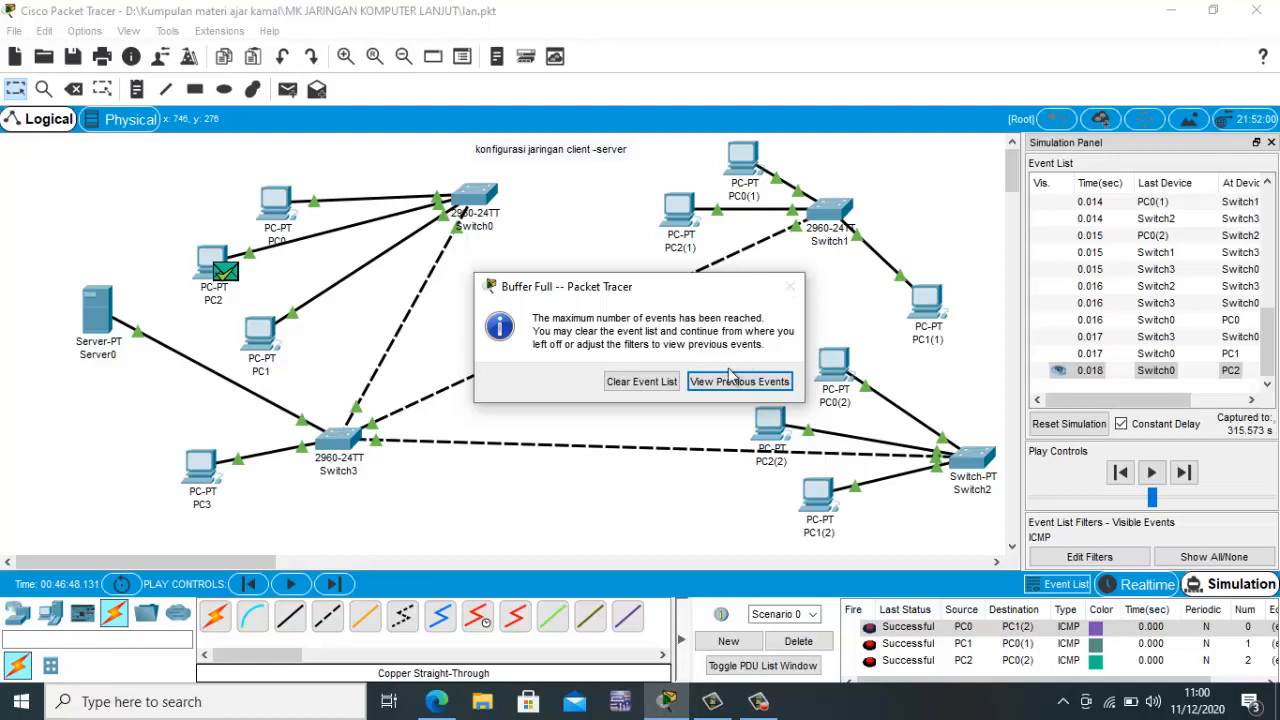
click(640, 382)
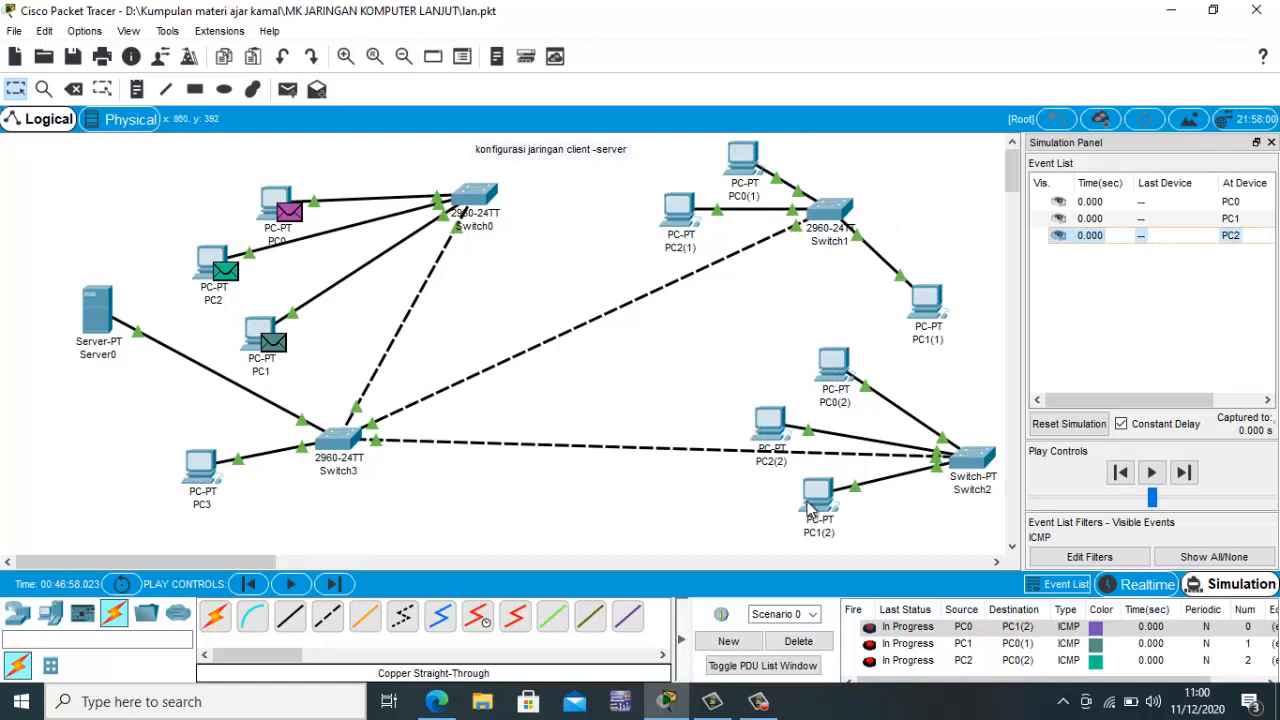
mouse_move(810, 507)
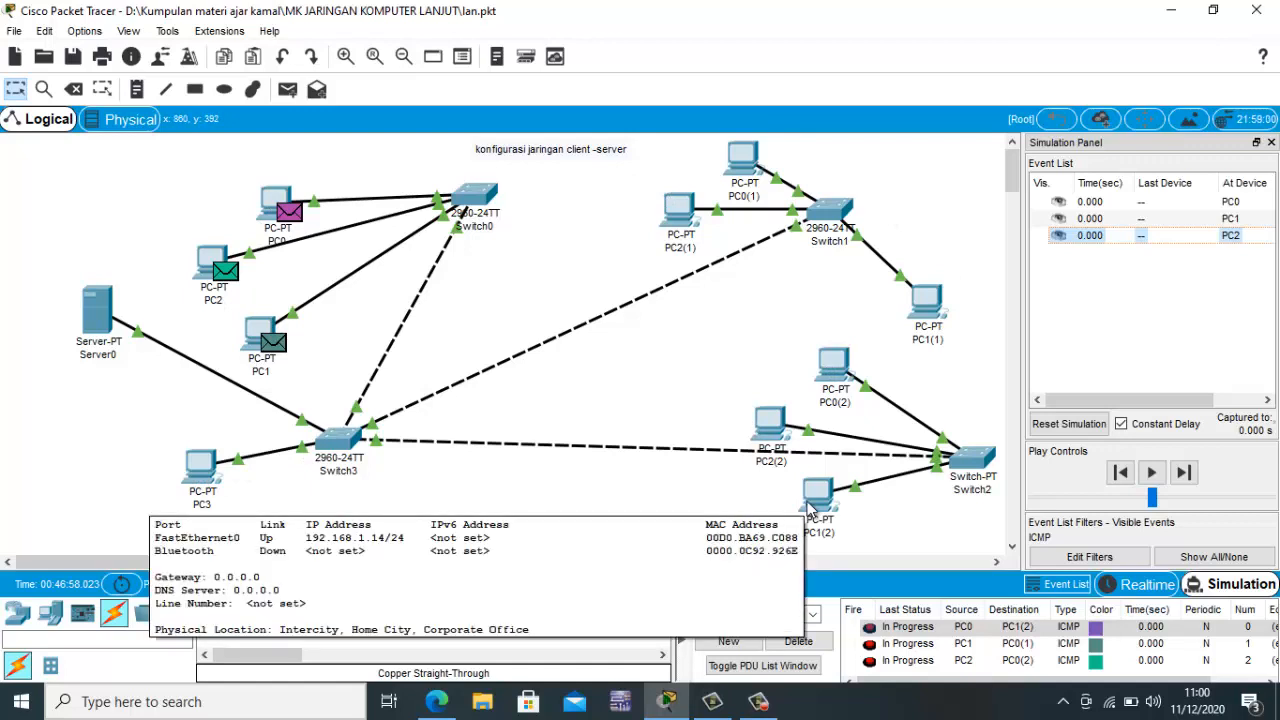